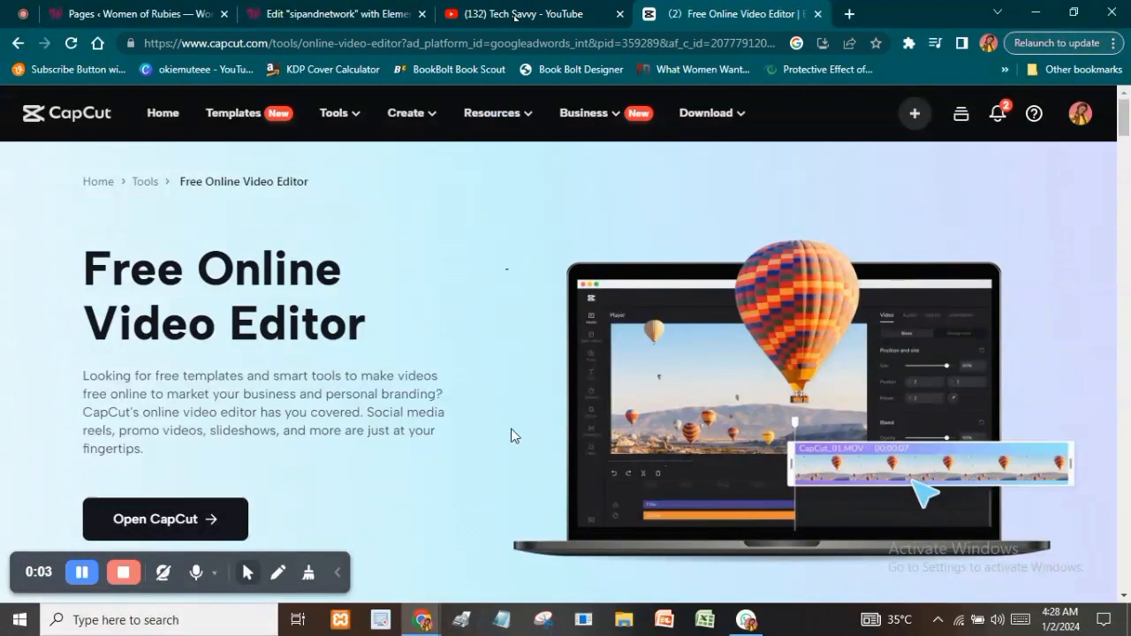
# Switch to YouTube to view the Tech Savvy channel header, and return to the CapCut page.
pyautogui.click(535, 15)
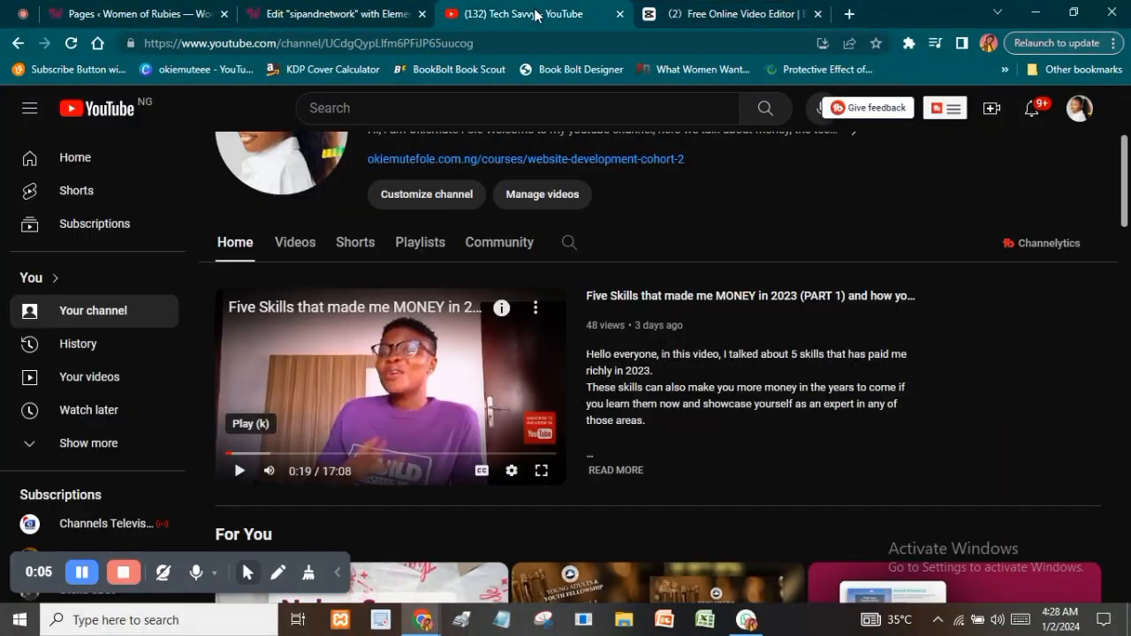
pyautogui.scroll(3, 748, 399)
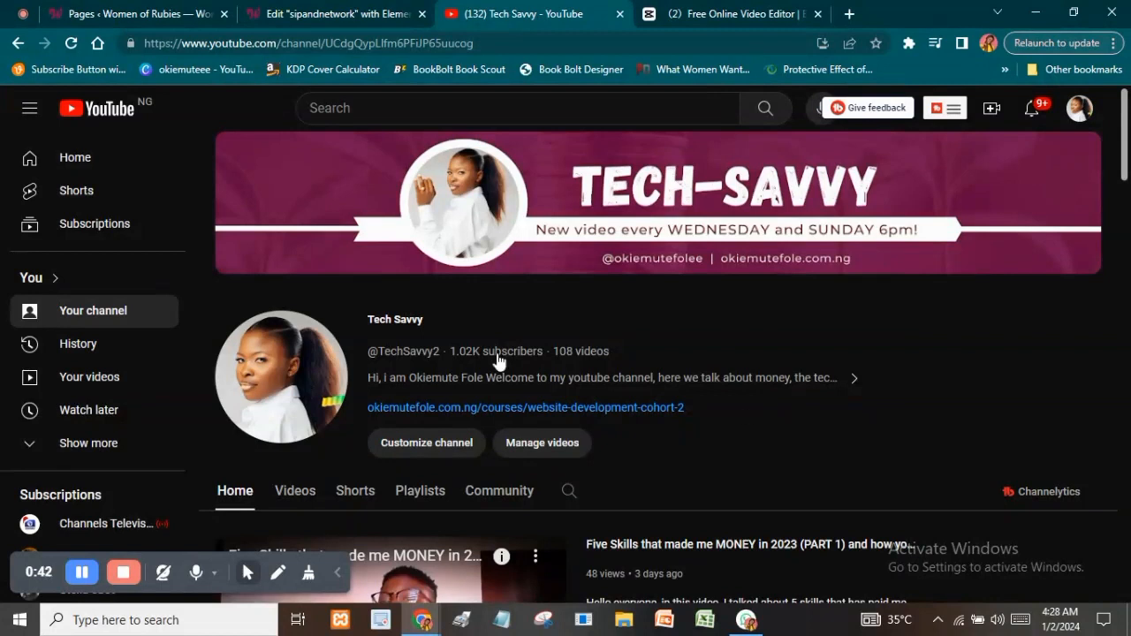
pyautogui.click(734, 13)
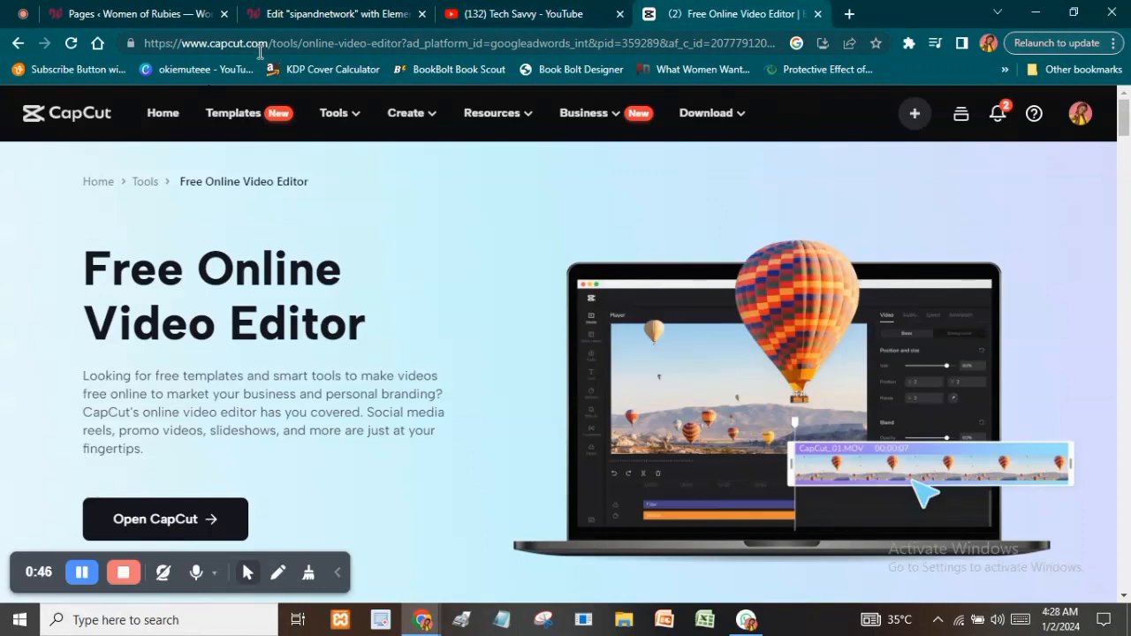
# Examine the Free Online Video Editor page, including its tools list and smart features such as Transcribe Video and Remove Background.
pyautogui.moveTo(346, 121)
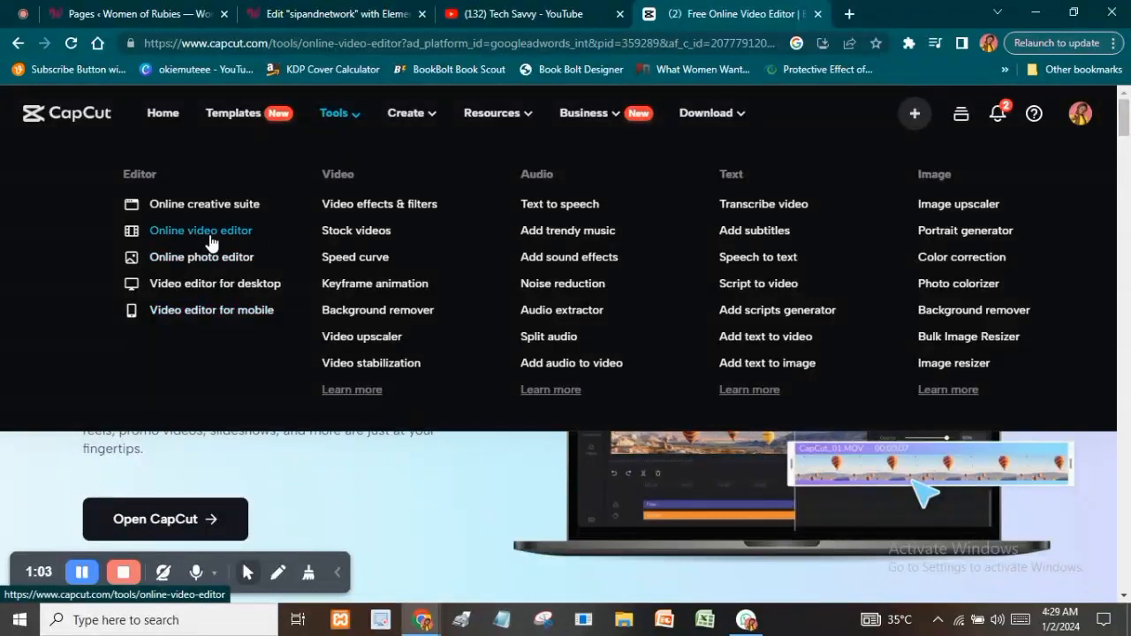
pyautogui.scroll(-6, 341, 280)
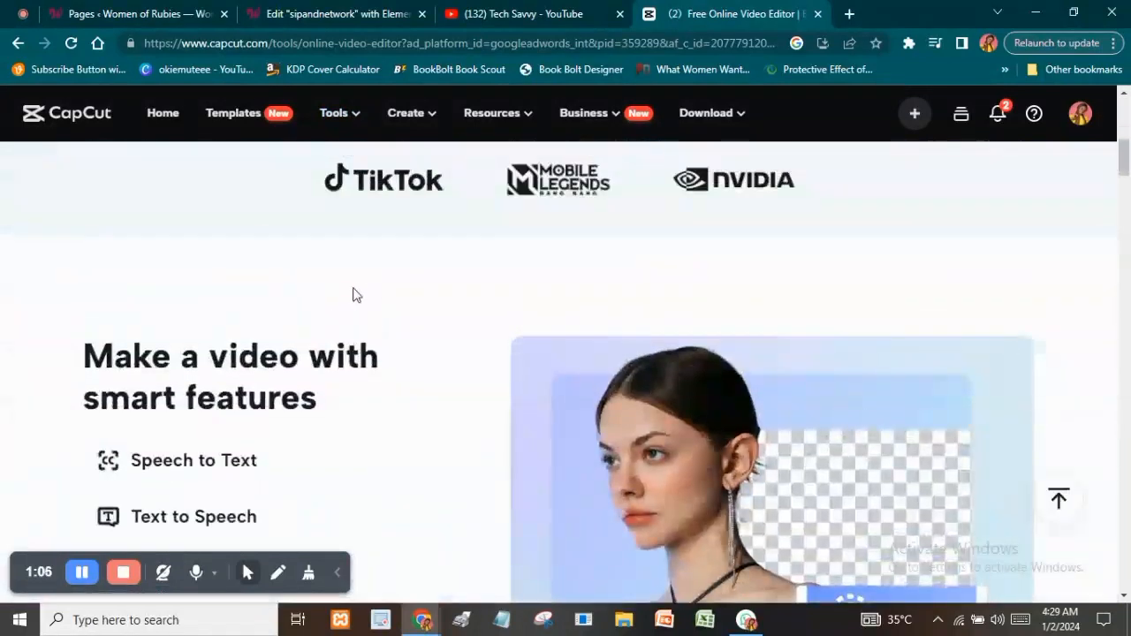
pyautogui.scroll(4, 353, 288)
pyautogui.scroll(-8, 353, 288)
pyautogui.scroll(3, 354, 288)
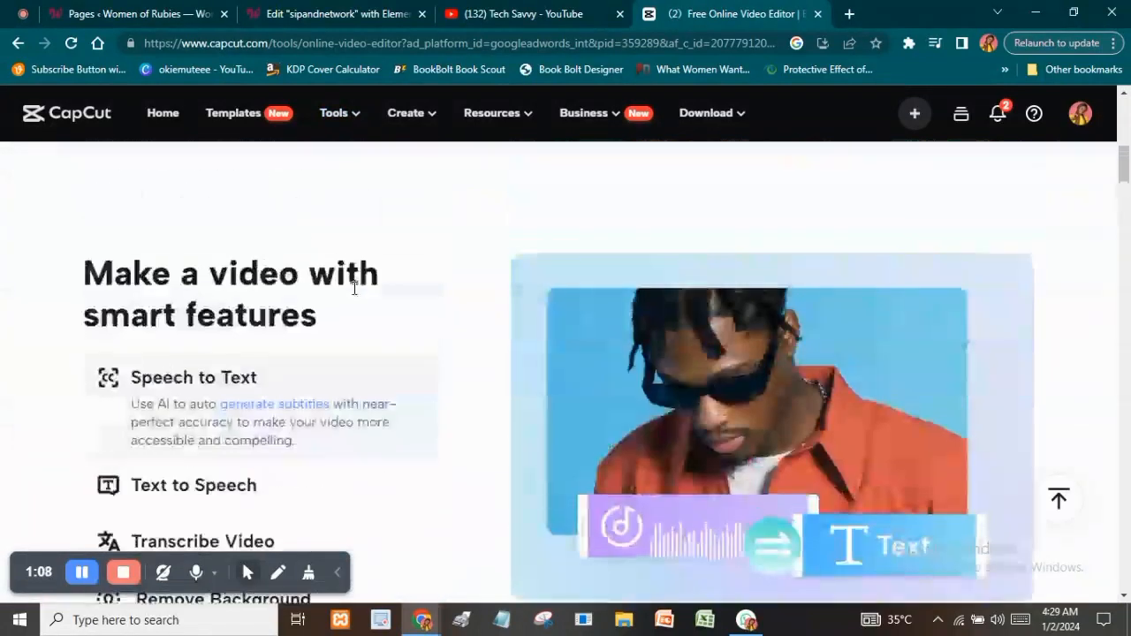
pyautogui.scroll(8, 354, 287)
pyautogui.scroll(-4, 353, 287)
pyautogui.scroll(4, 354, 287)
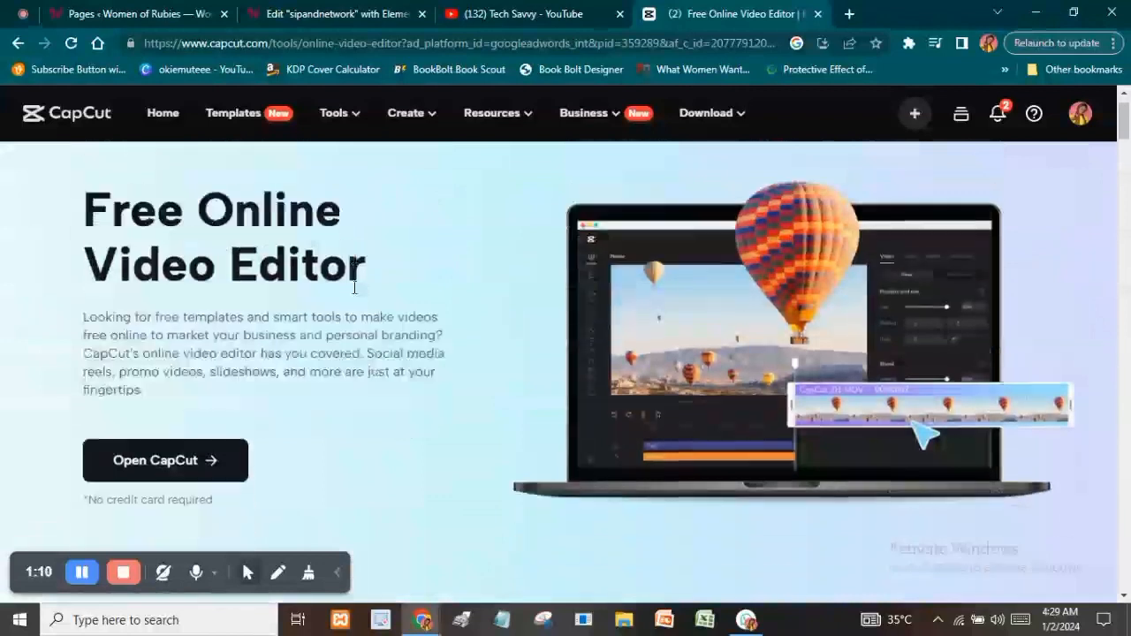
pyautogui.scroll(-10, 354, 288)
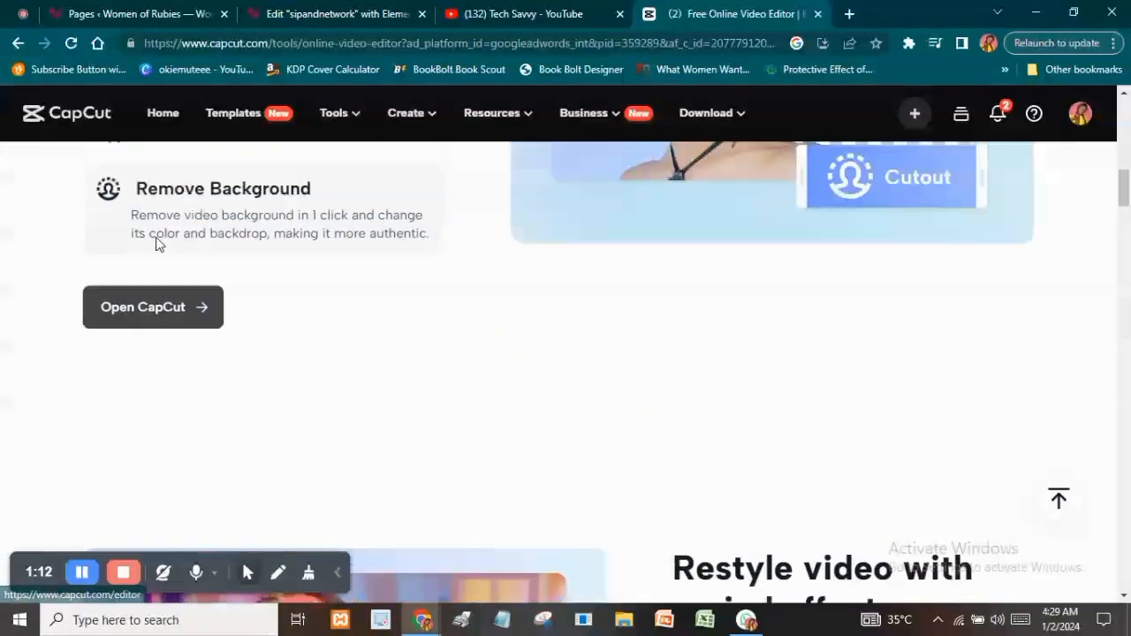
pyautogui.scroll(4, 157, 245)
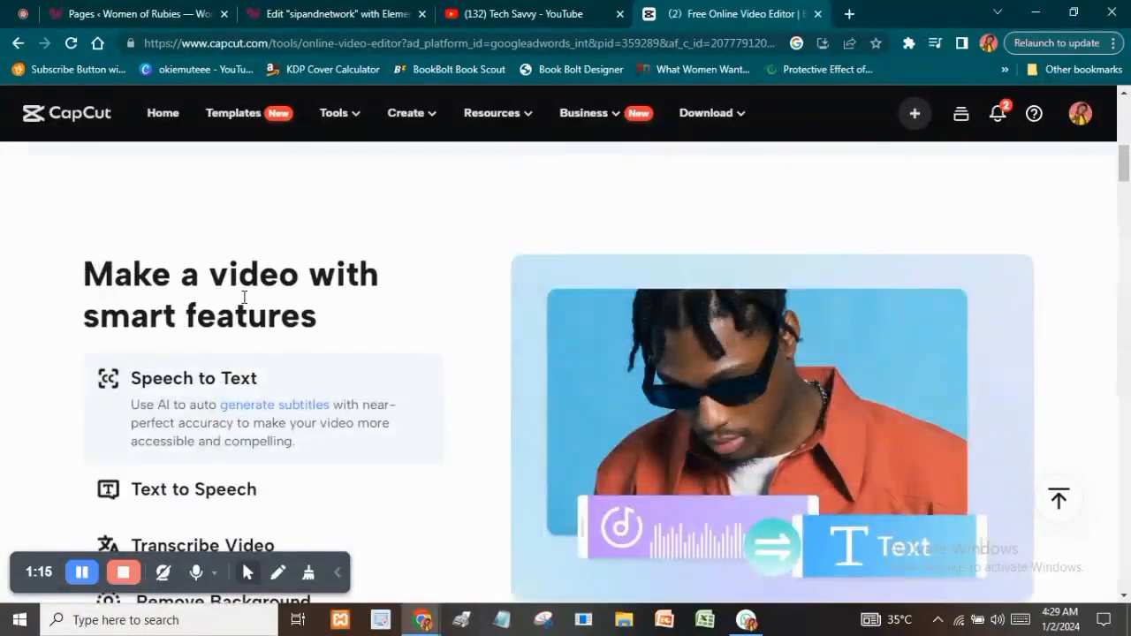
pyautogui.scroll(-2, 228, 326)
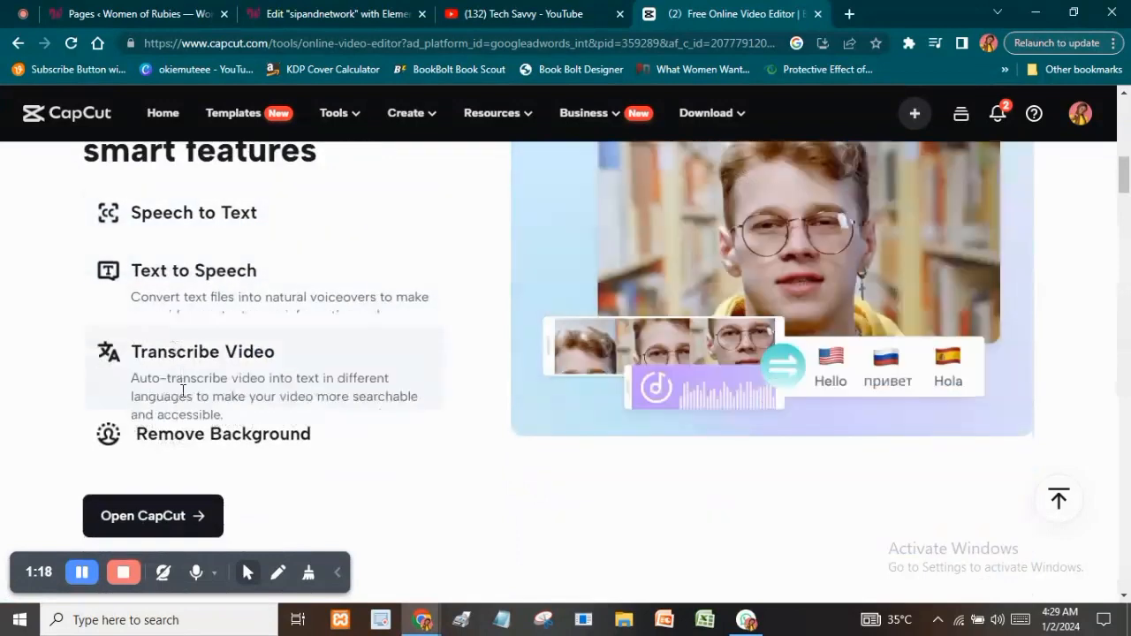
pyautogui.scroll(-2, 183, 392)
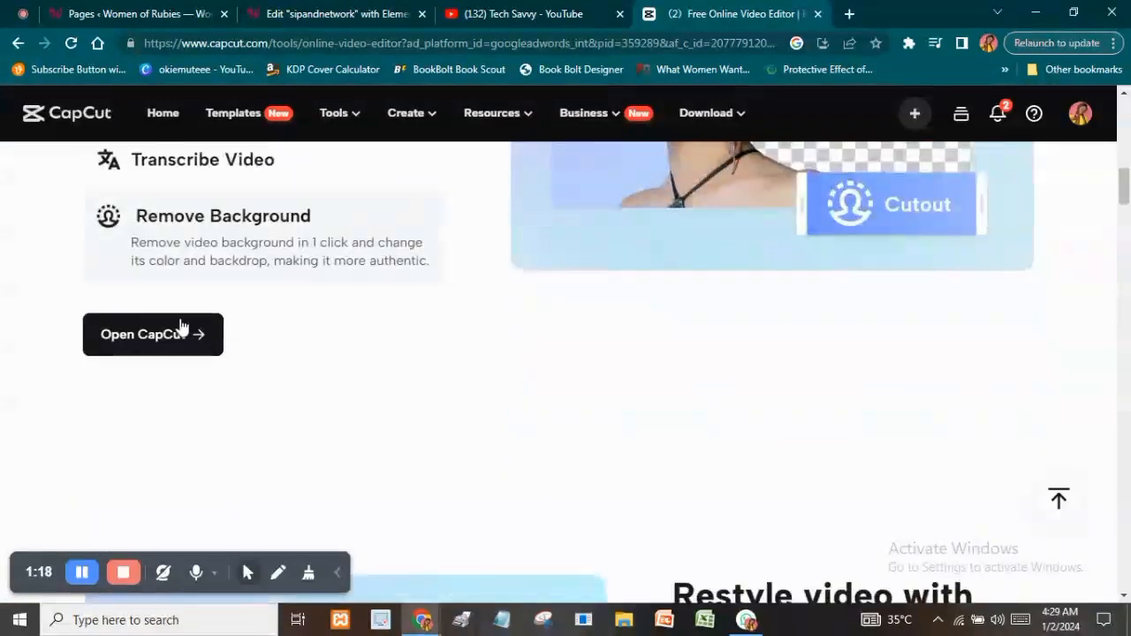
# Open the CapCut online editor and upload VID_20231229_142621.mp4 from the Desktop folder.
pyautogui.click(137, 345)
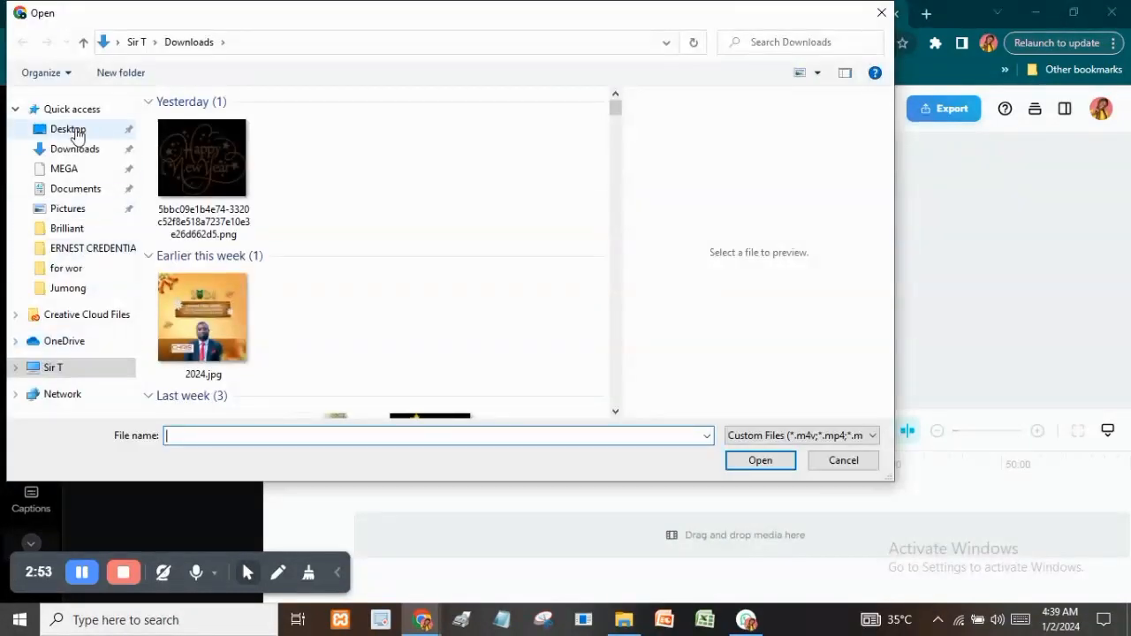
pyautogui.scroll(-3, 78, 136)
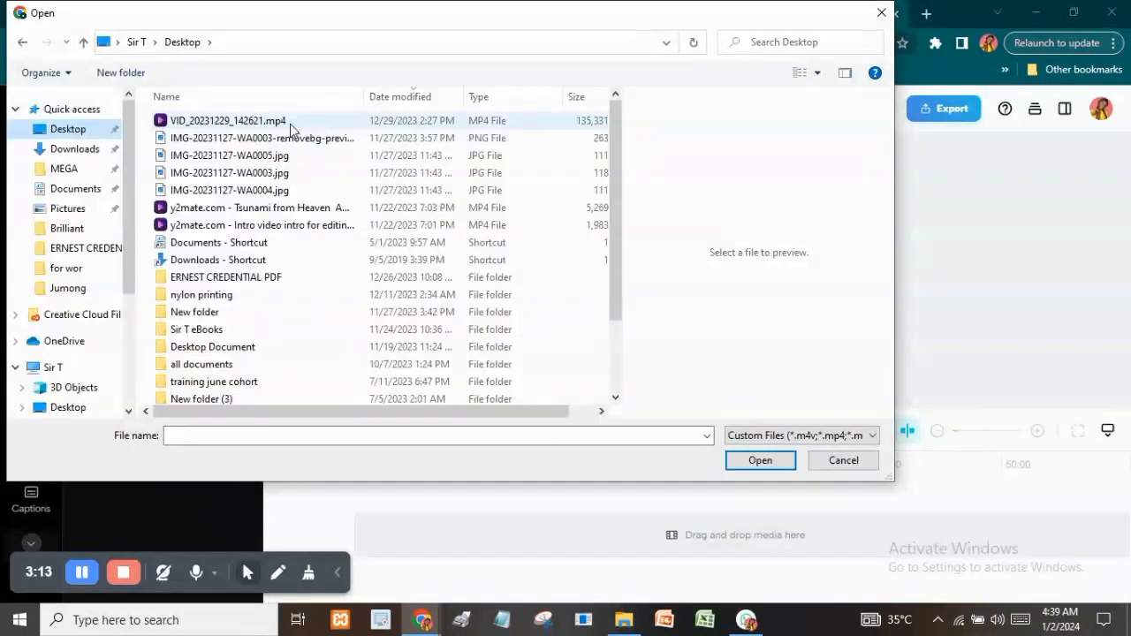
pyautogui.click(290, 124)
pyautogui.click(760, 461)
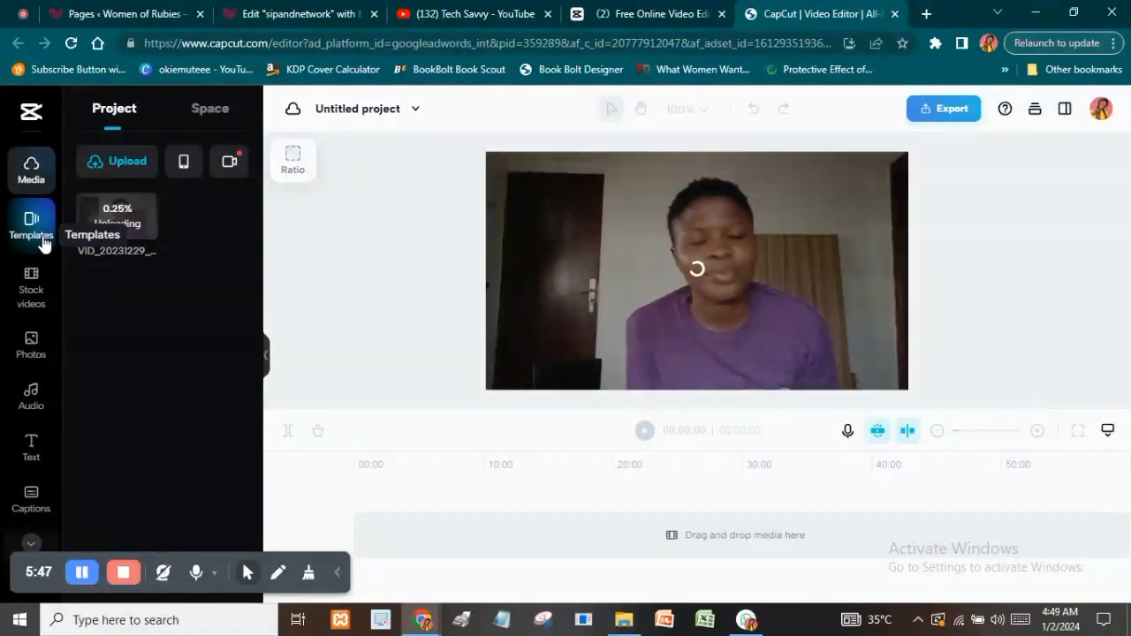
# Check the phone upload and recording options for project media, and browse the New Year and other video templates.
pyautogui.click(189, 166)
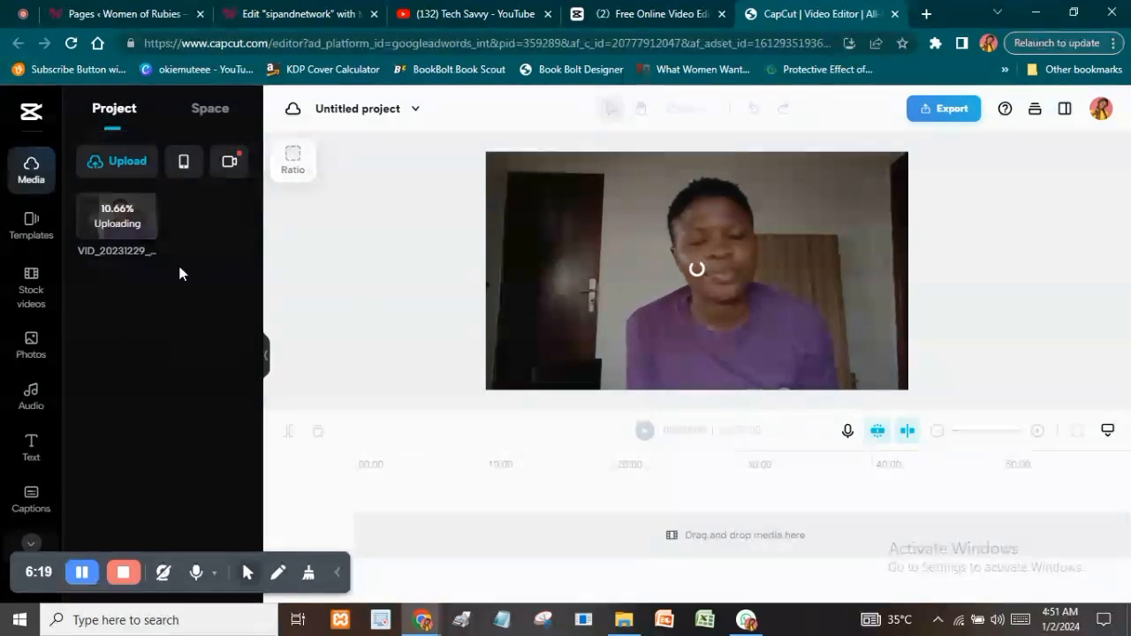
pyautogui.click(229, 163)
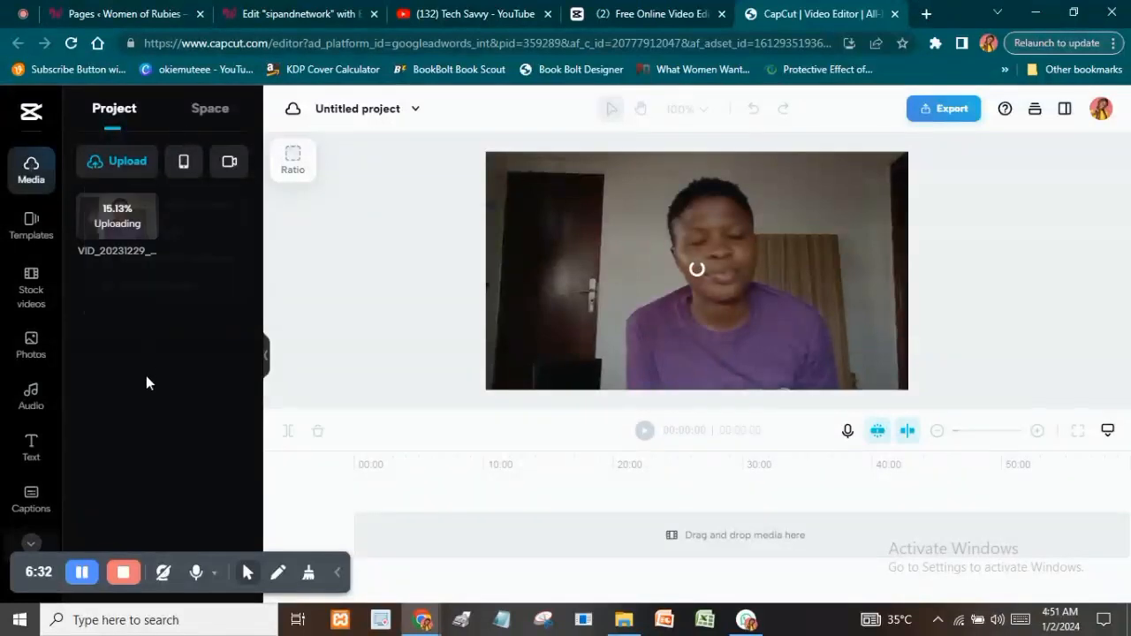
pyautogui.click(32, 228)
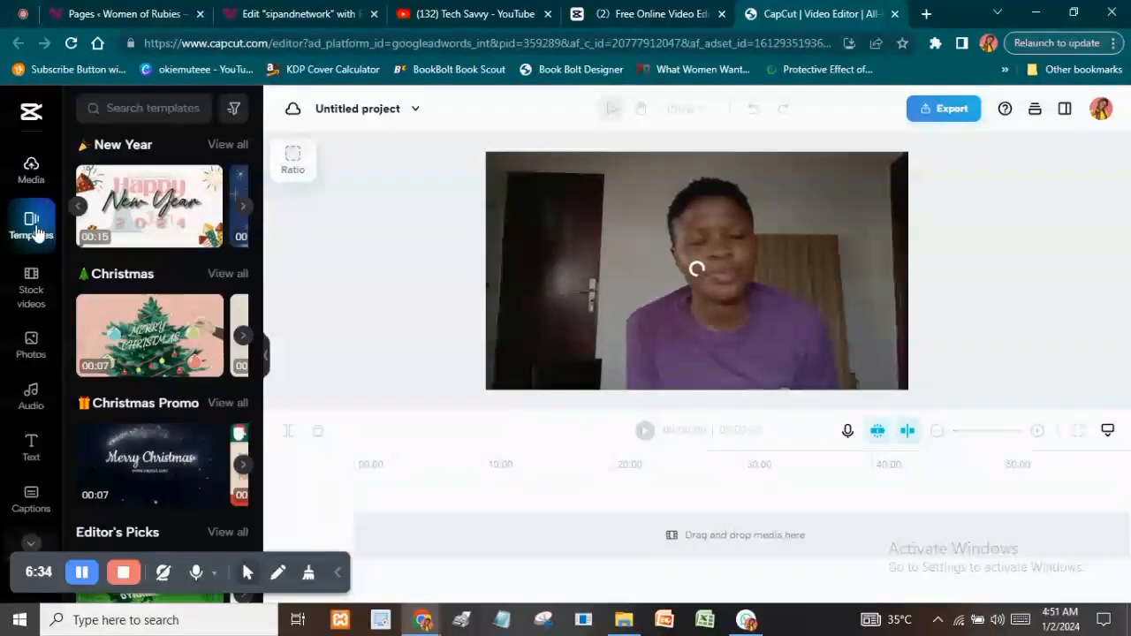
pyautogui.scroll(-2, 206, 342)
pyautogui.scroll(2, 206, 342)
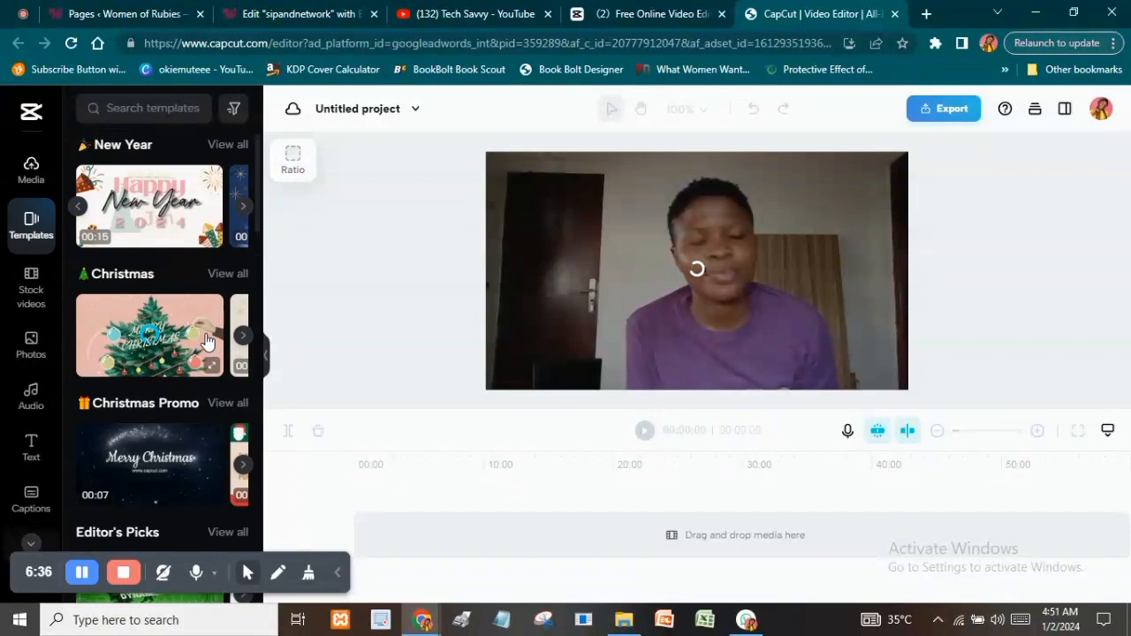
pyautogui.click(244, 209)
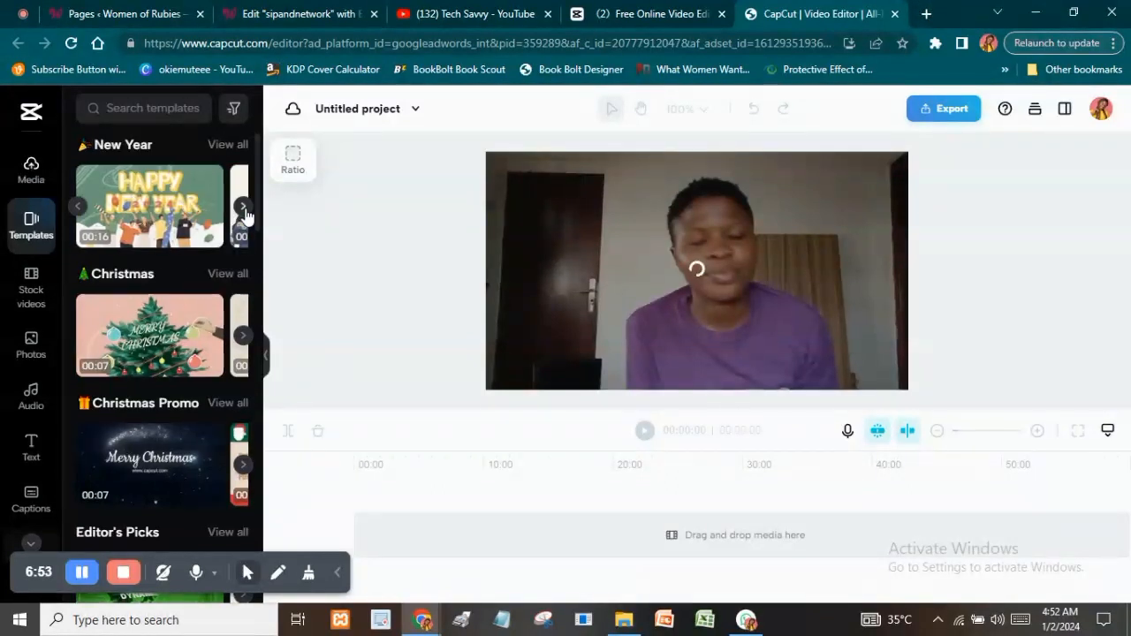
pyautogui.scroll(-8, 159, 410)
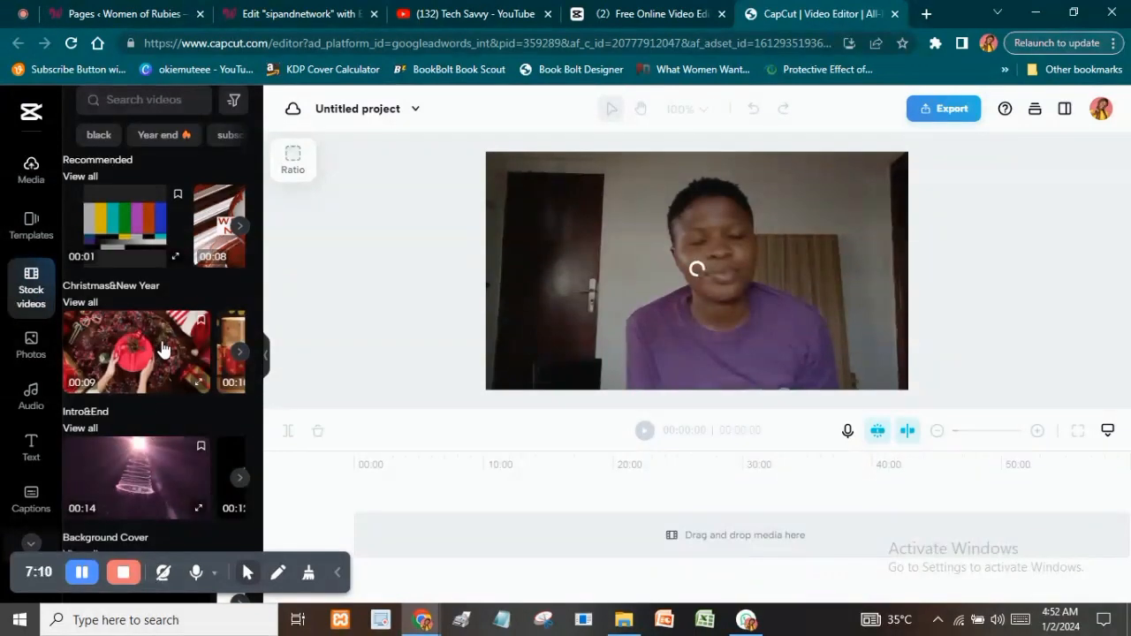
# Browse the Recommended, Christmas&New Year and Intro&End stock videos, and look at the stock photo library with its search.
pyautogui.click(239, 355)
pyautogui.click(239, 228)
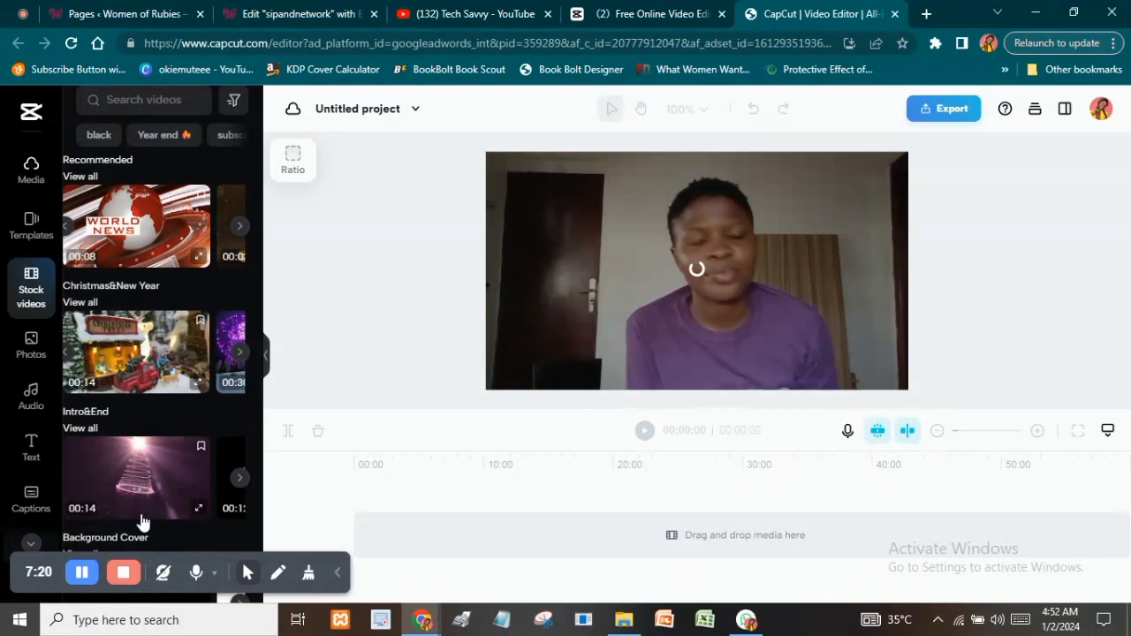
pyautogui.click(238, 479)
pyautogui.click(239, 479)
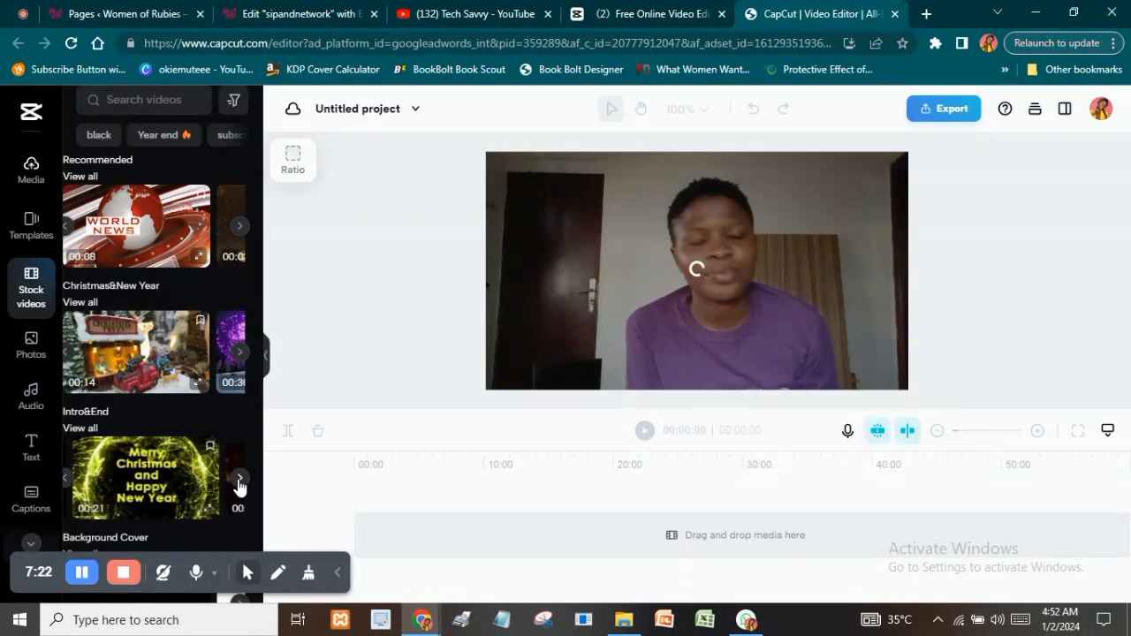
pyautogui.click(238, 479)
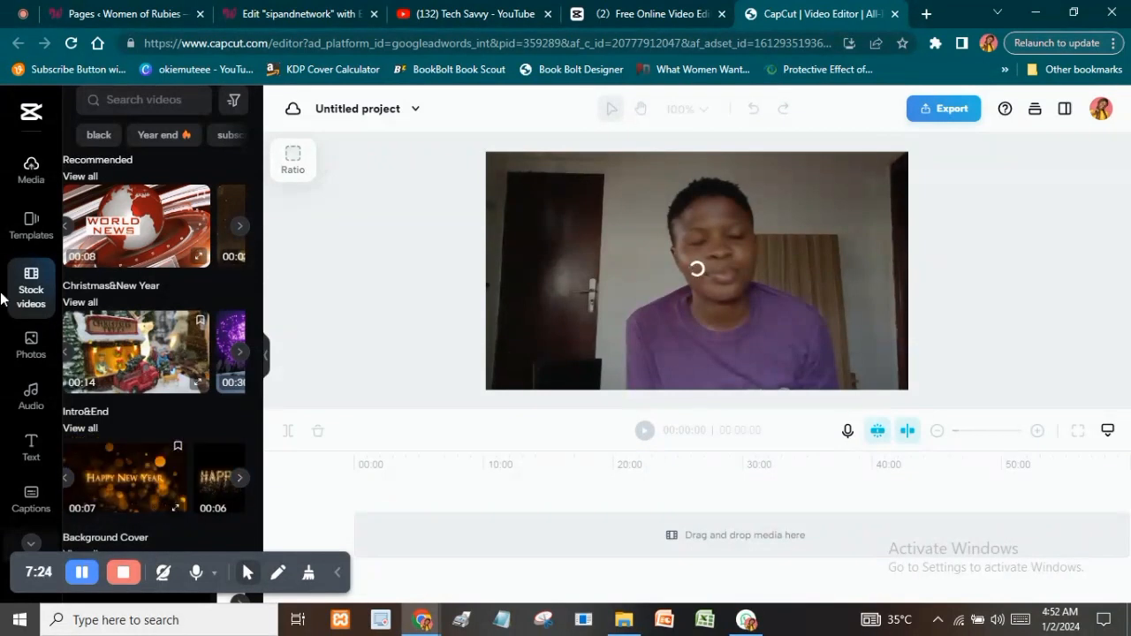
pyautogui.click(30, 352)
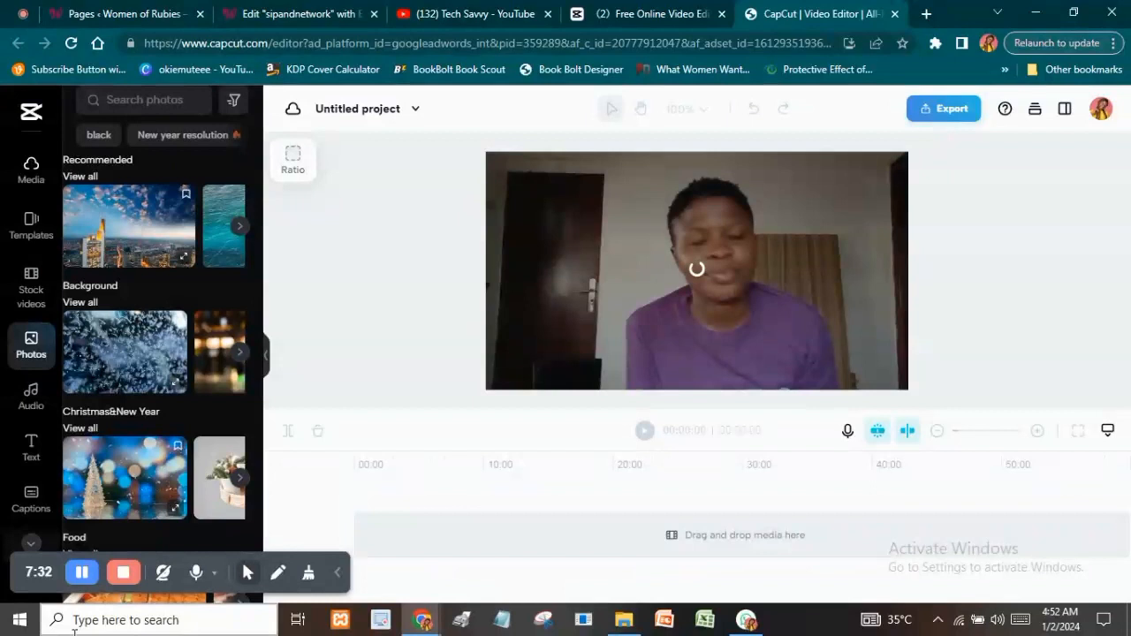
pyautogui.click(147, 99)
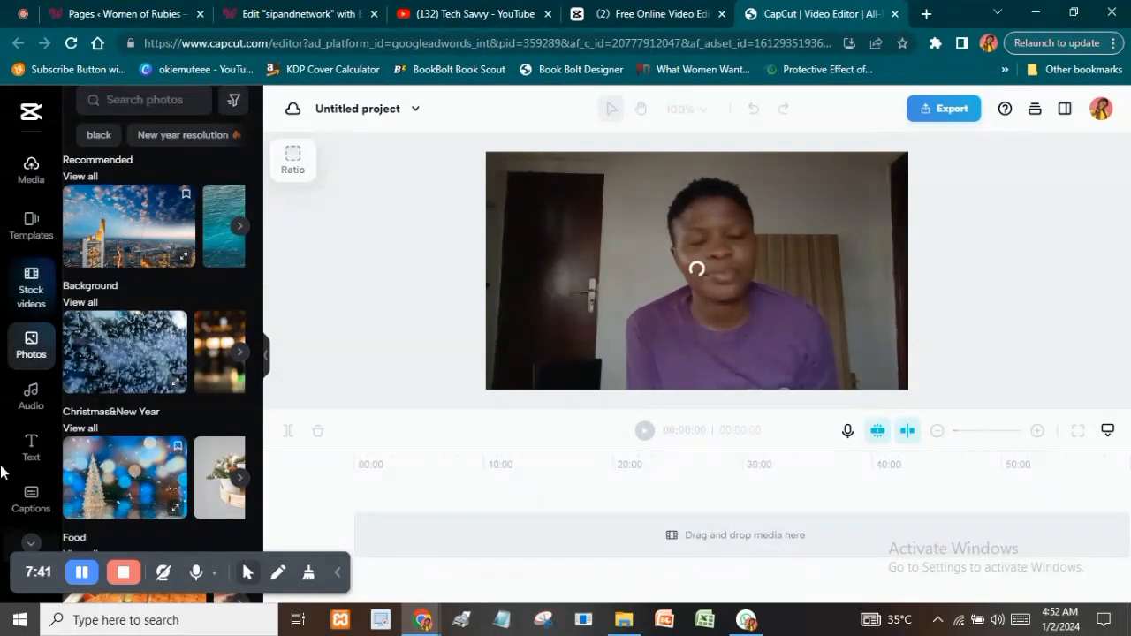
# Browse the audio library's music tracks and its recommended sound effects.
pyautogui.click(44, 385)
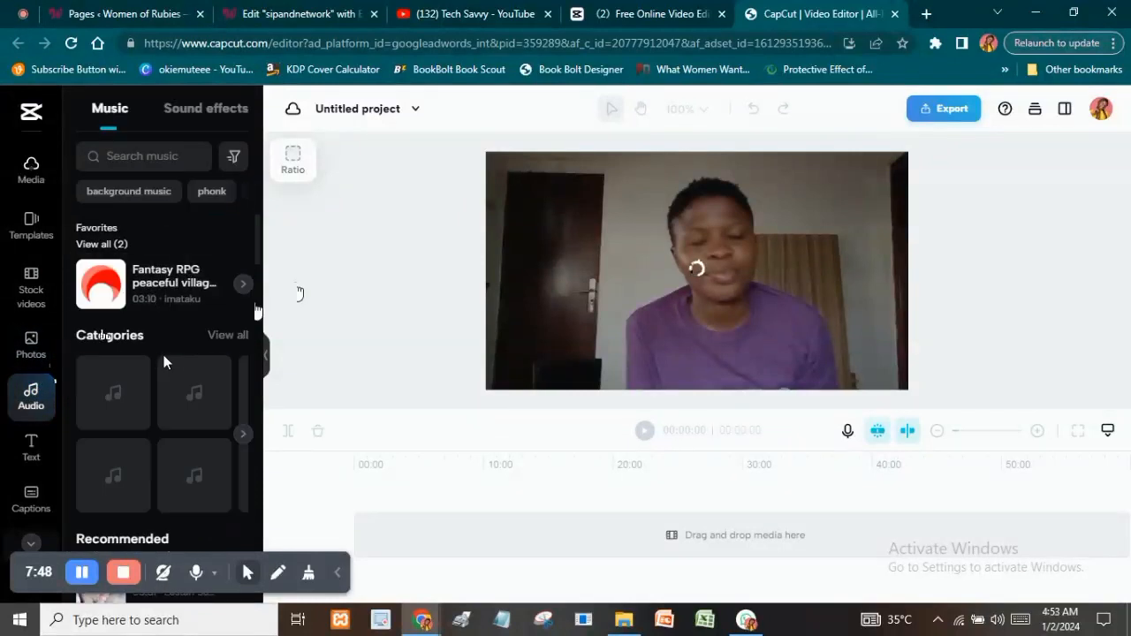
pyautogui.scroll(-5, 164, 360)
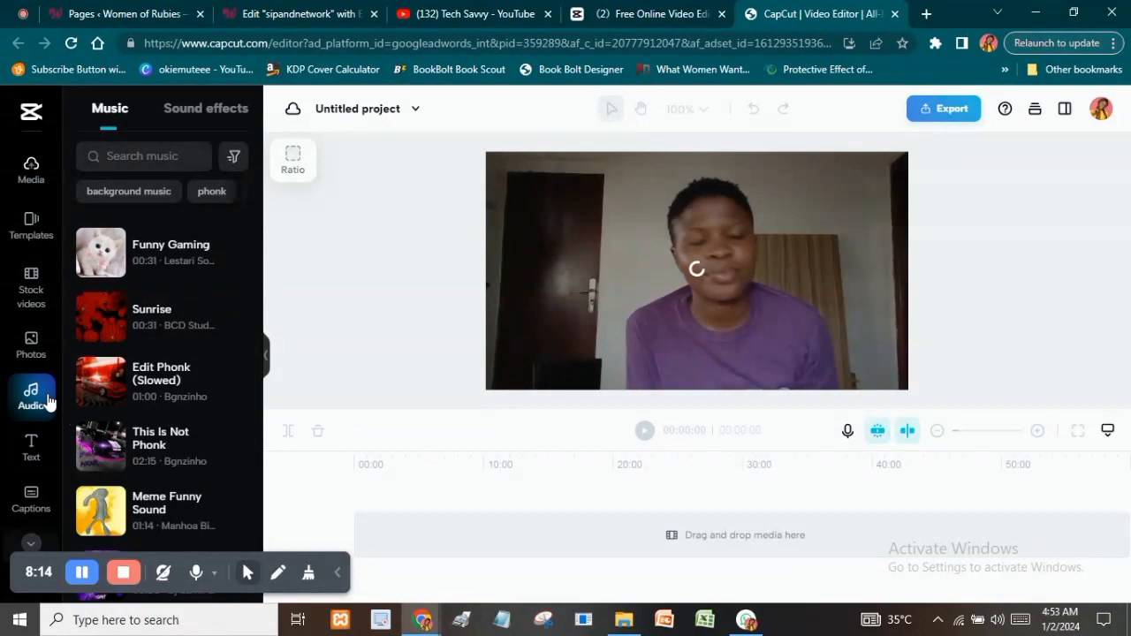
pyautogui.scroll(-3, 47, 401)
pyautogui.scroll(3, 45, 398)
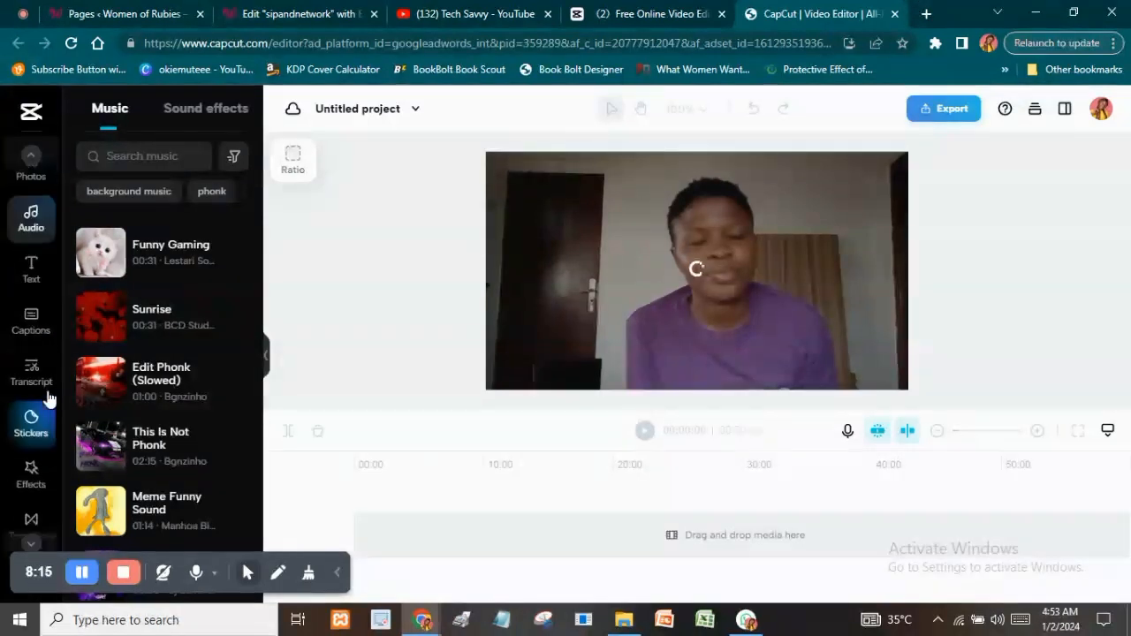
pyautogui.click(196, 117)
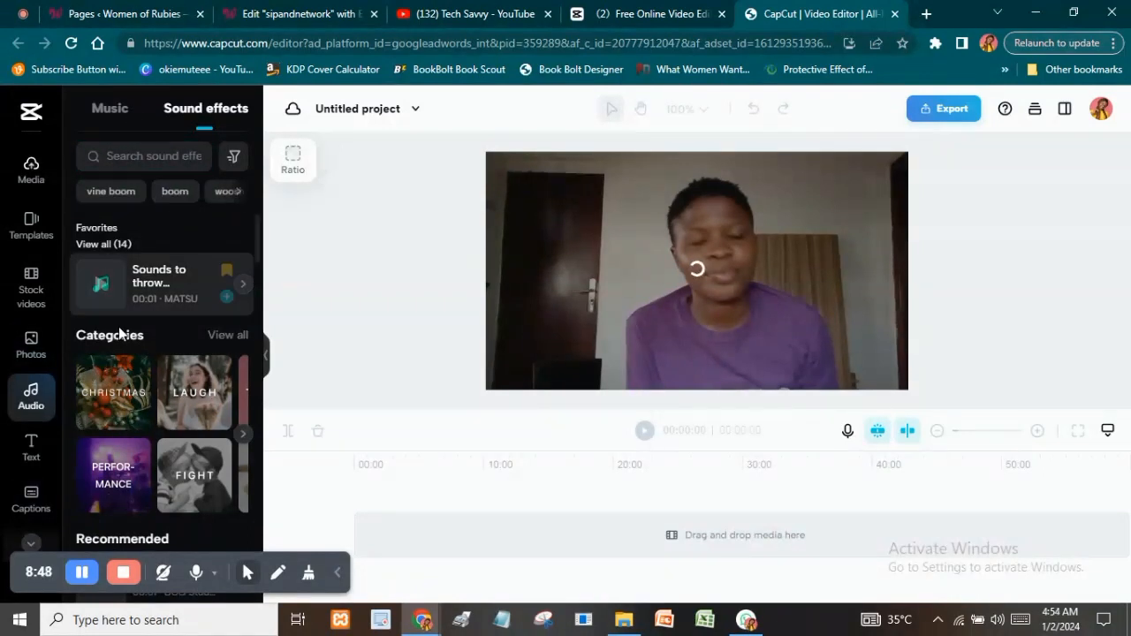
pyautogui.scroll(-3, 141, 424)
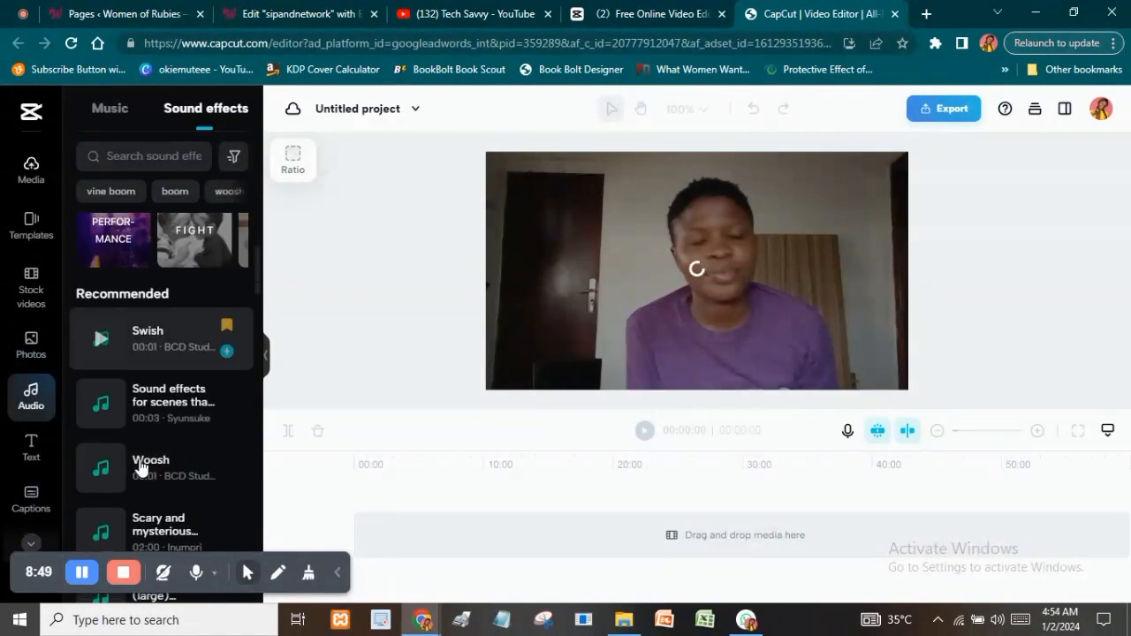
# Look over the text templates, the caption generation options and the remaining tool categories, including Transitions and Filters.
pyautogui.click(27, 459)
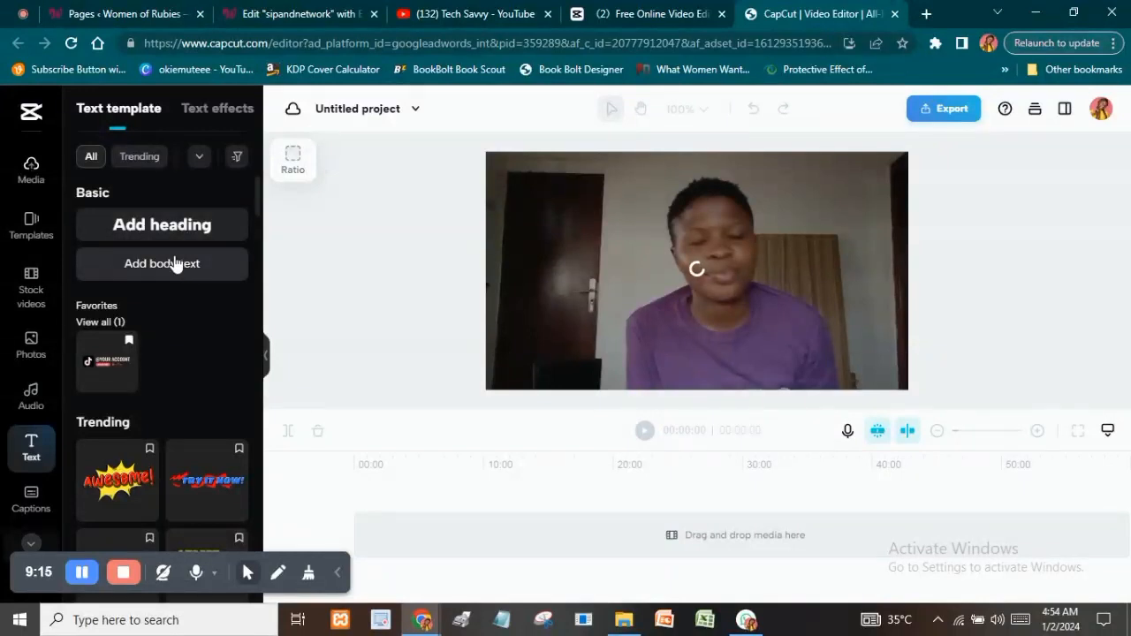
pyautogui.click(31, 500)
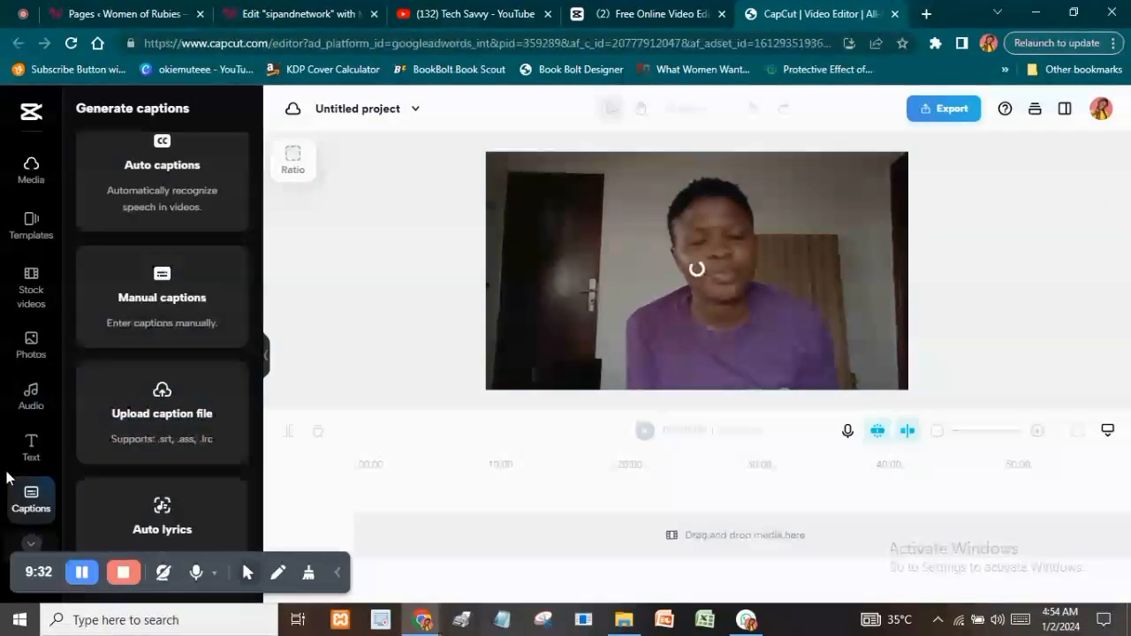
pyautogui.click(31, 546)
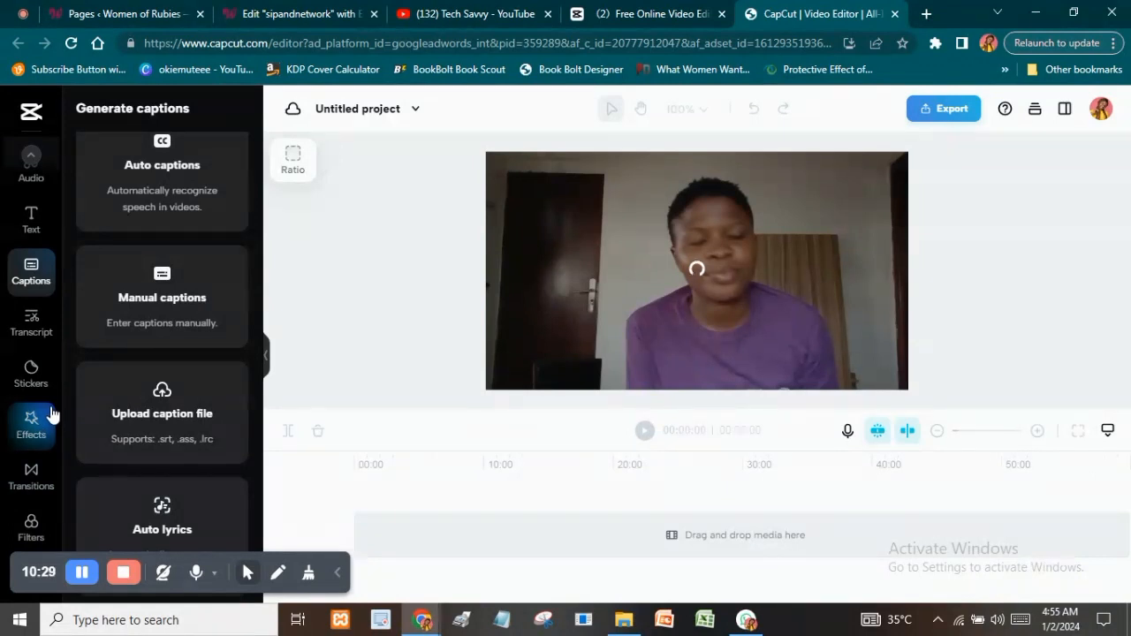
pyautogui.click(31, 480)
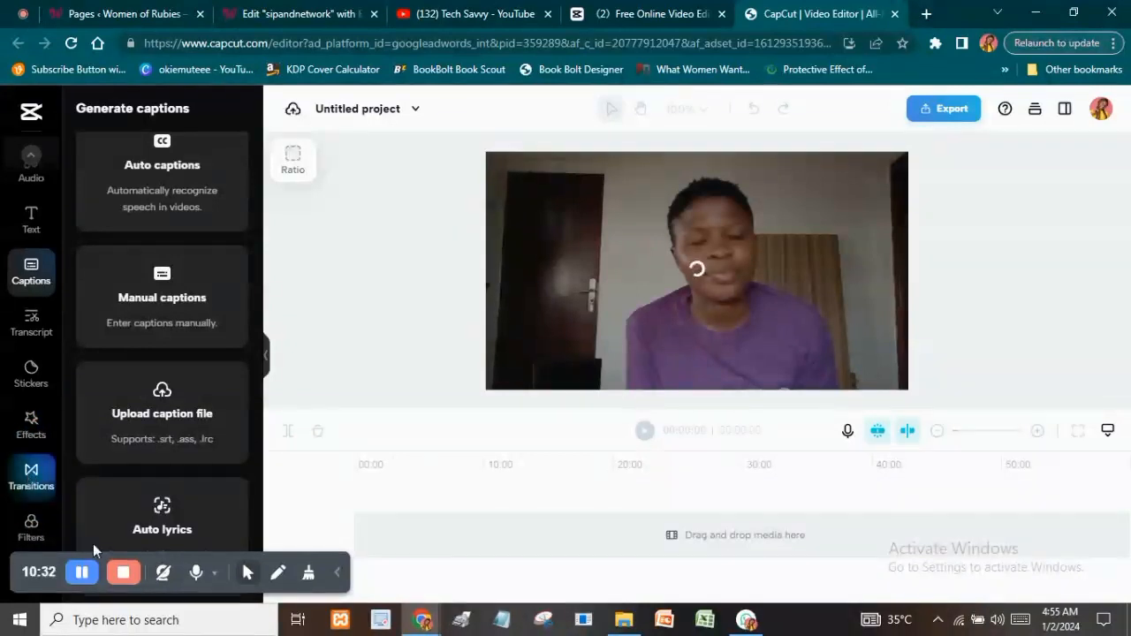
pyautogui.click(337, 573)
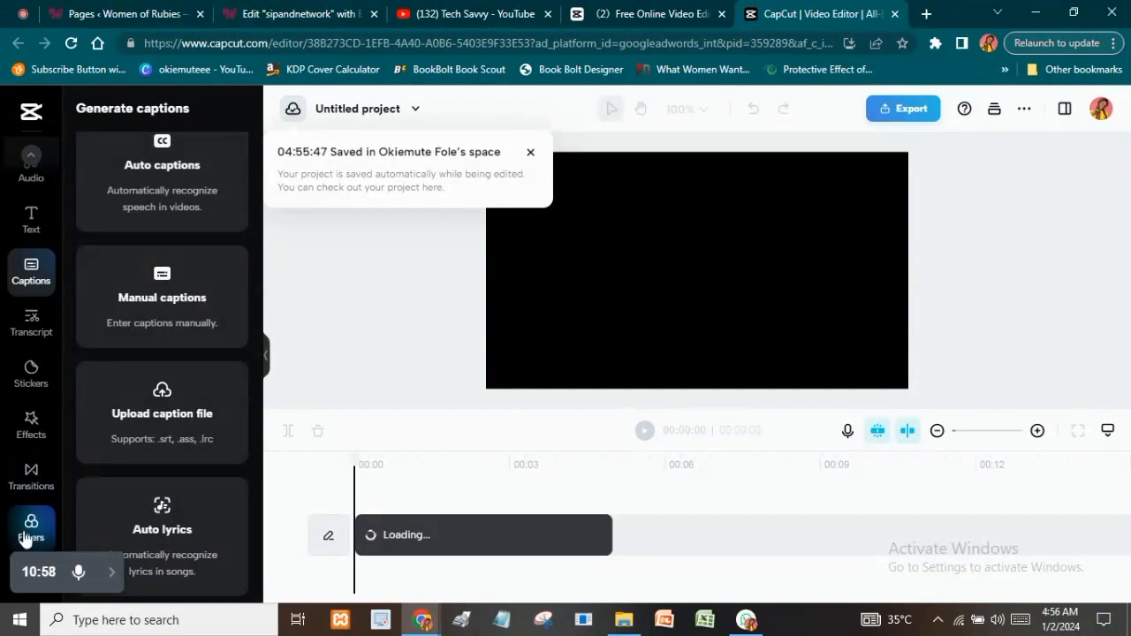
# Move the playhead back toward the start of the loaded video and step back through its frames.
pyautogui.scroll(3, 31, 265)
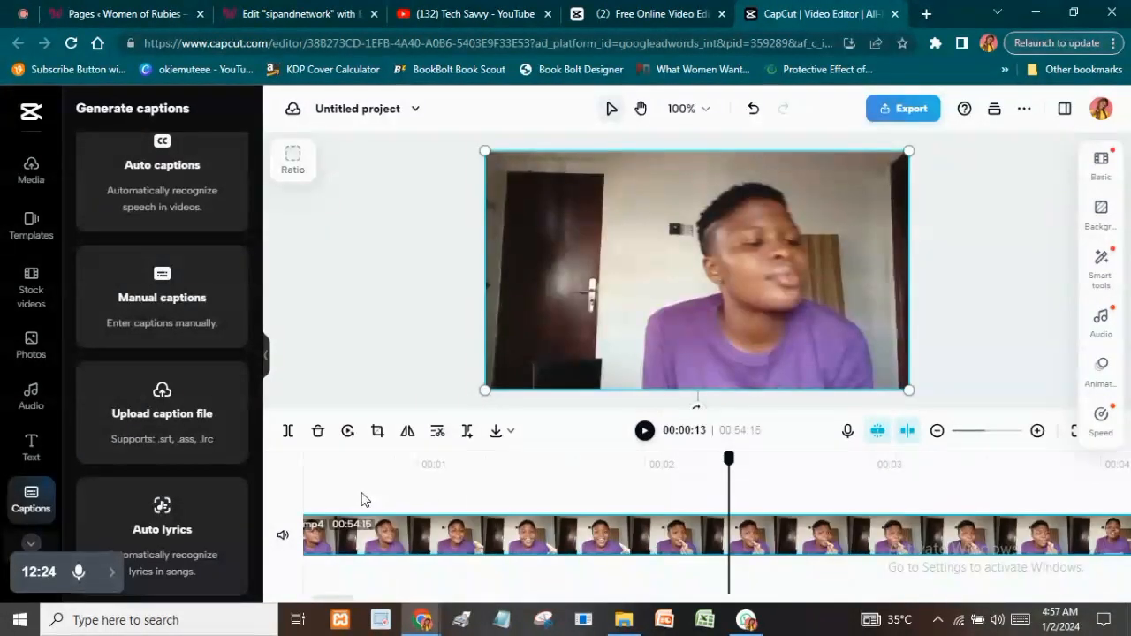
pyautogui.click(425, 469)
pyautogui.moveTo(432, 466); pyautogui.dragTo(349, 461)
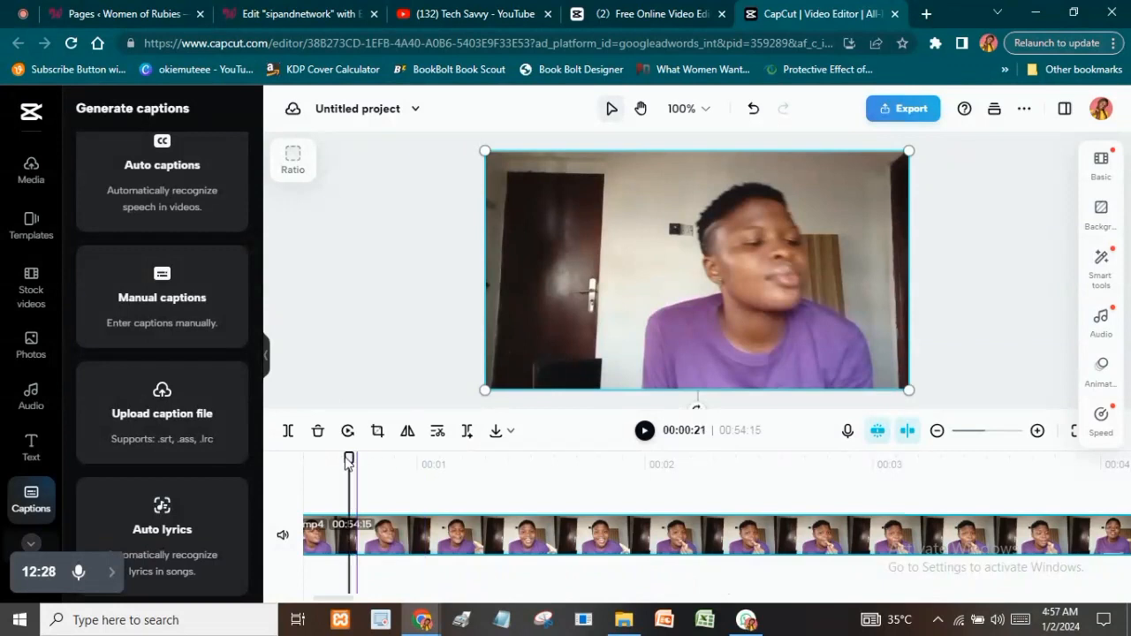
pyautogui.press('Left')
pyautogui.press('Left')
pyautogui.press('Left')
pyautogui.press('Left')
pyautogui.press('Left')
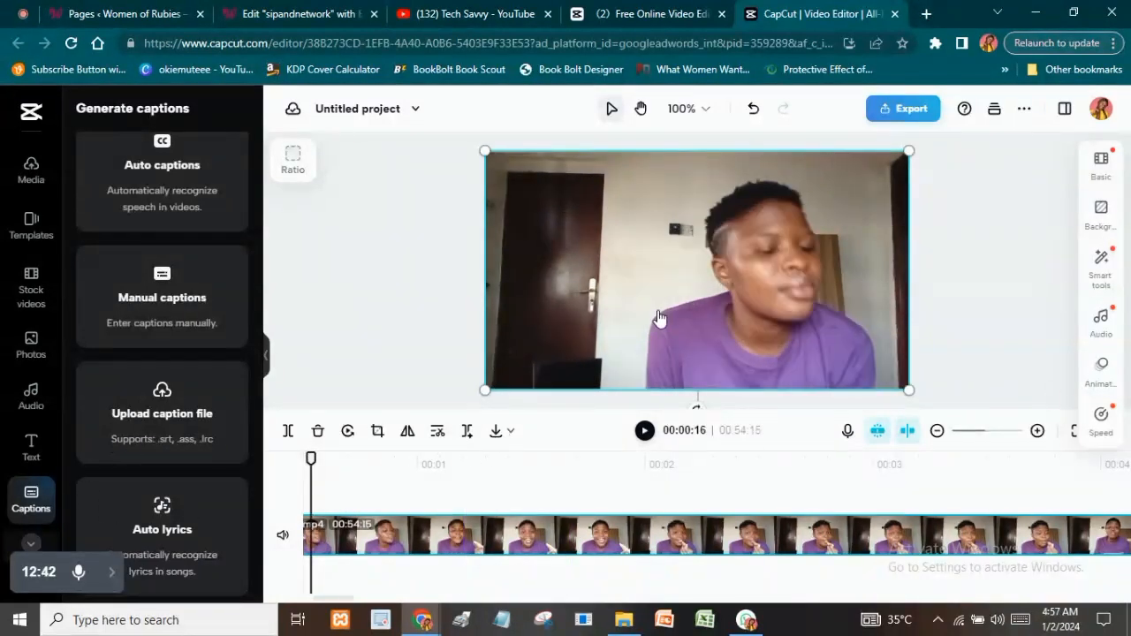
# Generate auto captions for the video with English (US) as the spoken language.
pyautogui.click(22, 347)
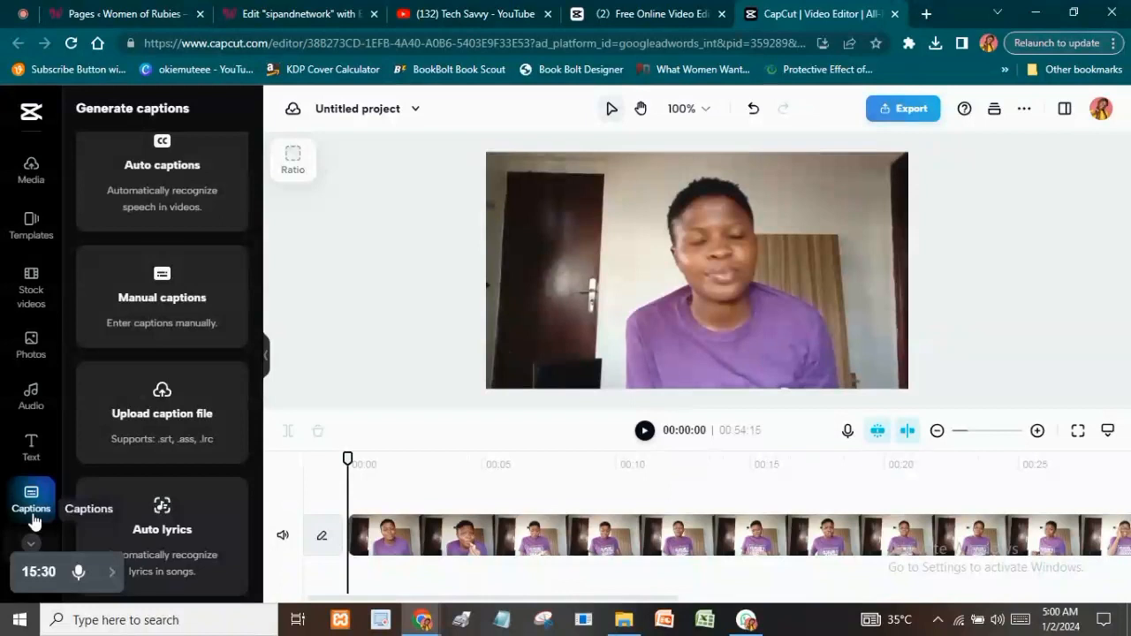
pyautogui.click(169, 179)
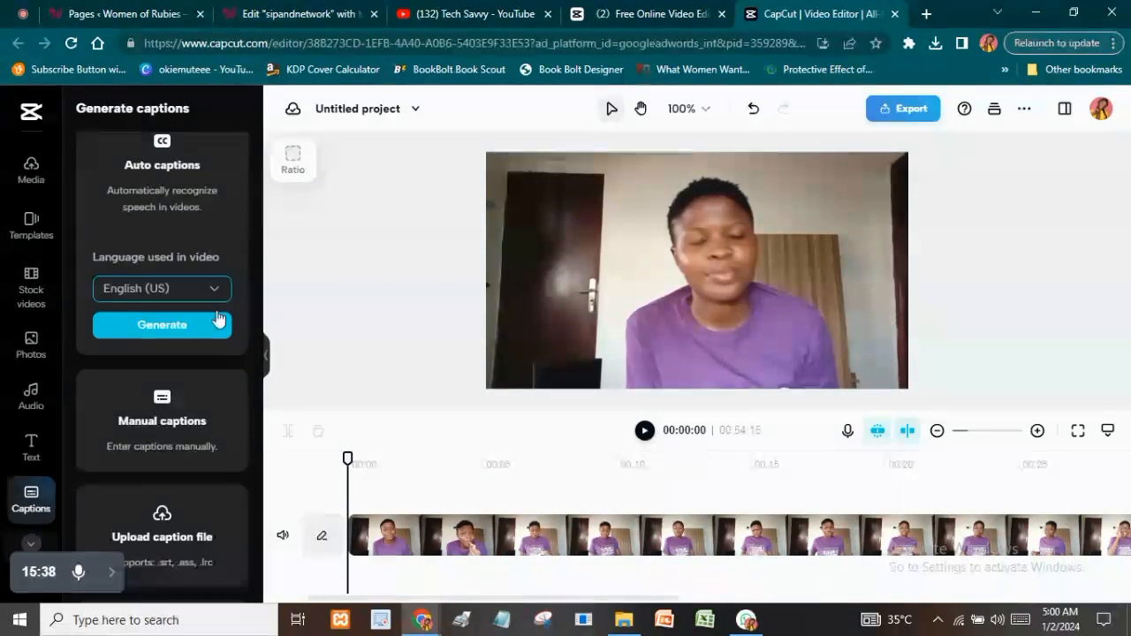
pyautogui.click(164, 330)
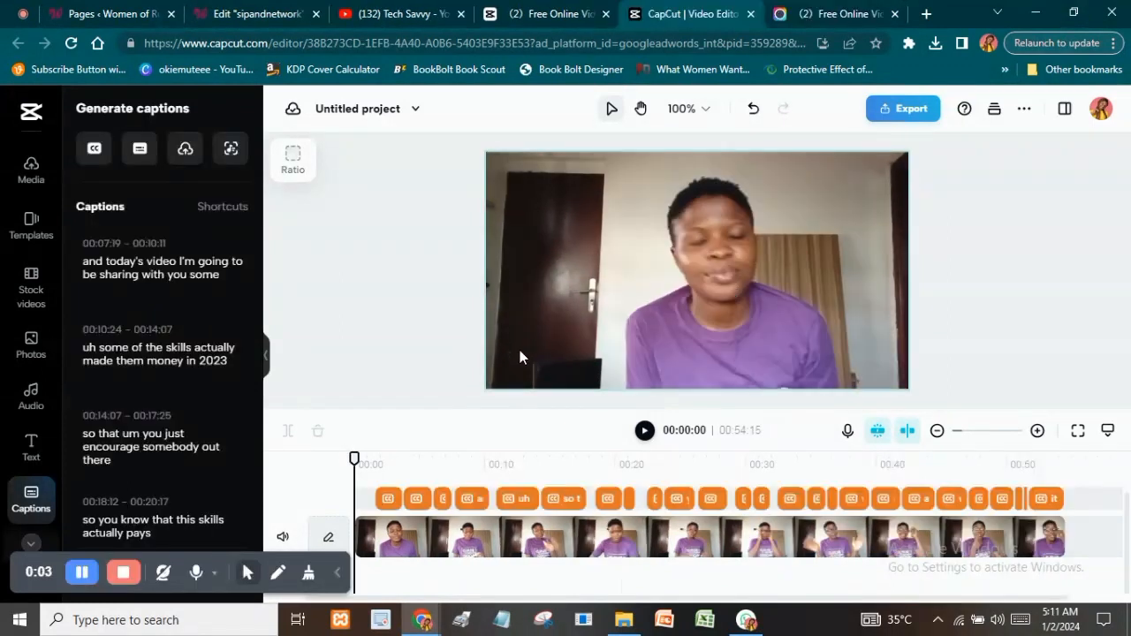
# Look through the generated captions and select the first one, starting at 00:01:17, to check it on the video.
pyautogui.moveTo(129, 313)
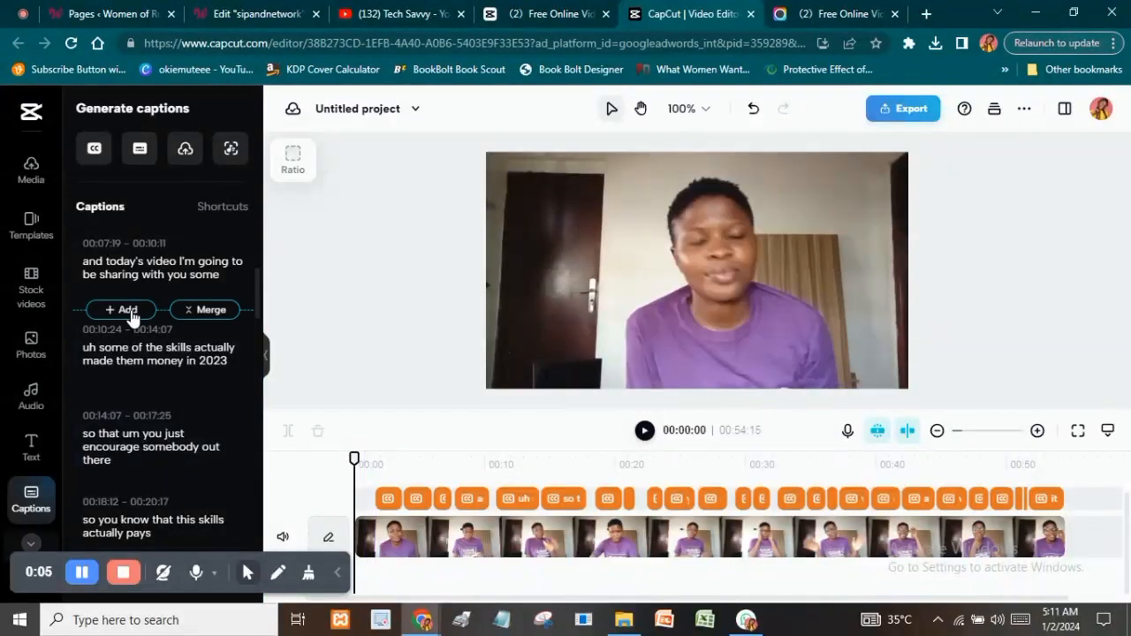
pyautogui.scroll(-2, 129, 313)
pyautogui.scroll(1, 134, 351)
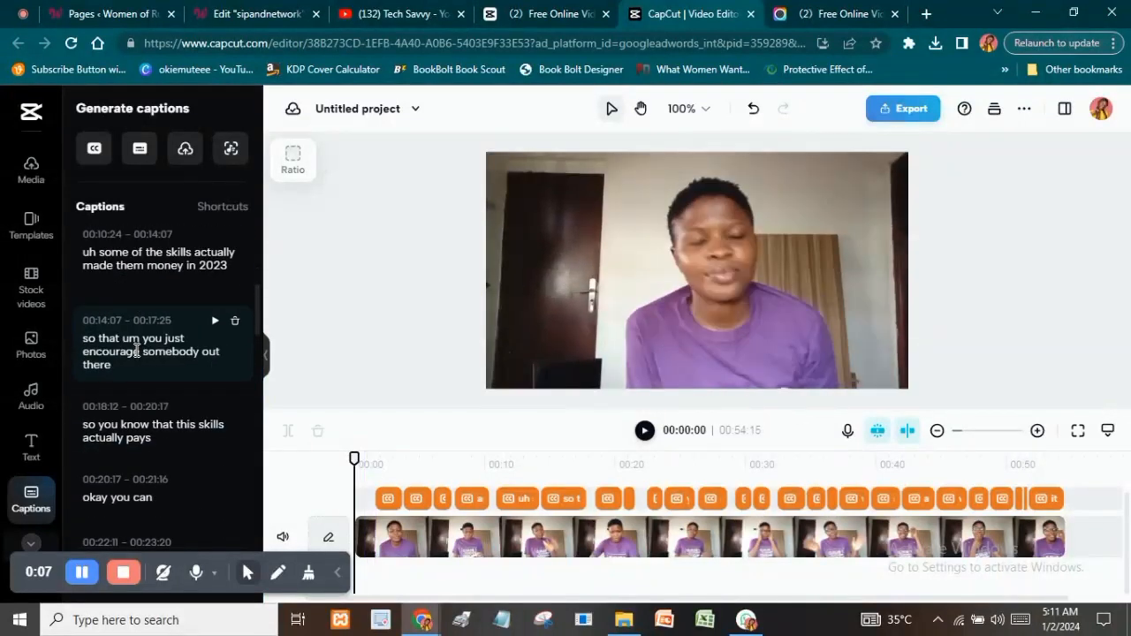
pyautogui.scroll(5, 137, 352)
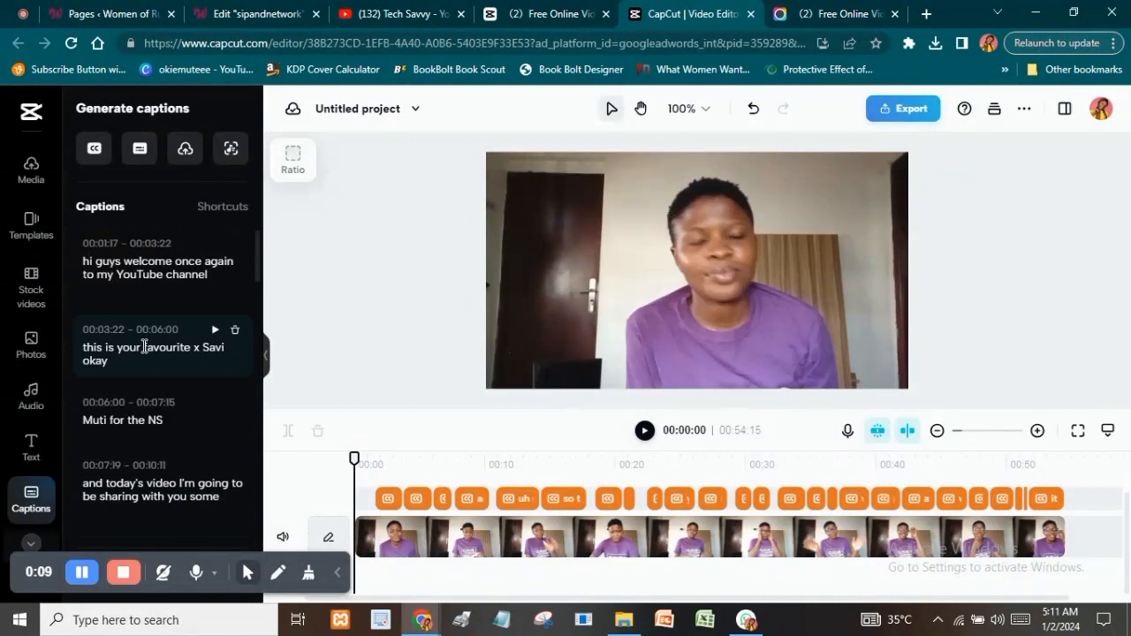
pyautogui.click(196, 275)
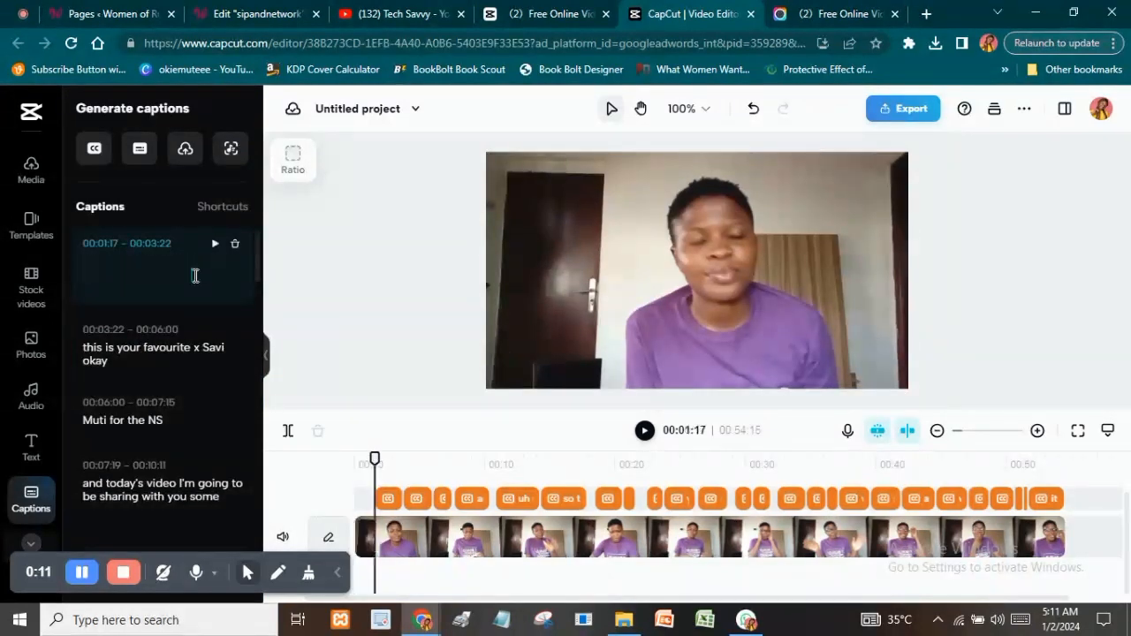
pyautogui.click(214, 276)
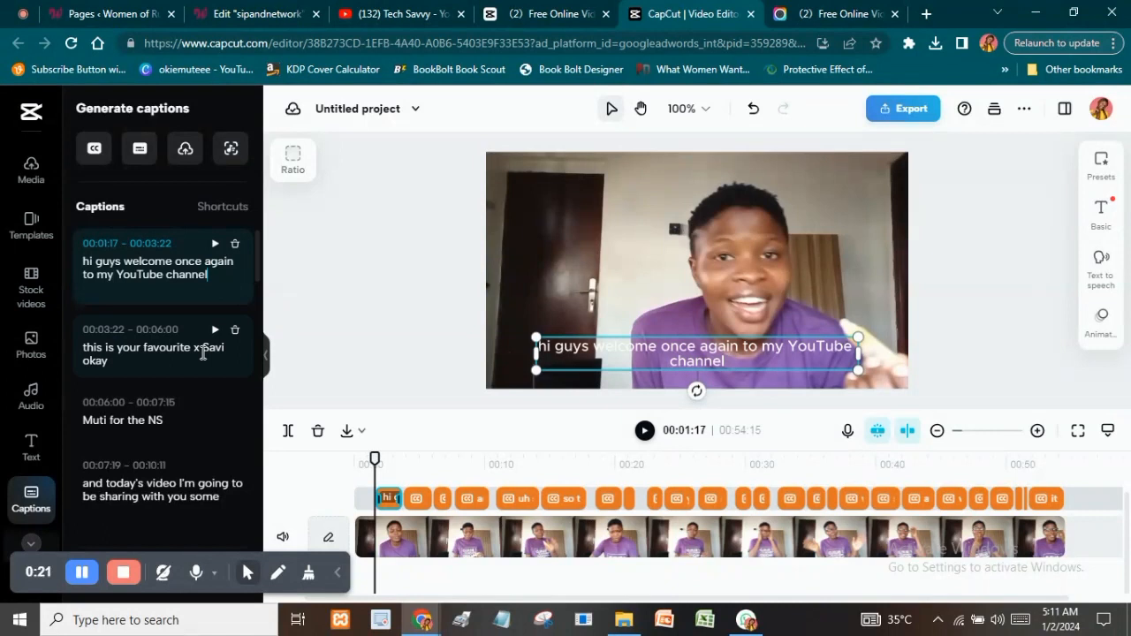
# Correct the second caption's wording to "this is your favourite Tech-Savvy".
pyautogui.click(149, 354)
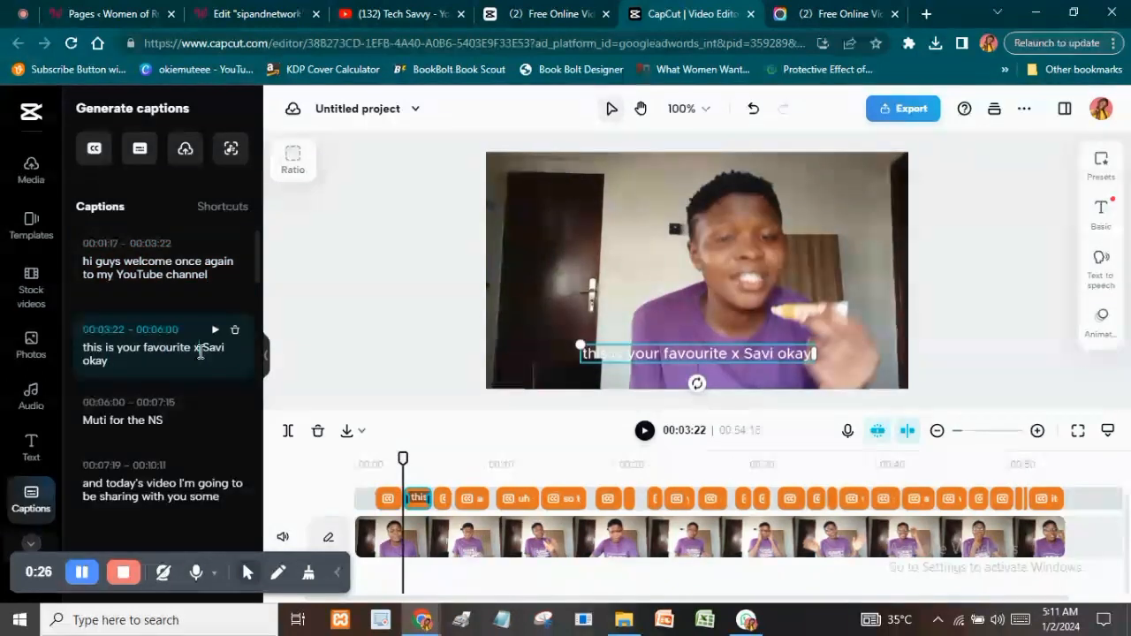
pyautogui.click(192, 350)
pyautogui.moveTo(194, 351); pyautogui.dragTo(206, 365)
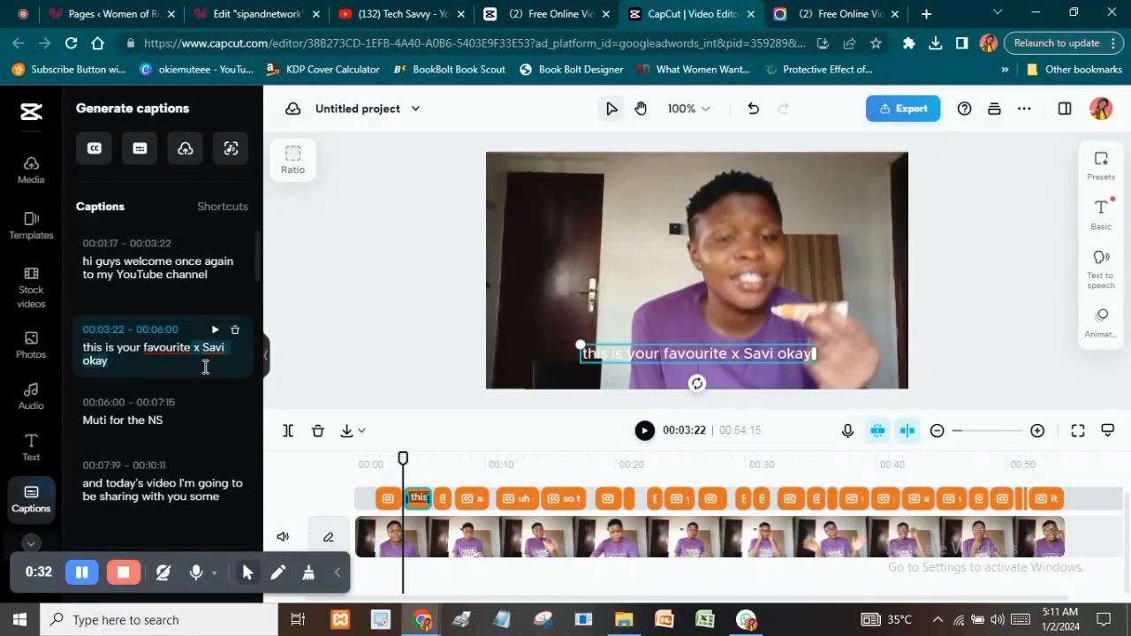
pyautogui.press('BackSpace')
pyautogui.write('te ')
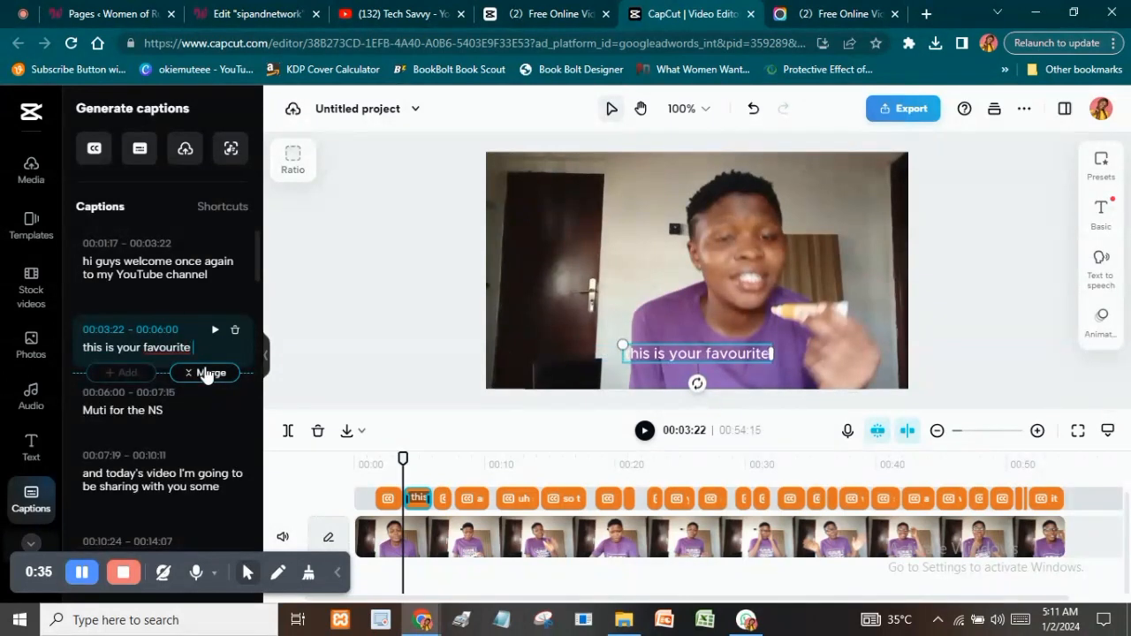
pyautogui.write('Tec')
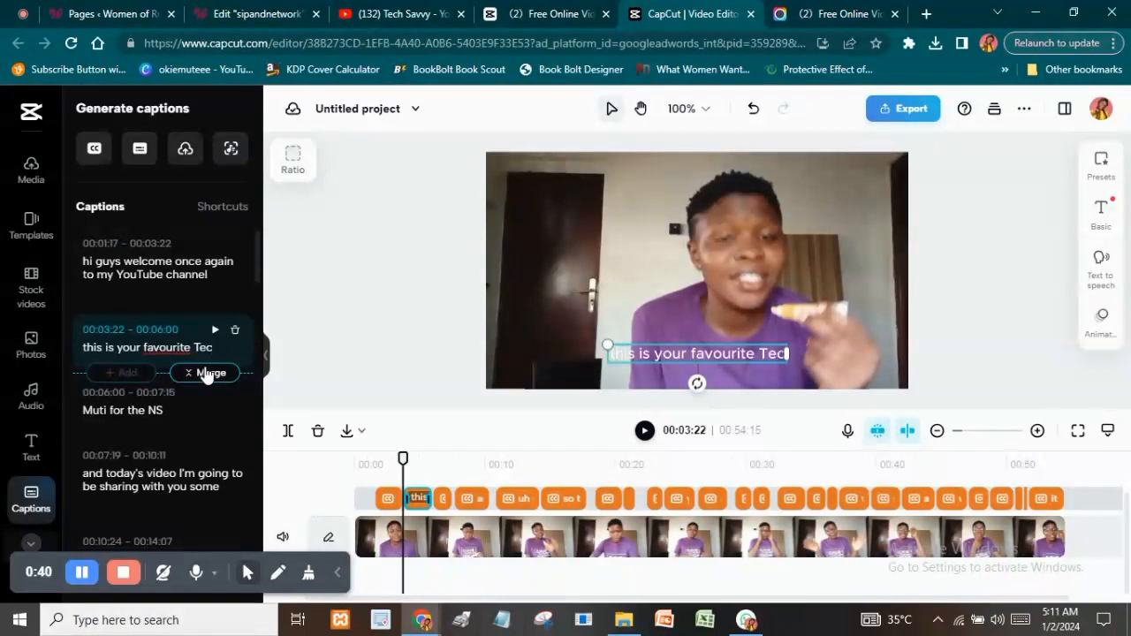
pyautogui.write('h-')
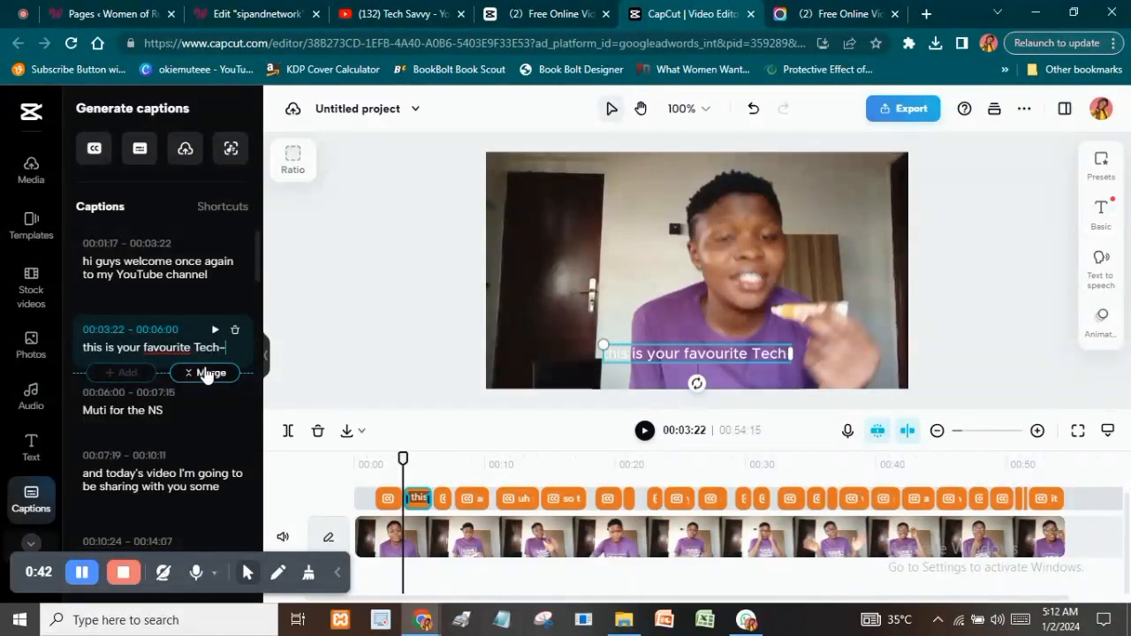
pyautogui.write('Savvy')
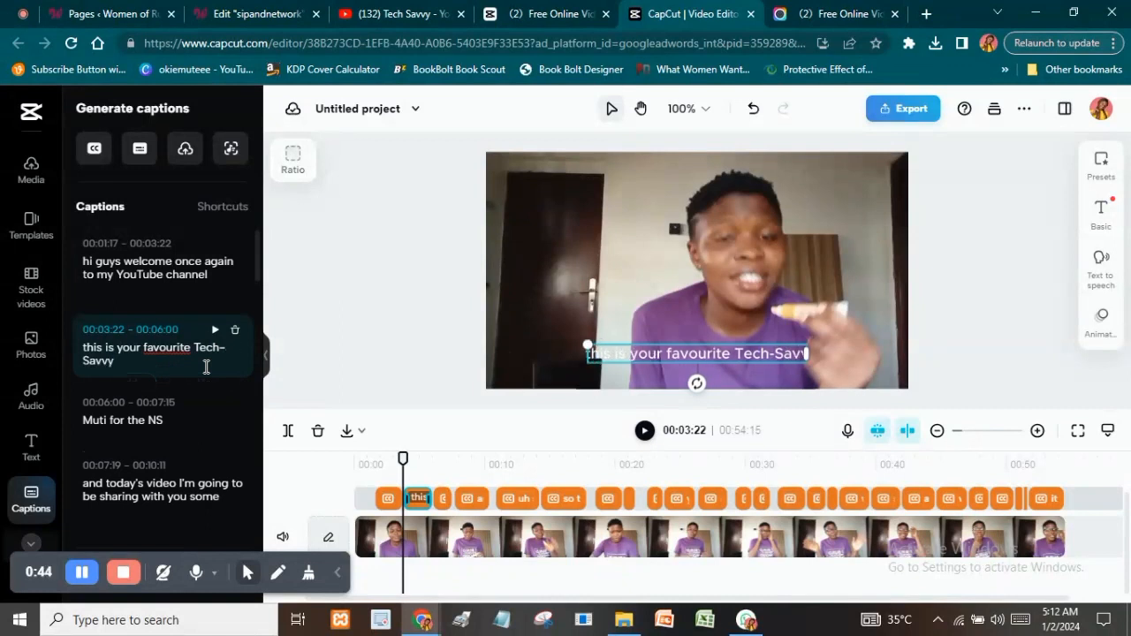
# Replace the whole text of the third caption, starting at 00:06:00, with the presenter's full name.
pyautogui.click(167, 422)
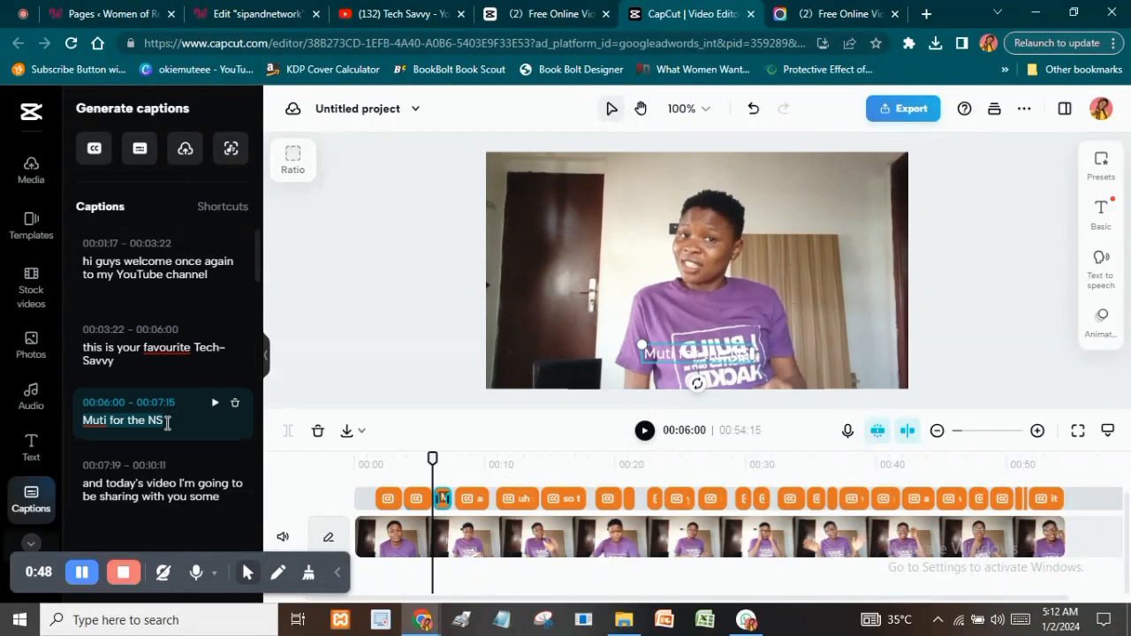
pyautogui.hotkey('ctrl', 'a')
pyautogui.write('Okiemute F')
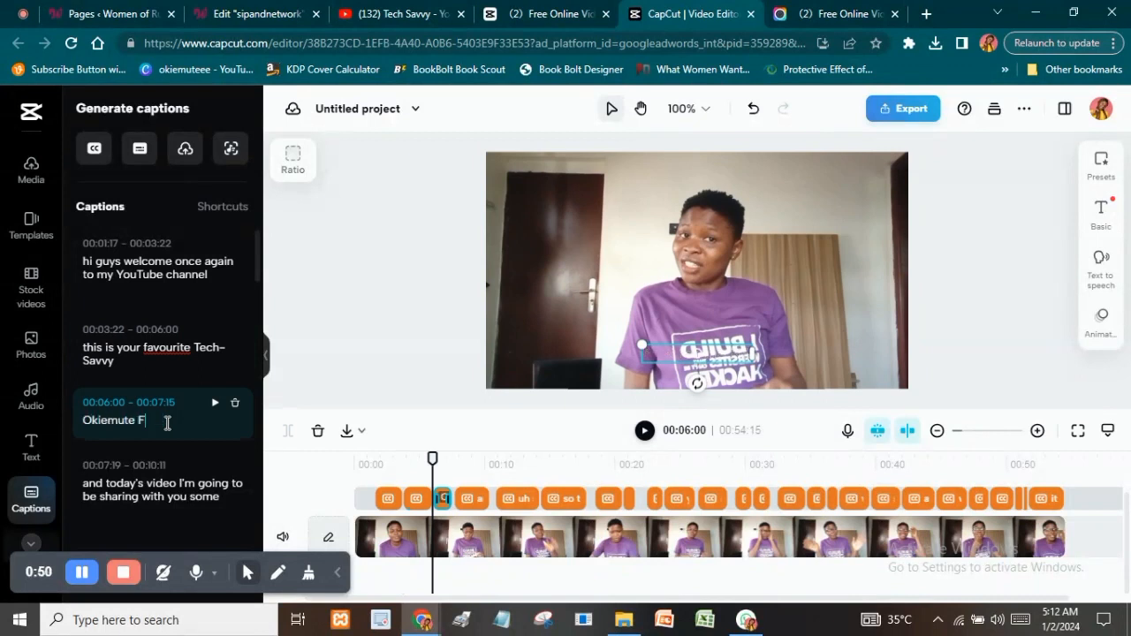
pyautogui.write('ole Ernst')
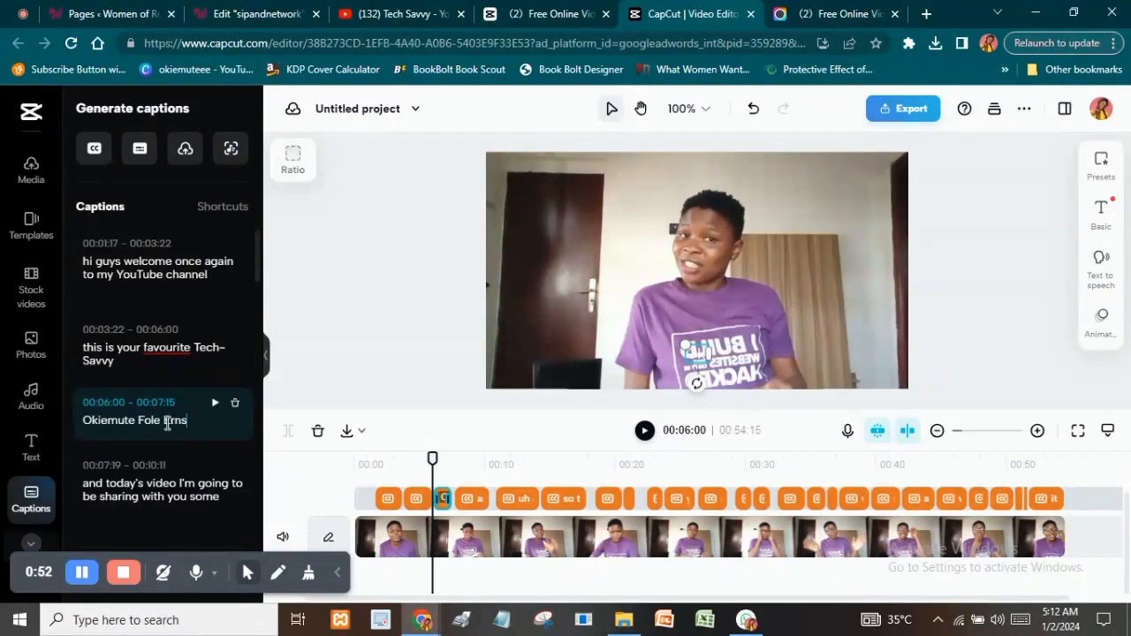
pyautogui.press('BackSpace')
pyautogui.press('BackSpace')
pyautogui.press('BackSpace')
pyautogui.press('BackSpace')
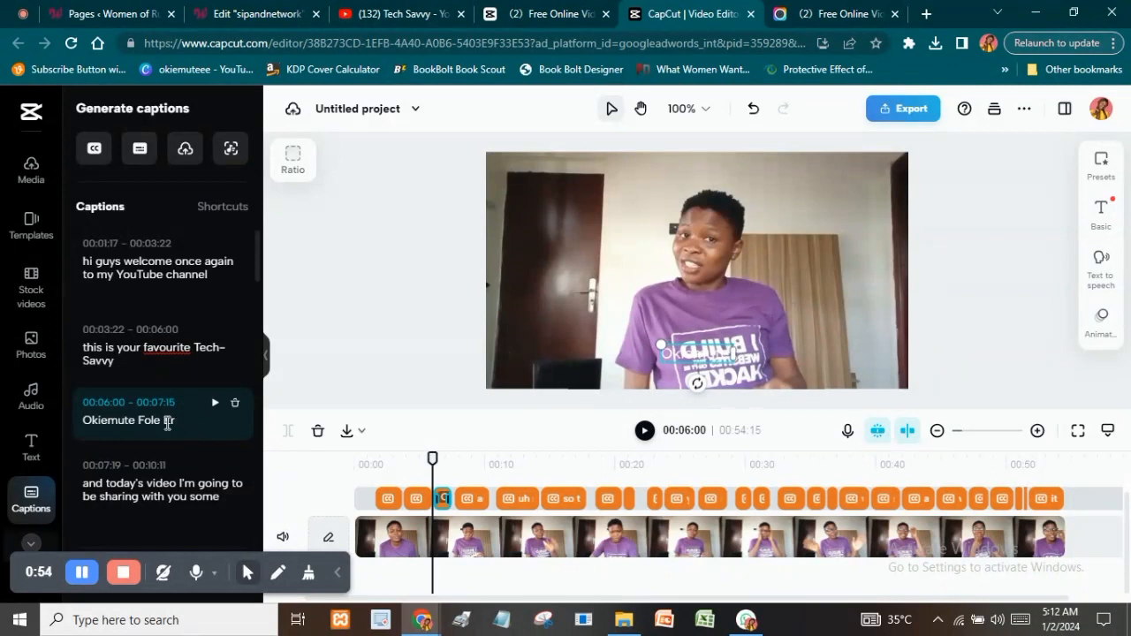
pyautogui.write('rnest')
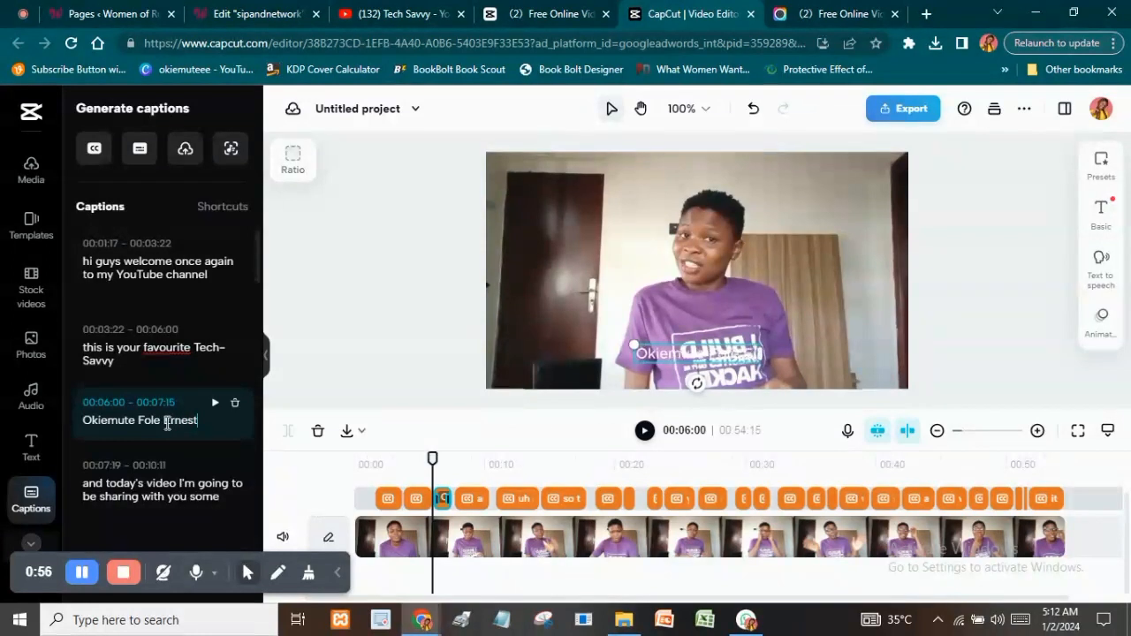
# Insert "in" before "today's" in the fourth caption and "that" before "actually" in the fifth caption.
pyautogui.click(172, 491)
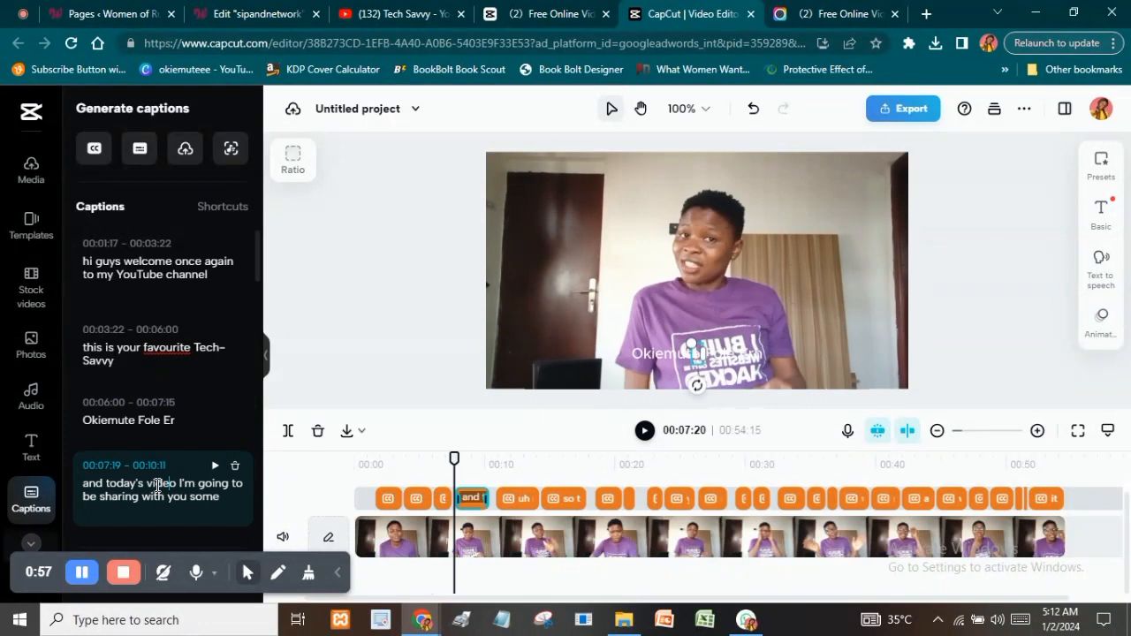
pyautogui.write('in')
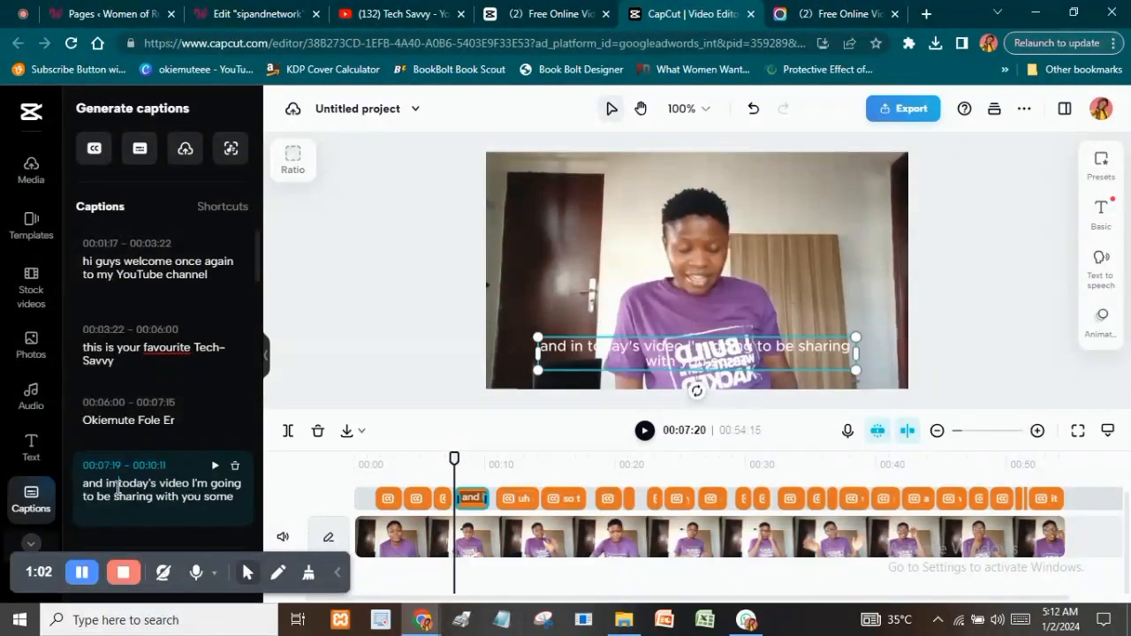
pyautogui.scroll(-2, 216, 499)
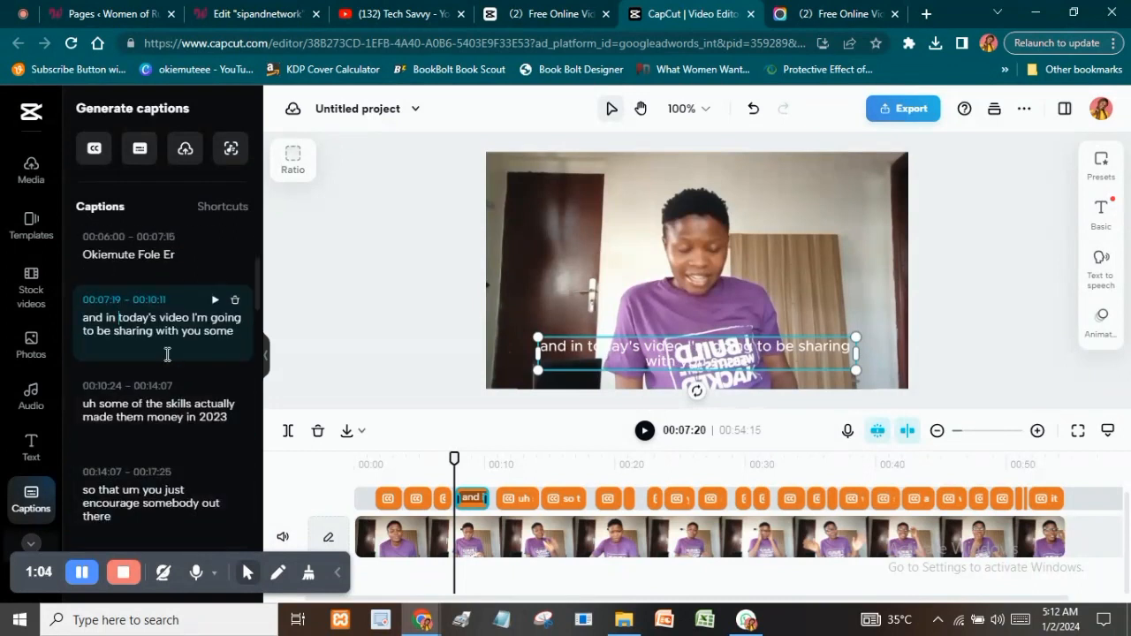
pyautogui.click(122, 409)
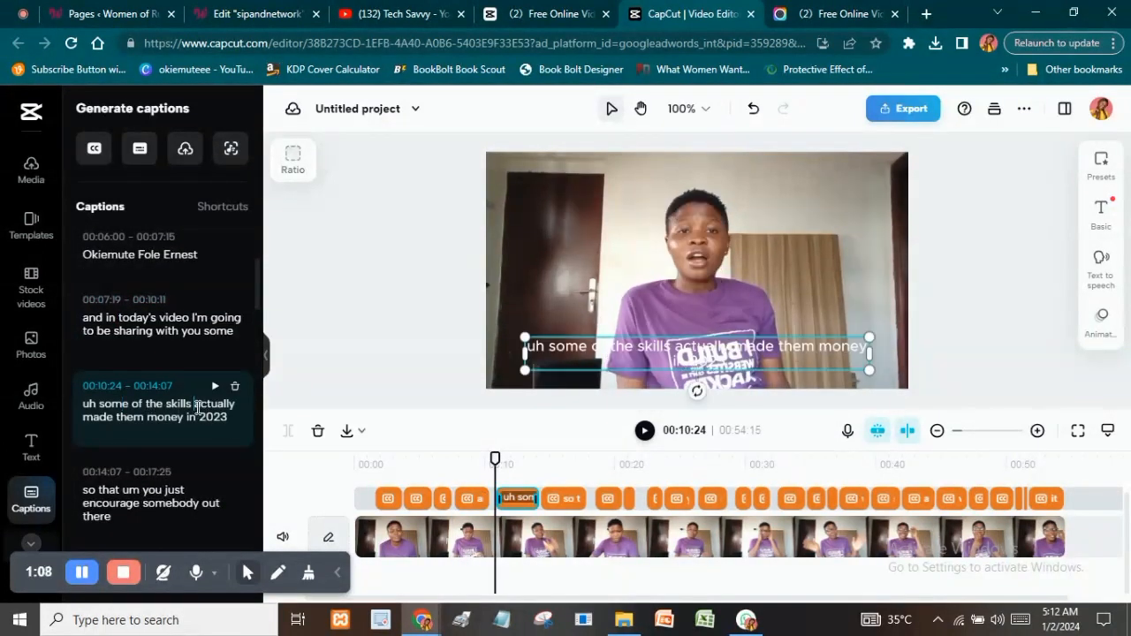
pyautogui.click(196, 409)
pyautogui.write('that')
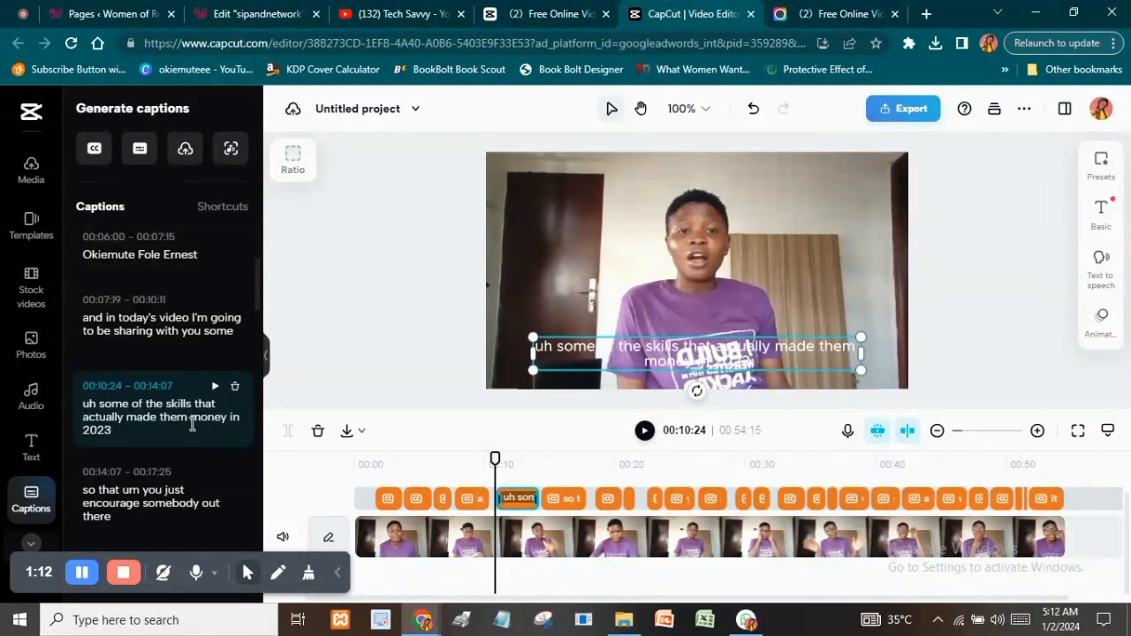
# Replace "them" with "me" in the fifth caption so it reads "actually made me money in 2023".
pyautogui.click(192, 424)
pyautogui.press('BackSpace')
pyautogui.press('BackSpace')
pyautogui.press('BackSpace')
pyautogui.press('BackSpace')
pyautogui.press('BackSpace')
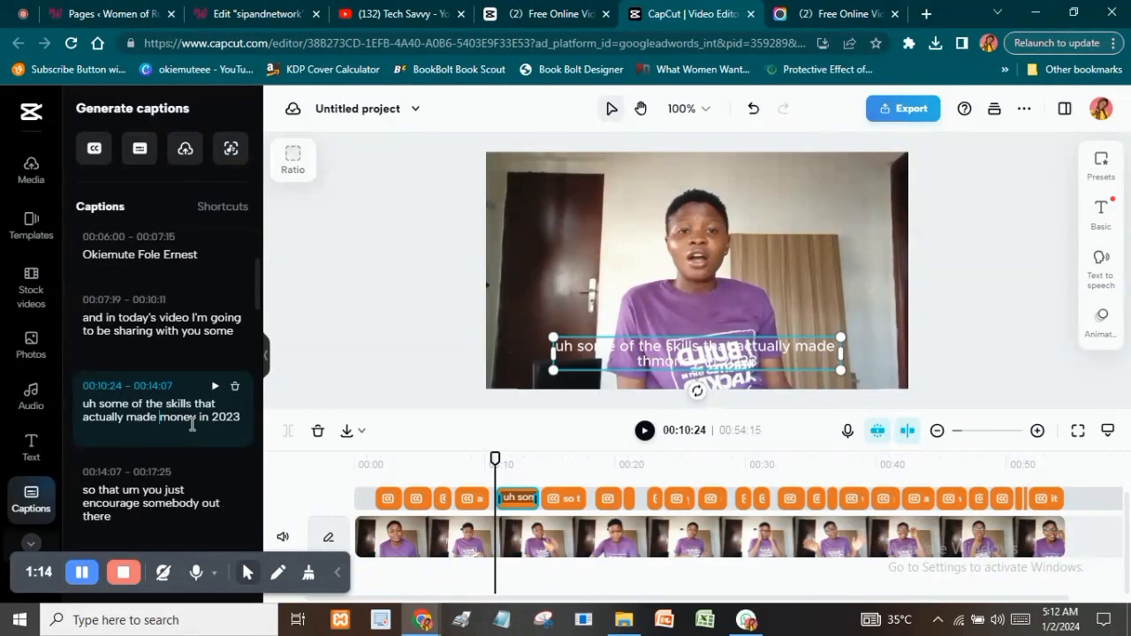
pyautogui.write('me')
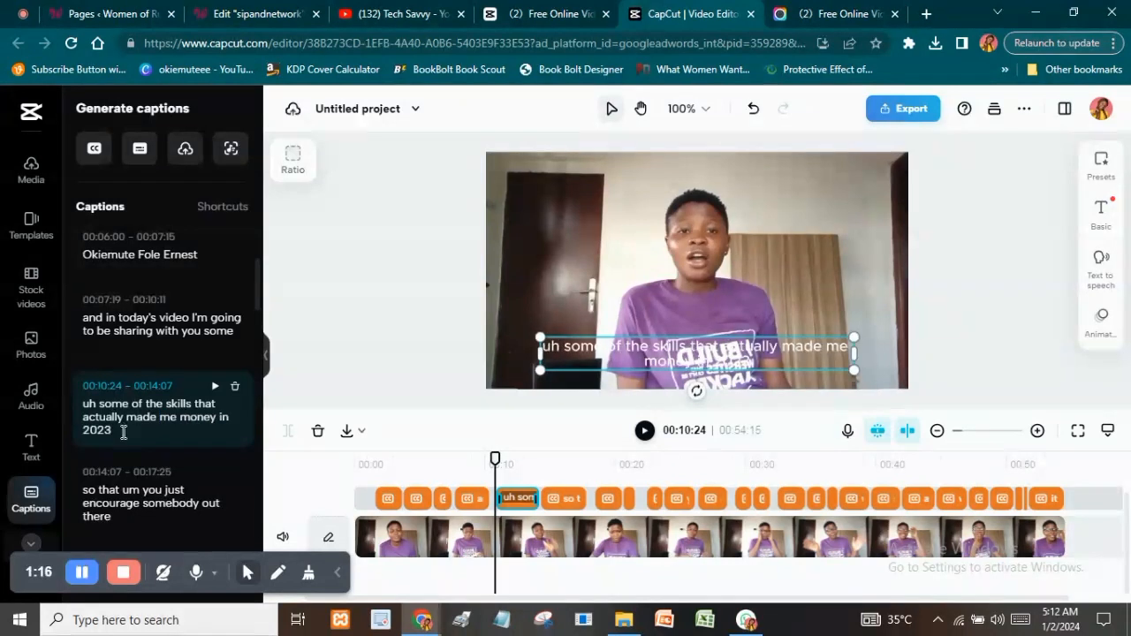
# Select the caption starting at 00:14:07 and open its basic text settings.
pyautogui.click(130, 504)
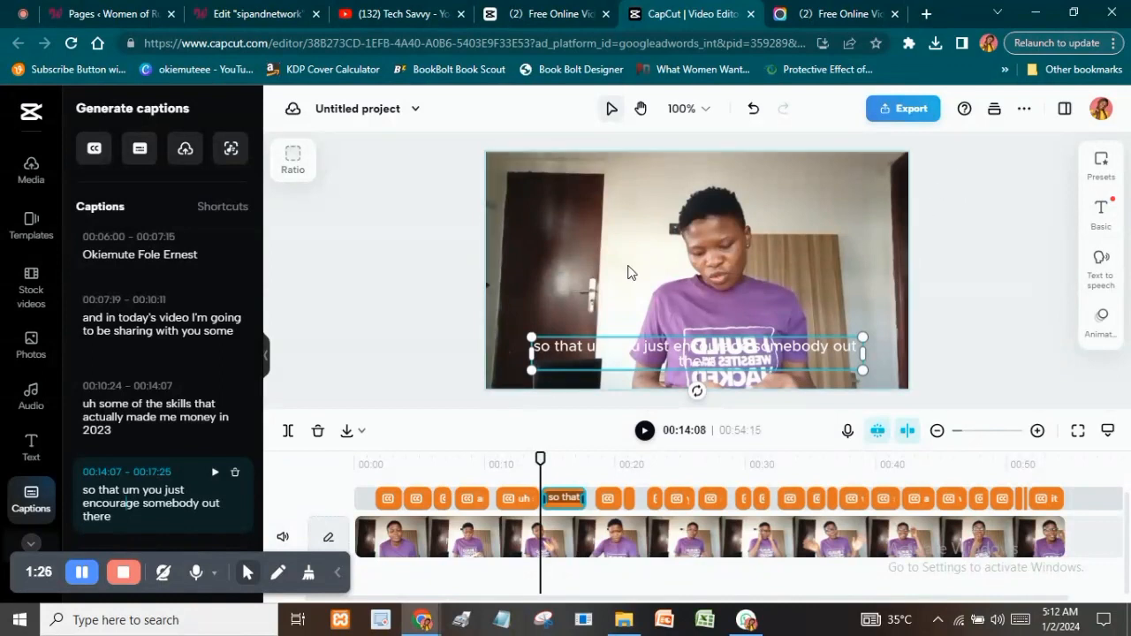
pyautogui.scroll(2, 163, 385)
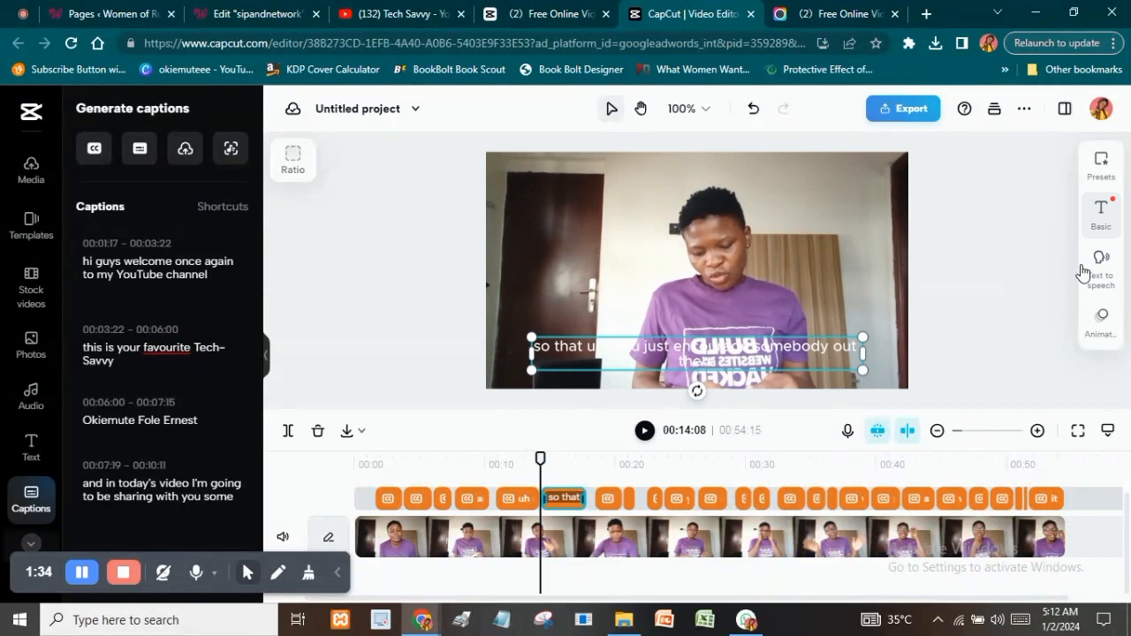
pyautogui.click(1107, 228)
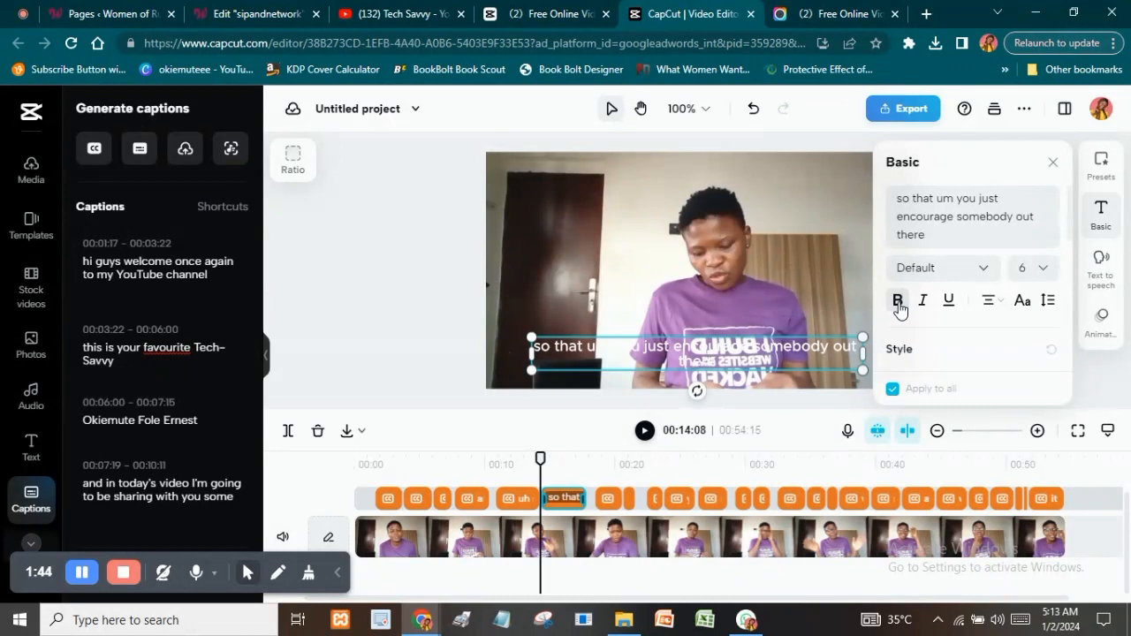
# Give the caption text a pink #ff609e background.
pyautogui.scroll(-5, 909, 324)
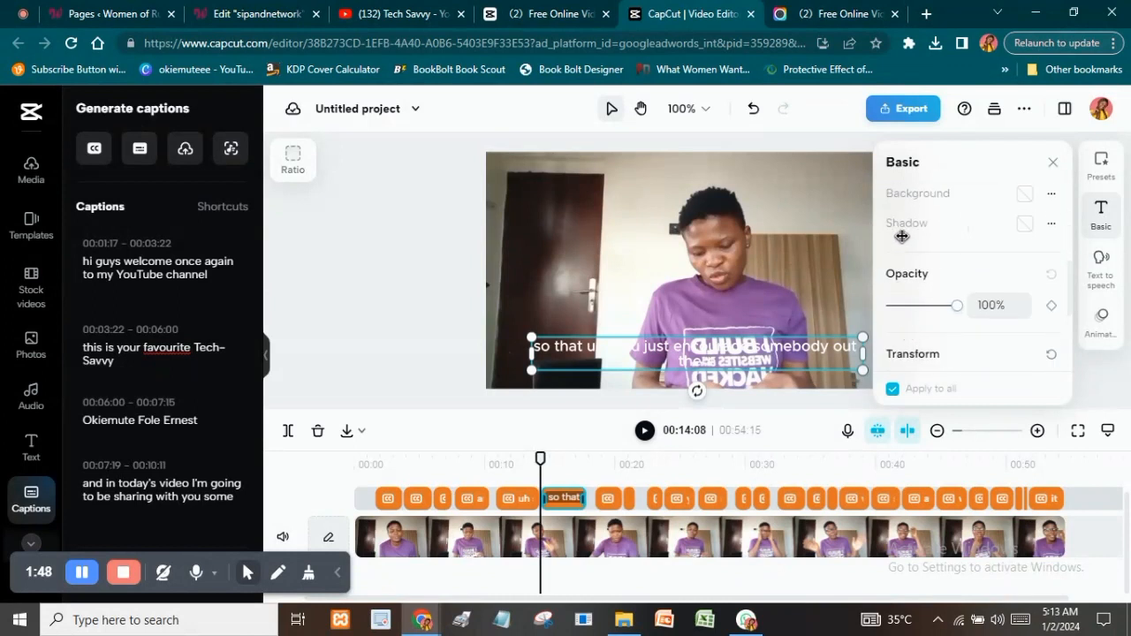
pyautogui.scroll(2, 901, 236)
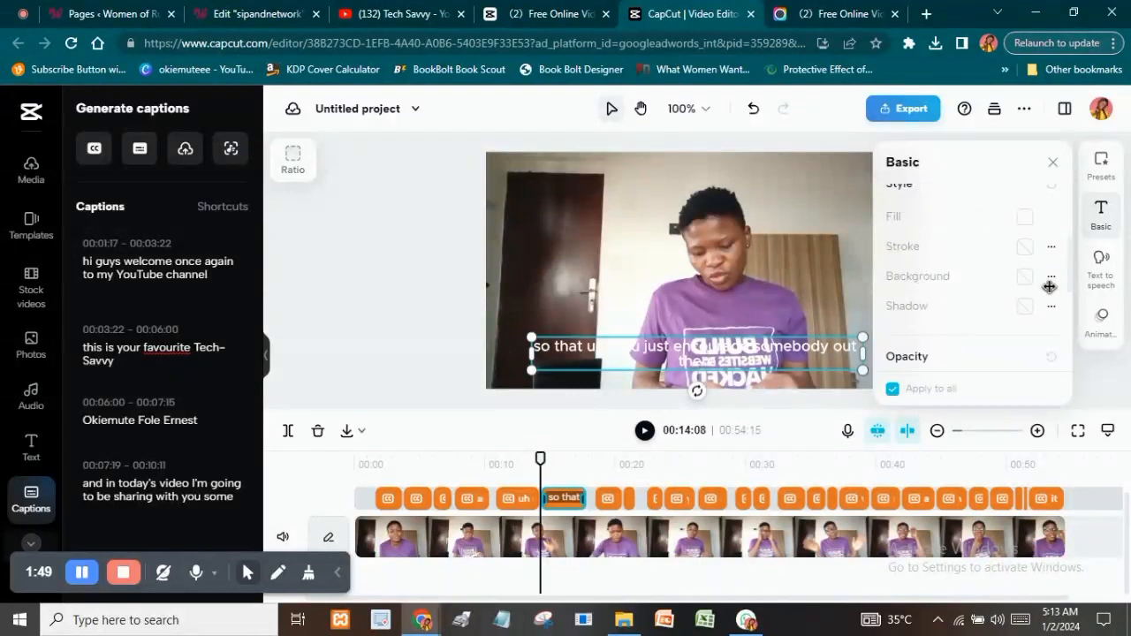
pyautogui.click(1024, 277)
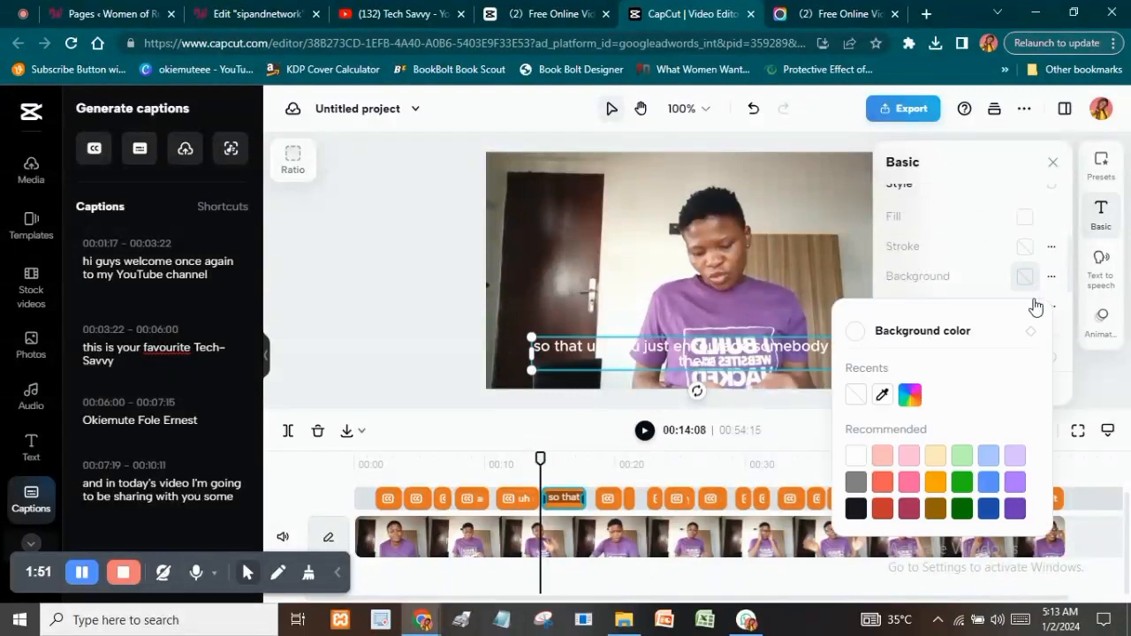
pyautogui.click(906, 457)
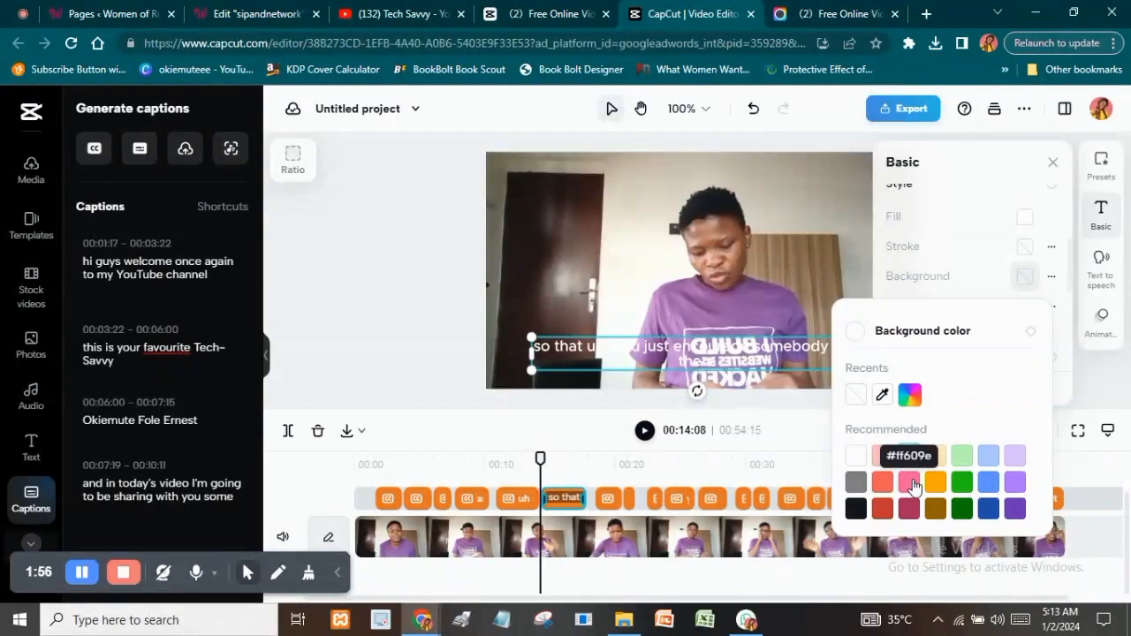
pyautogui.click(908, 458)
pyautogui.click(910, 482)
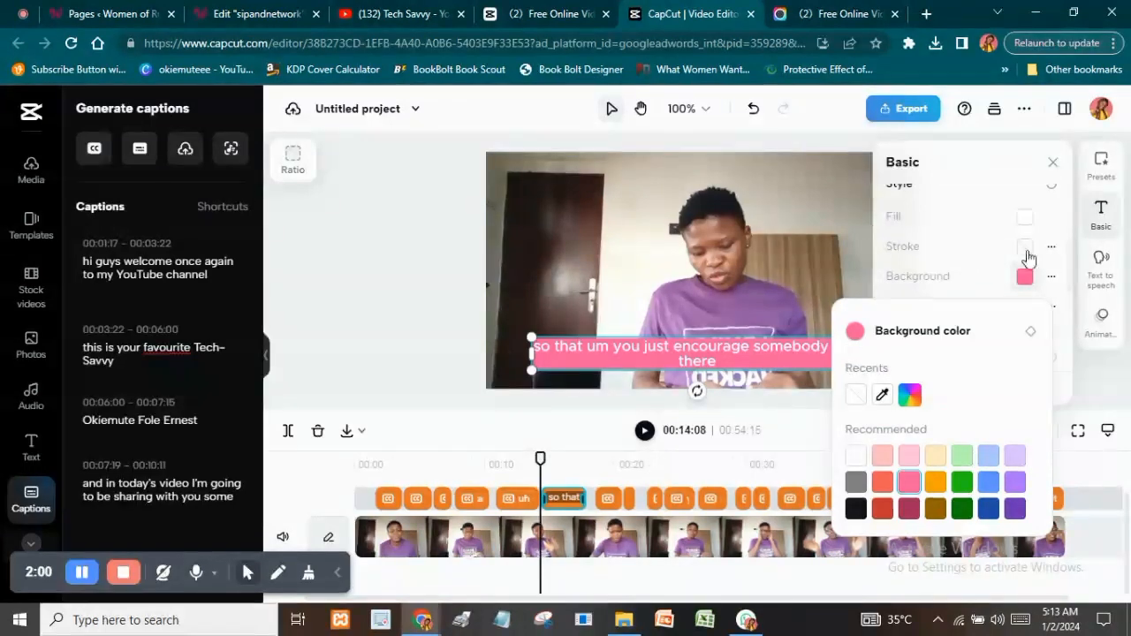
pyautogui.click(976, 251)
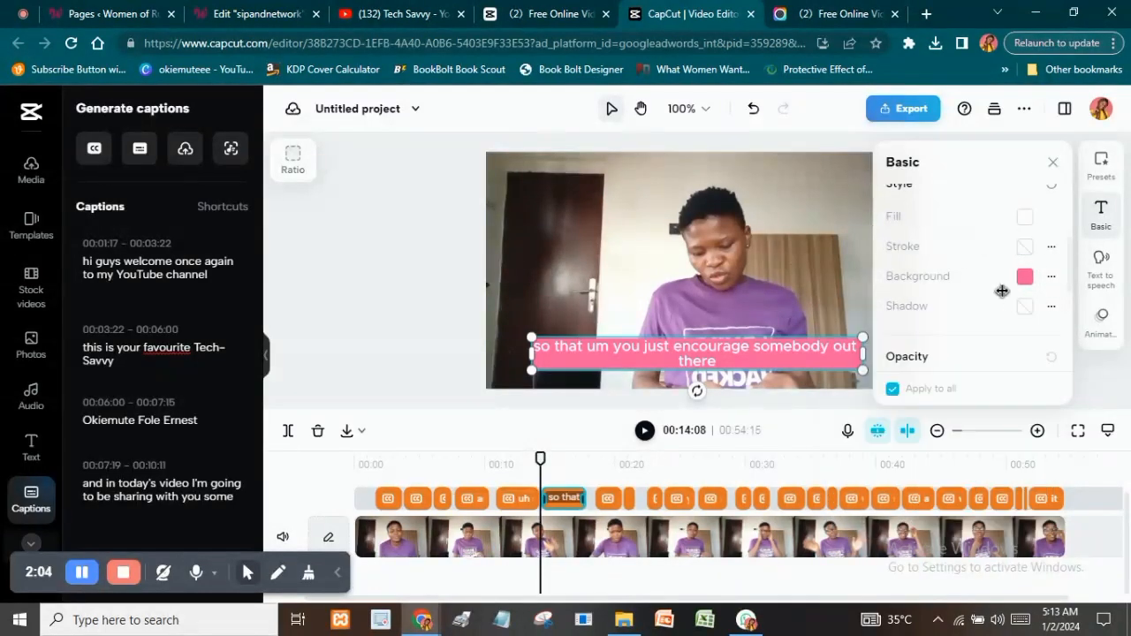
# Add a black shadow to the caption text and format it in bold and italic.
pyautogui.click(1024, 309)
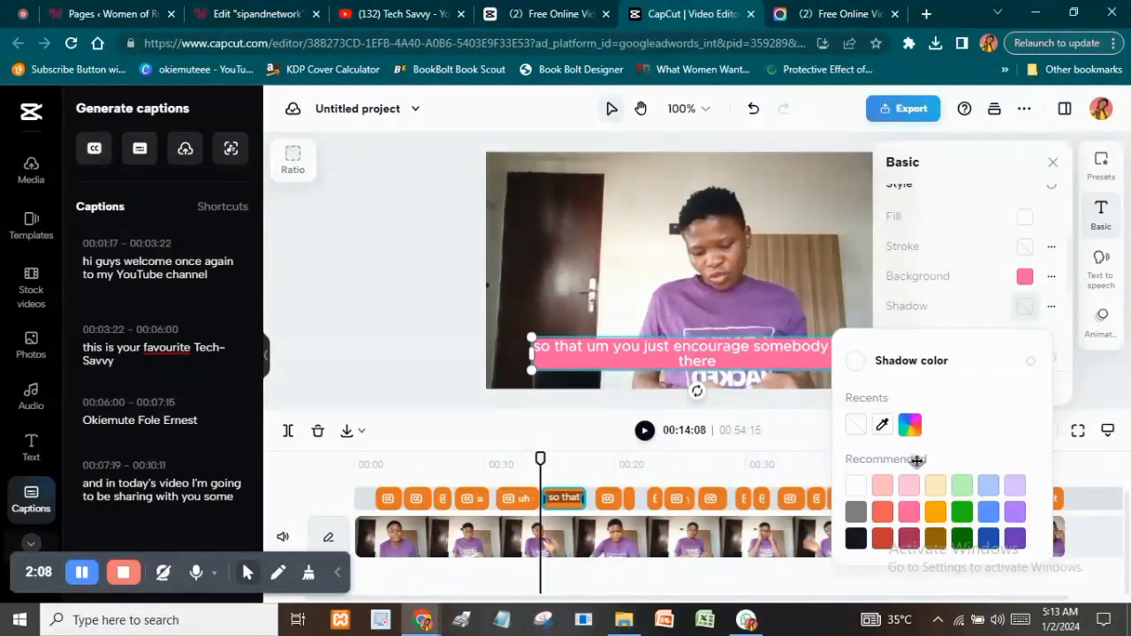
pyautogui.click(864, 540)
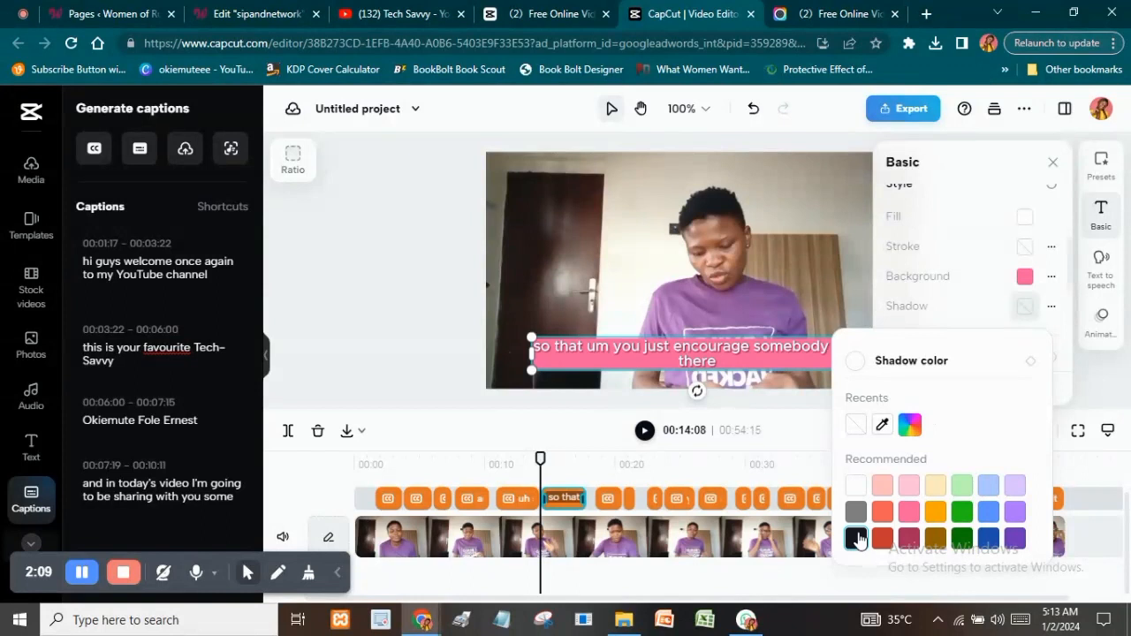
pyautogui.click(963, 291)
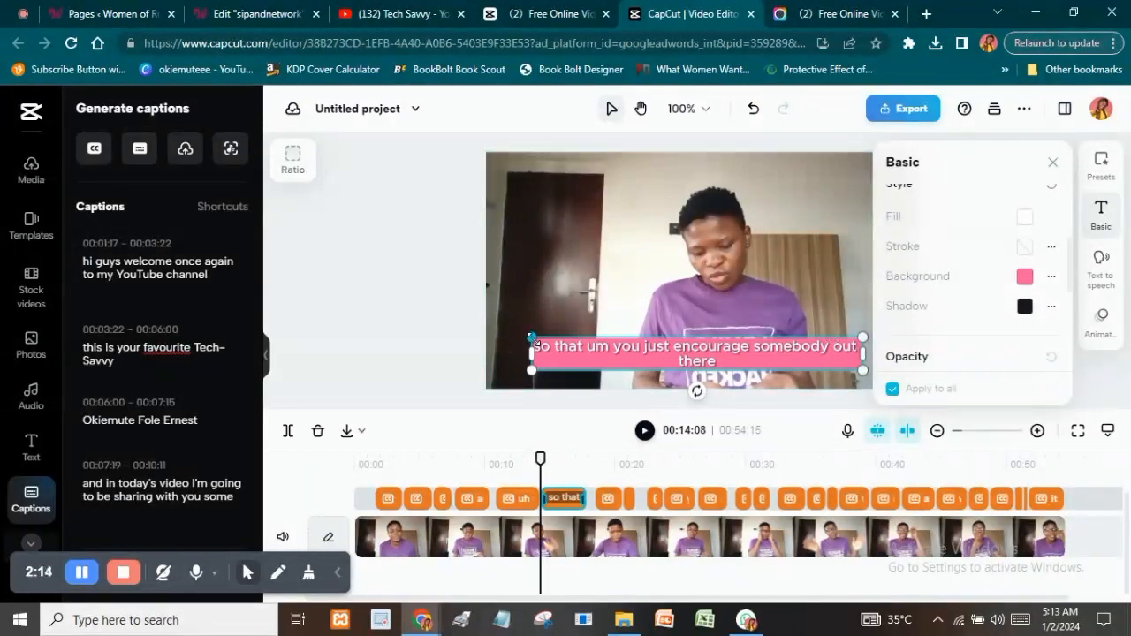
pyautogui.scroll(3, 946, 245)
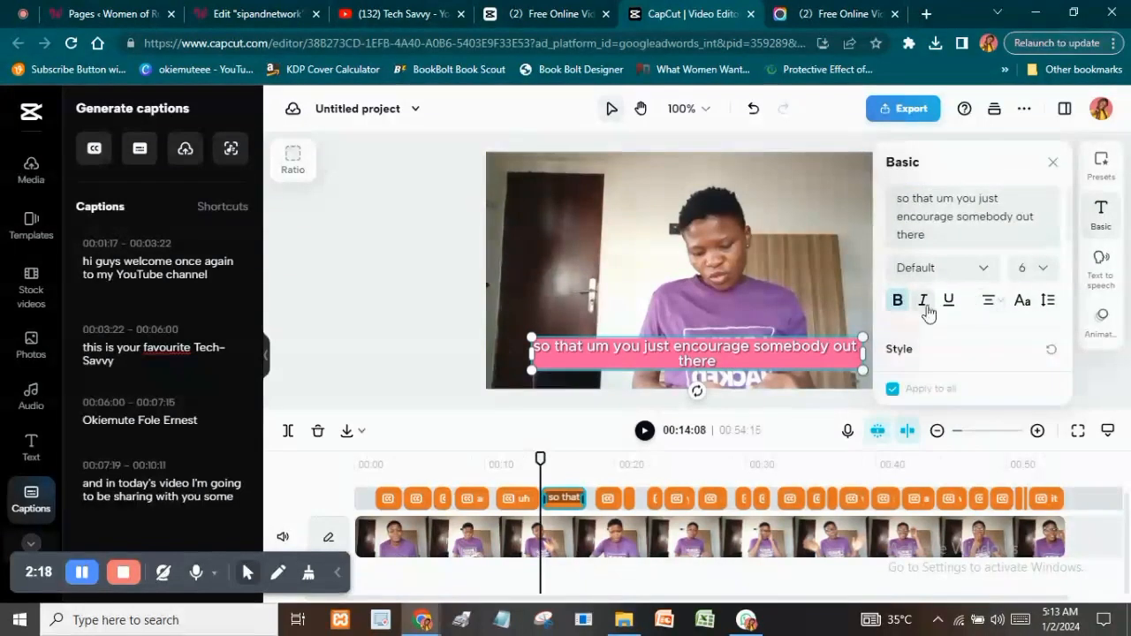
pyautogui.click(924, 303)
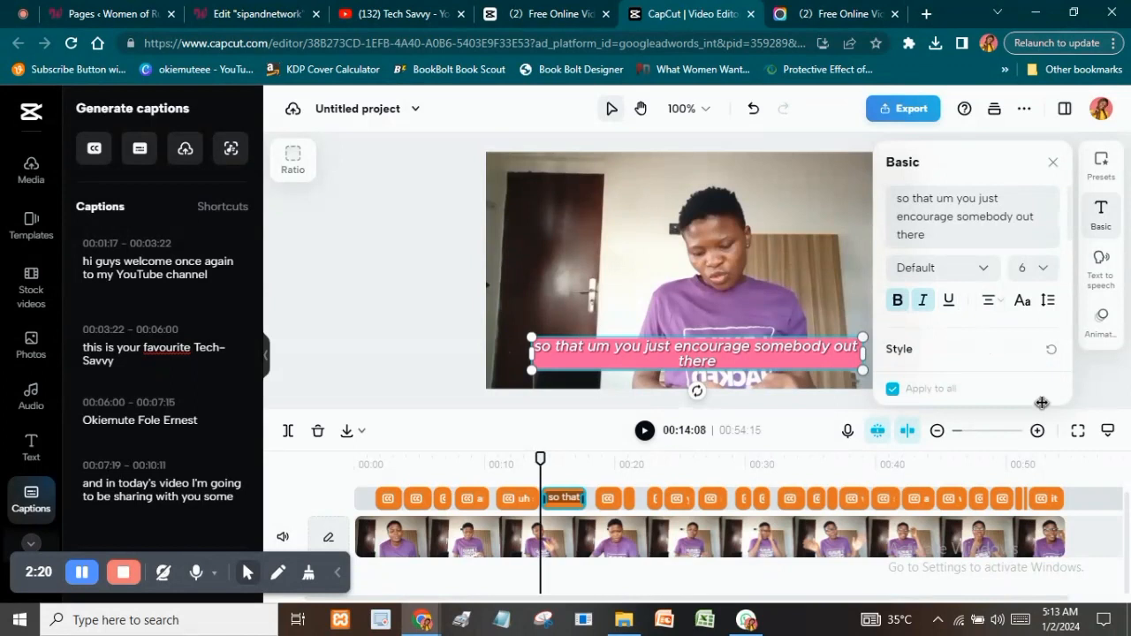
# Try uppercase on all captions, and settle on sentence case.
pyautogui.click(1020, 302)
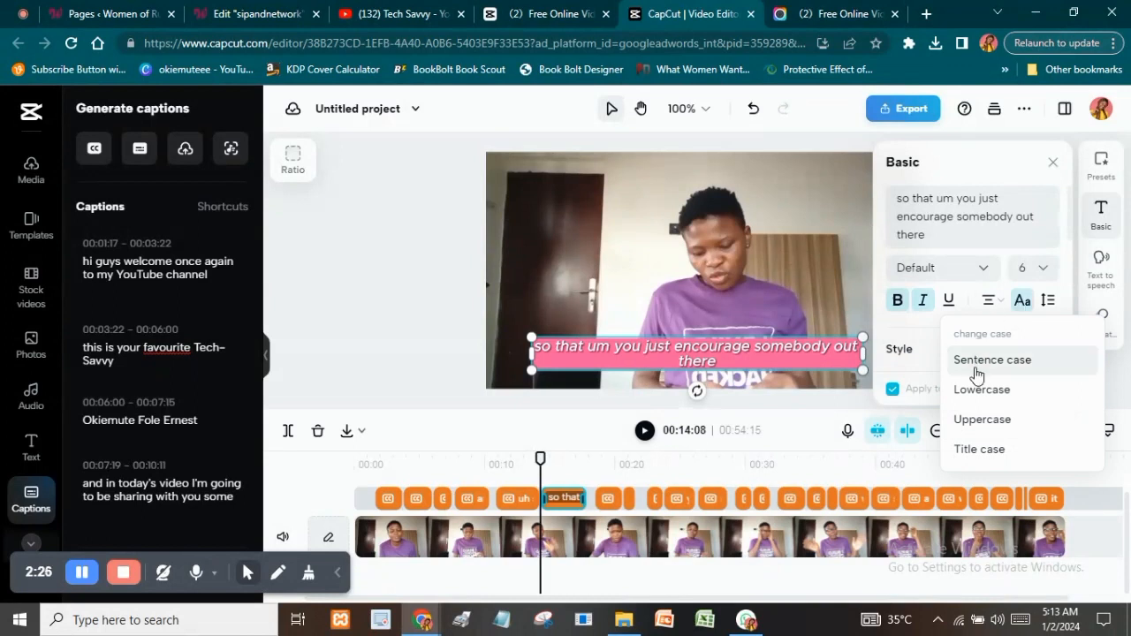
pyautogui.click(981, 419)
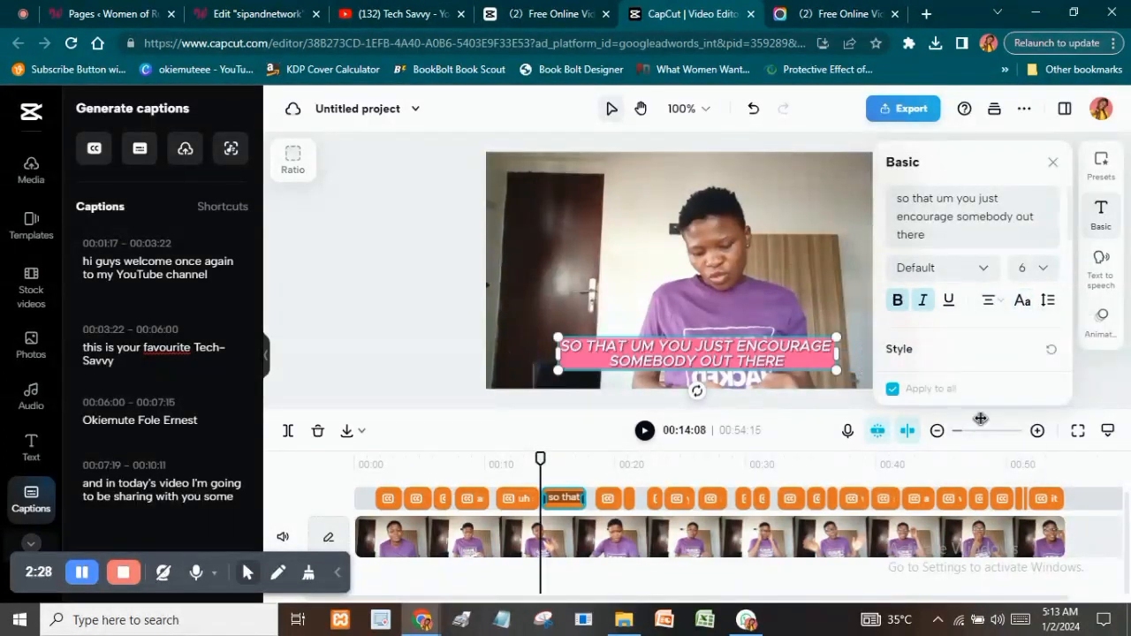
pyautogui.click(1021, 302)
pyautogui.click(1004, 364)
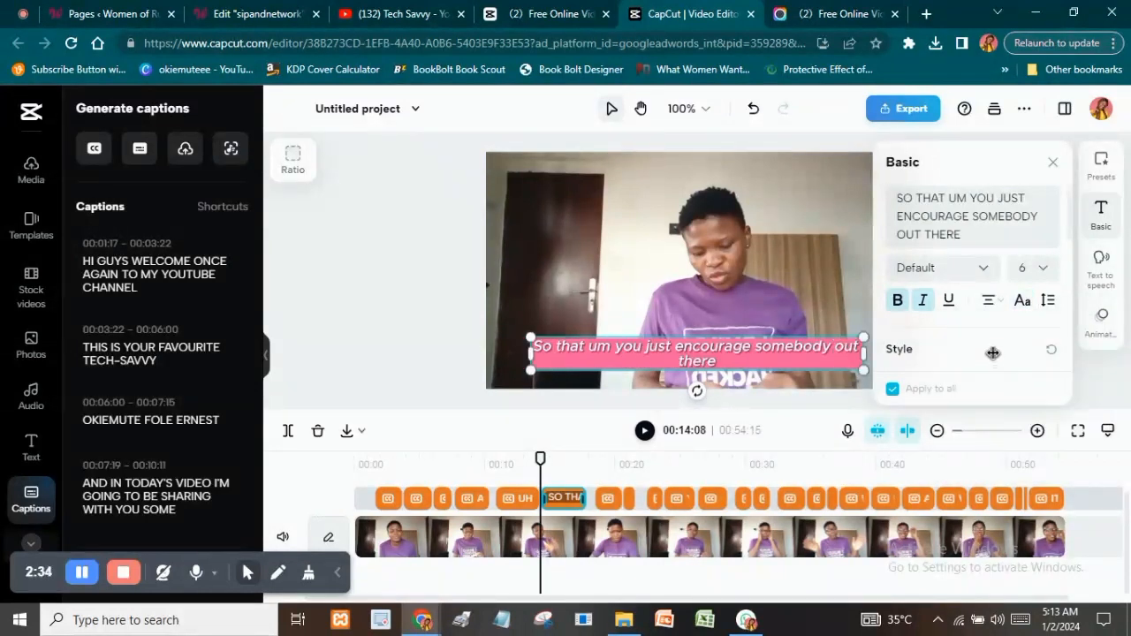
# Remove the pink background colour from the caption text.
pyautogui.scroll(-2, 937, 301)
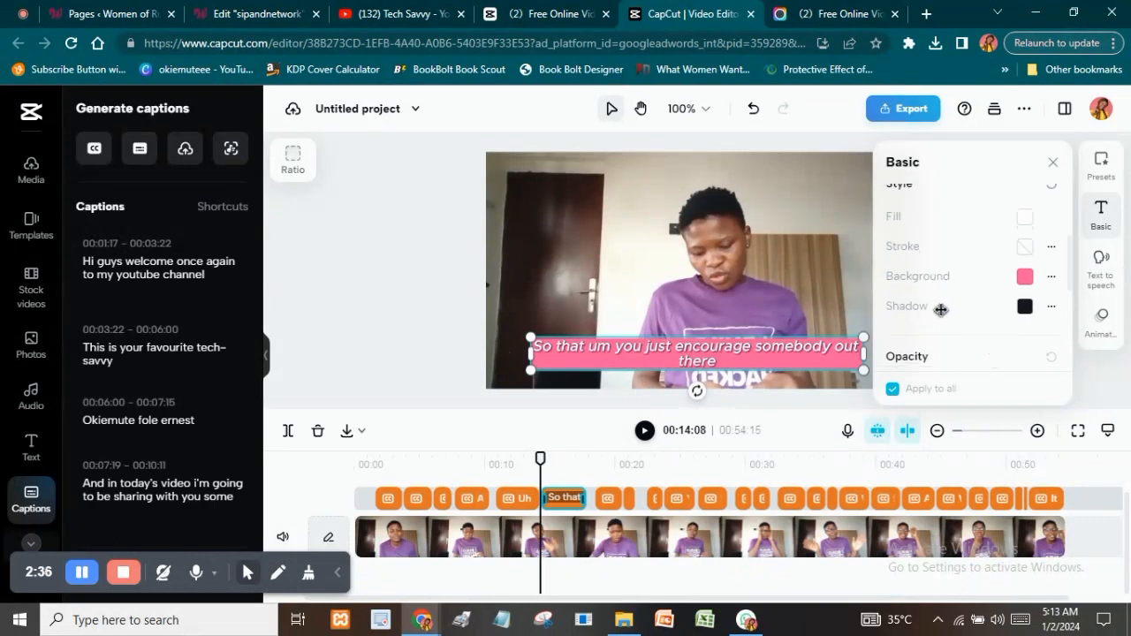
pyautogui.click(1025, 277)
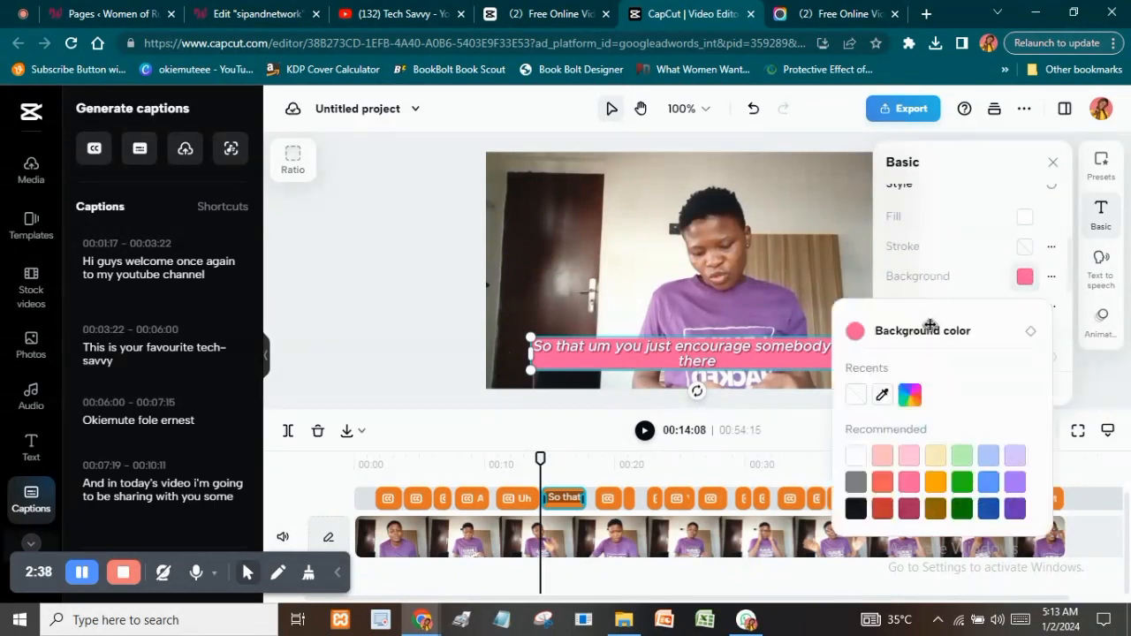
pyautogui.click(864, 404)
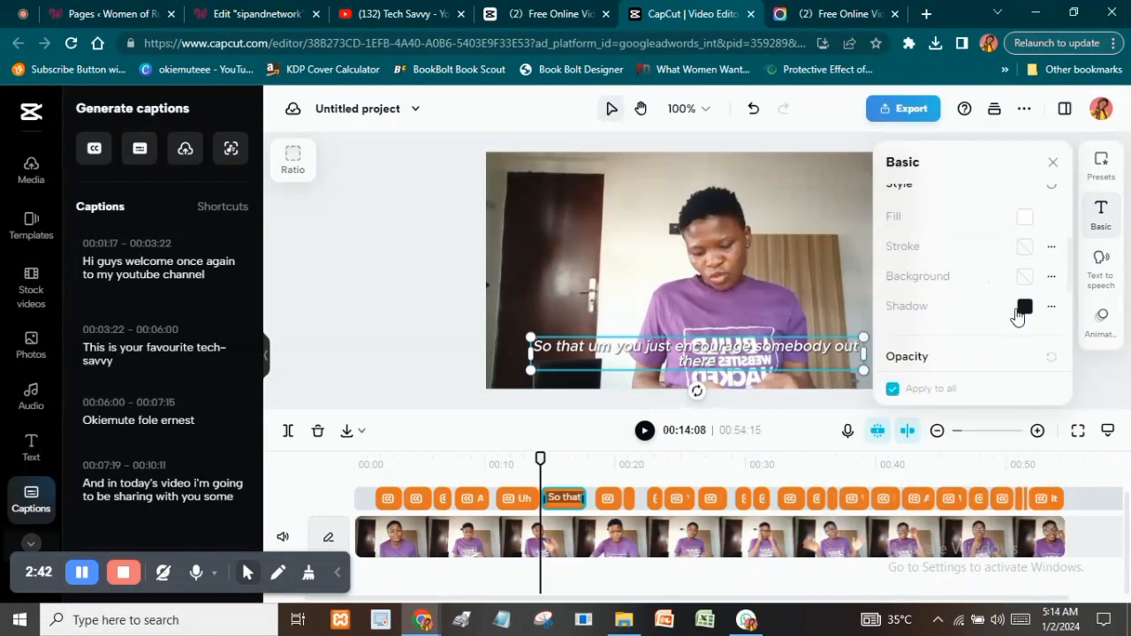
# Browse the caption presets and apply the one with white text on a purple background.
pyautogui.scroll(-2, 983, 308)
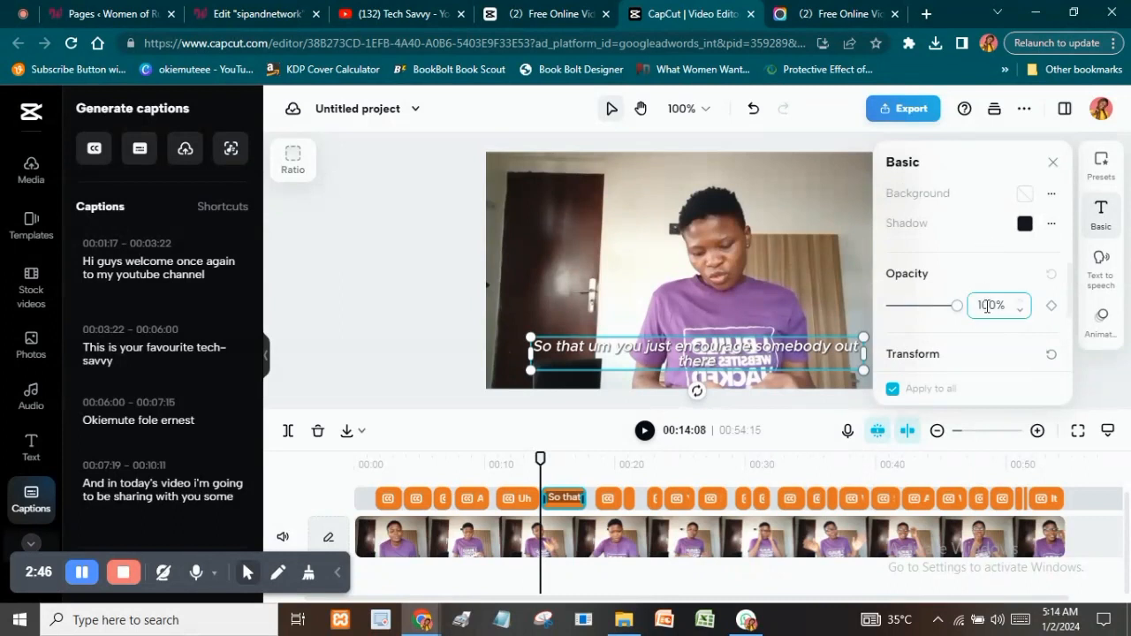
pyautogui.scroll(-3, 983, 305)
pyautogui.click(1107, 170)
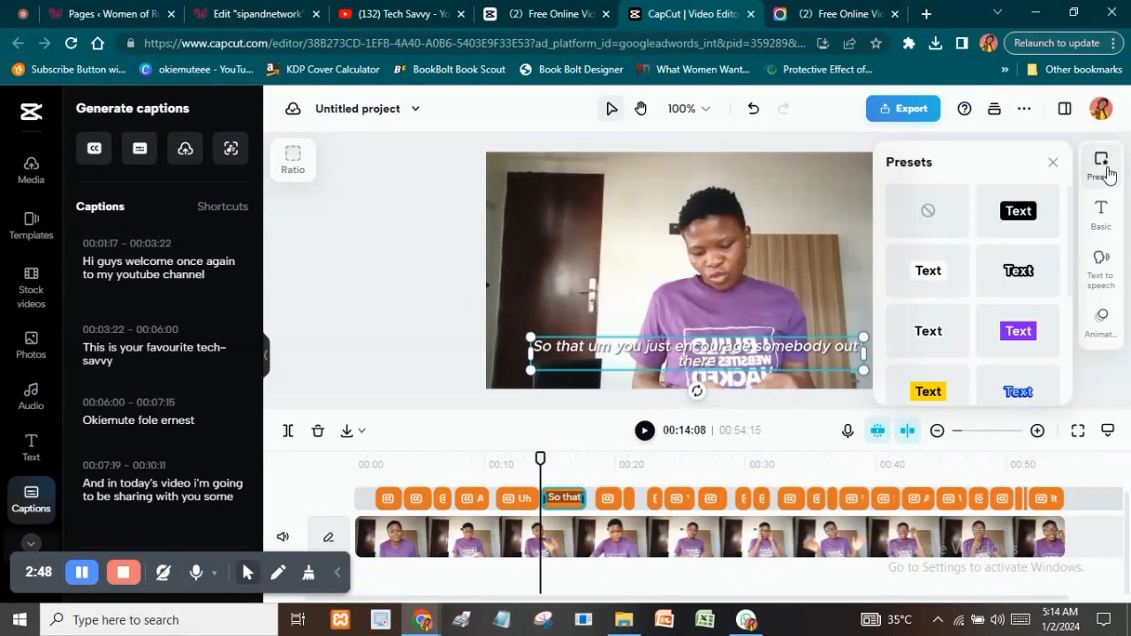
pyautogui.scroll(-2, 972, 300)
pyautogui.scroll(2, 1014, 279)
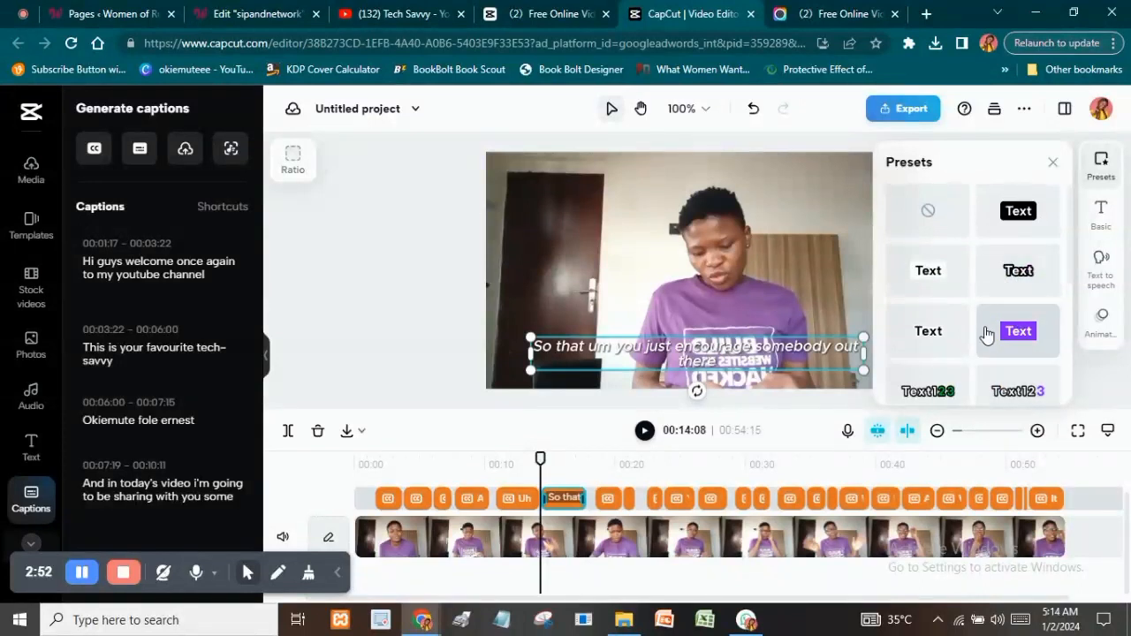
pyautogui.click(1018, 338)
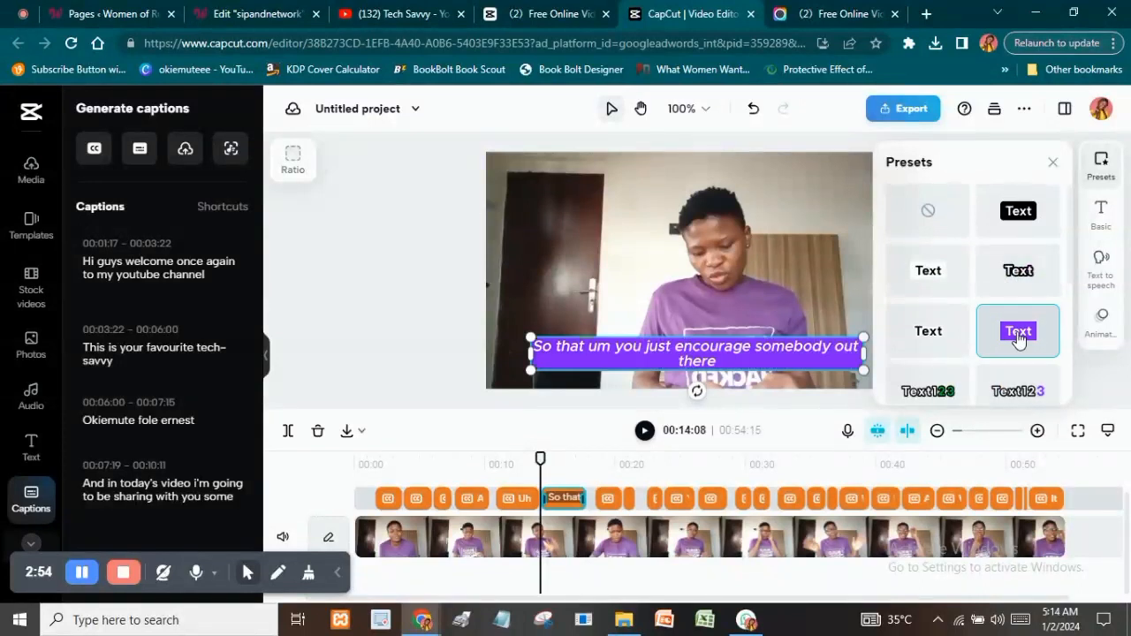
# Apply the preset with green text on a black background and play part of the video to check it.
pyautogui.scroll(-3, 1018, 337)
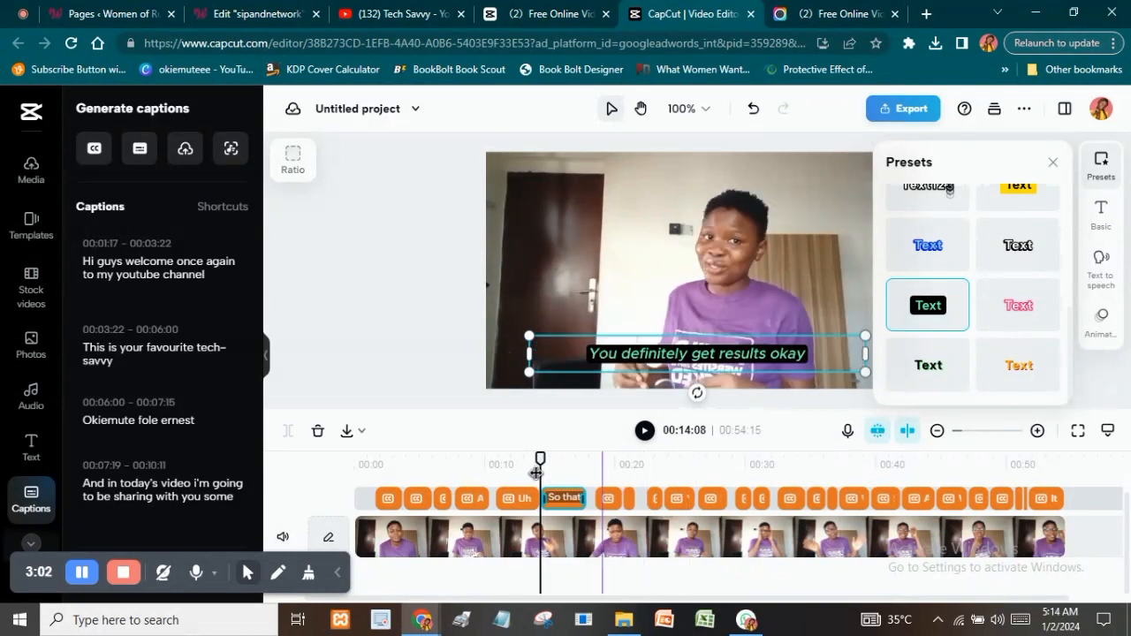
pyautogui.click(645, 431)
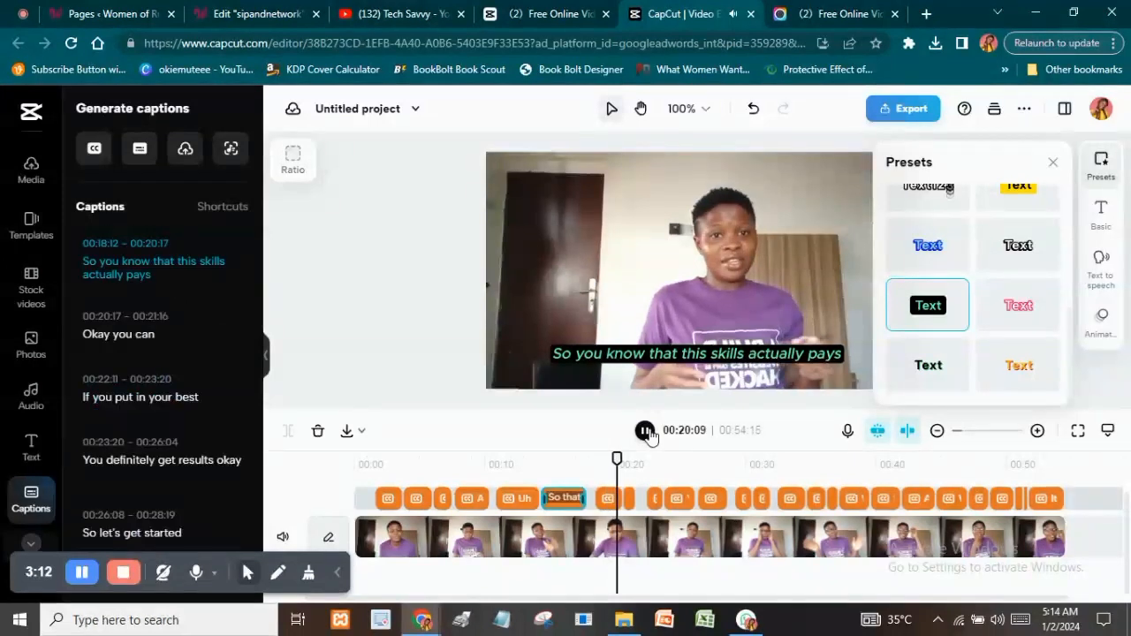
pyautogui.click(646, 431)
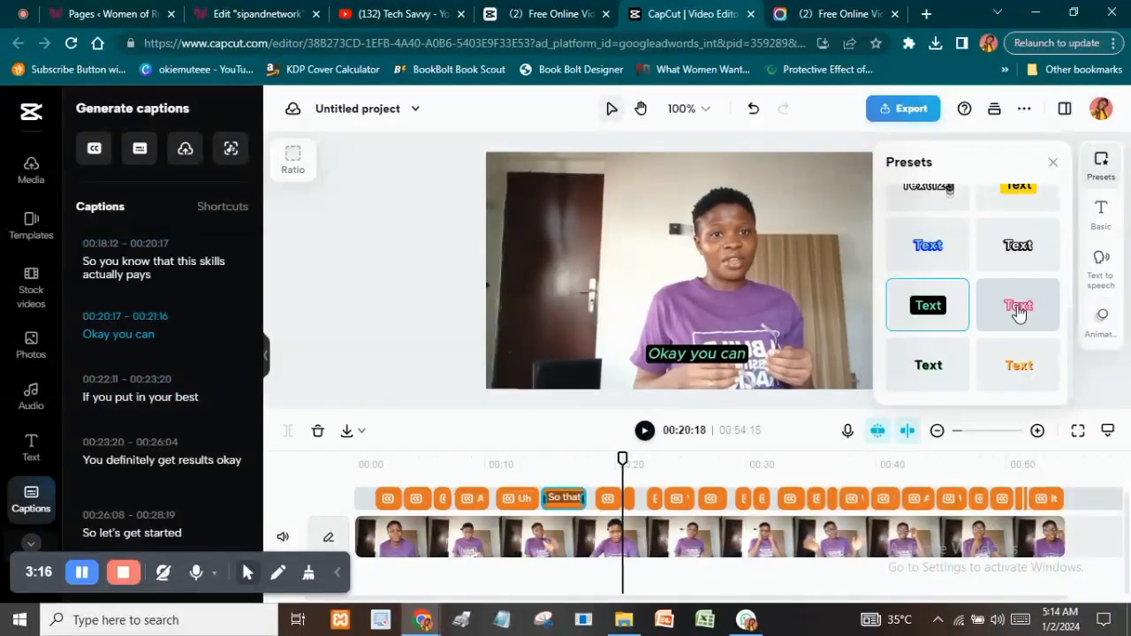
# Clear the current caption preset and apply the Text123 preset whose last digit is purple, stopping the playback after a short preview.
pyautogui.scroll(-3, 932, 312)
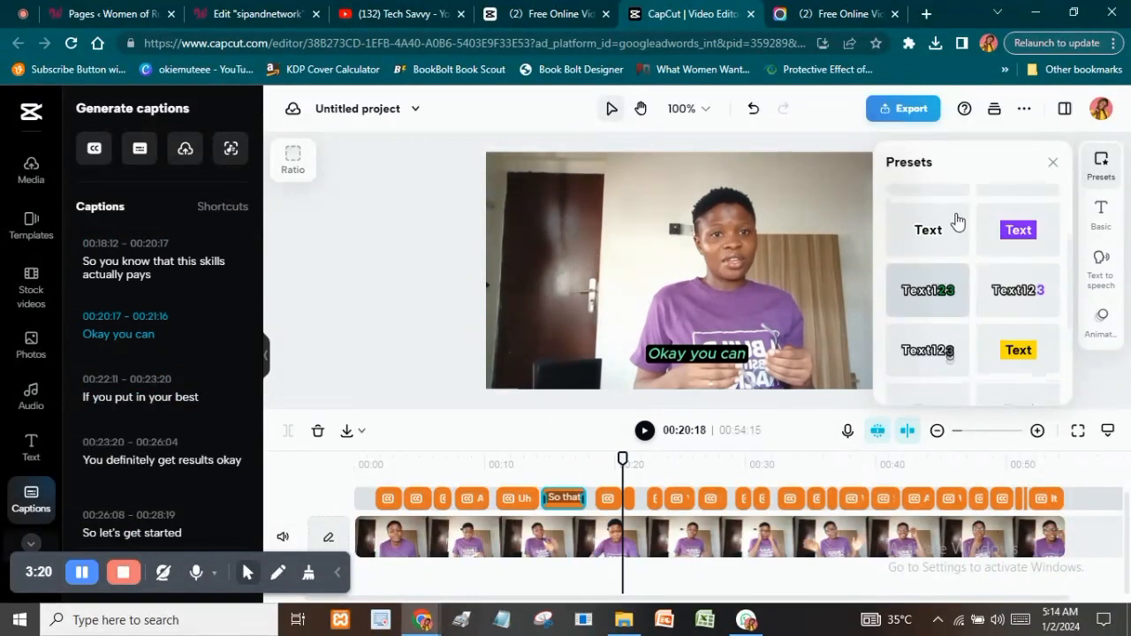
pyautogui.scroll(1, 959, 219)
pyautogui.scroll(-3, 960, 218)
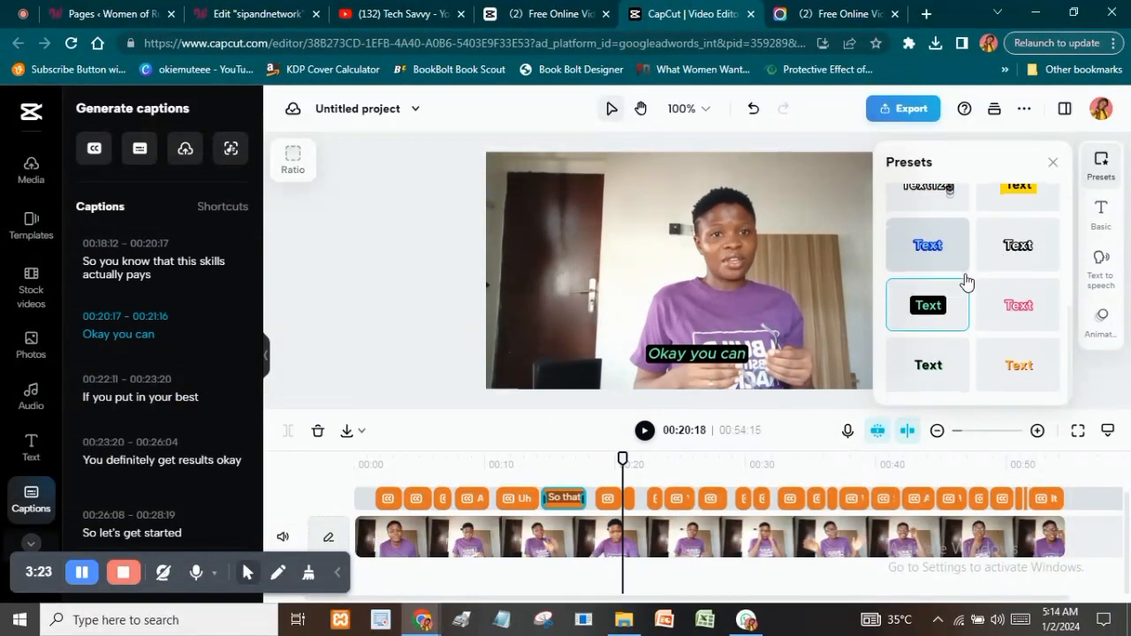
pyautogui.scroll(2, 924, 294)
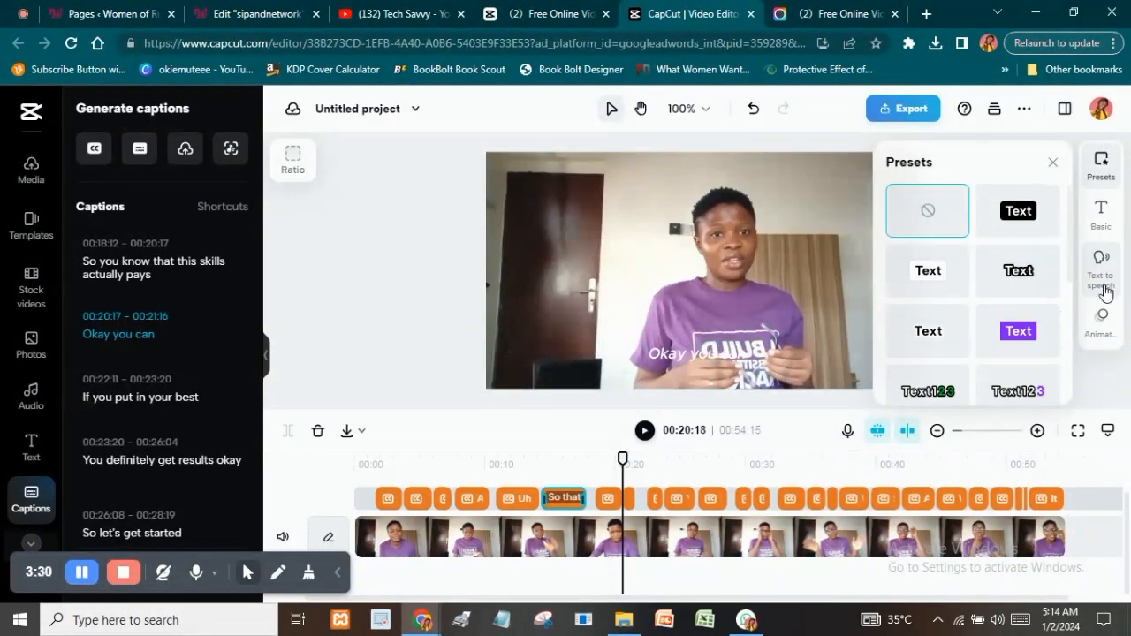
pyautogui.scroll(-1, 917, 344)
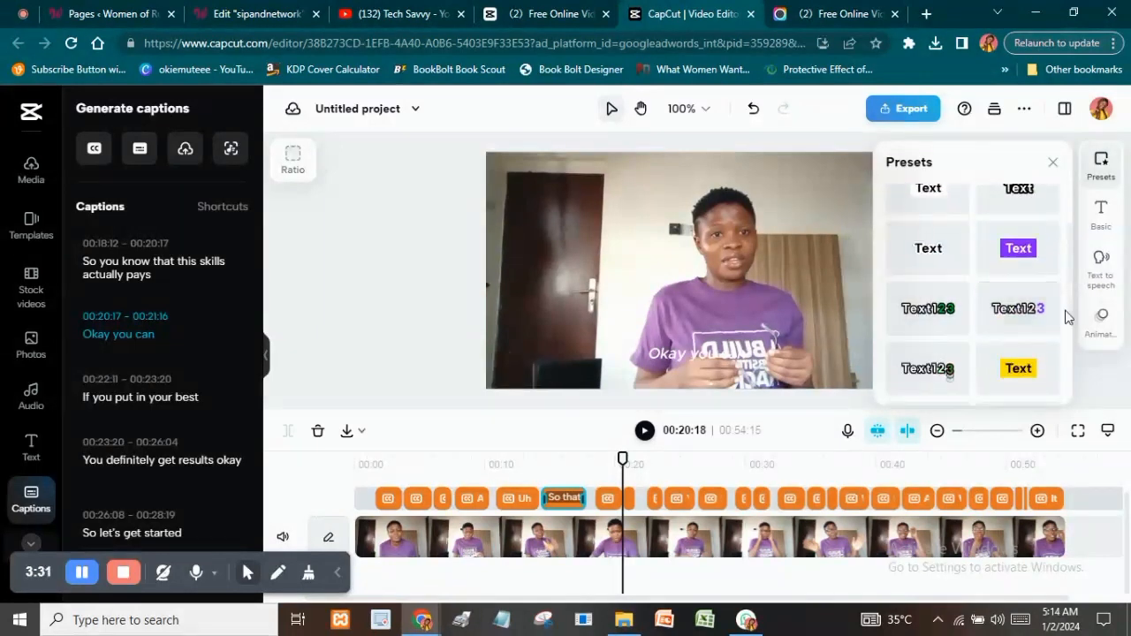
pyautogui.click(1022, 322)
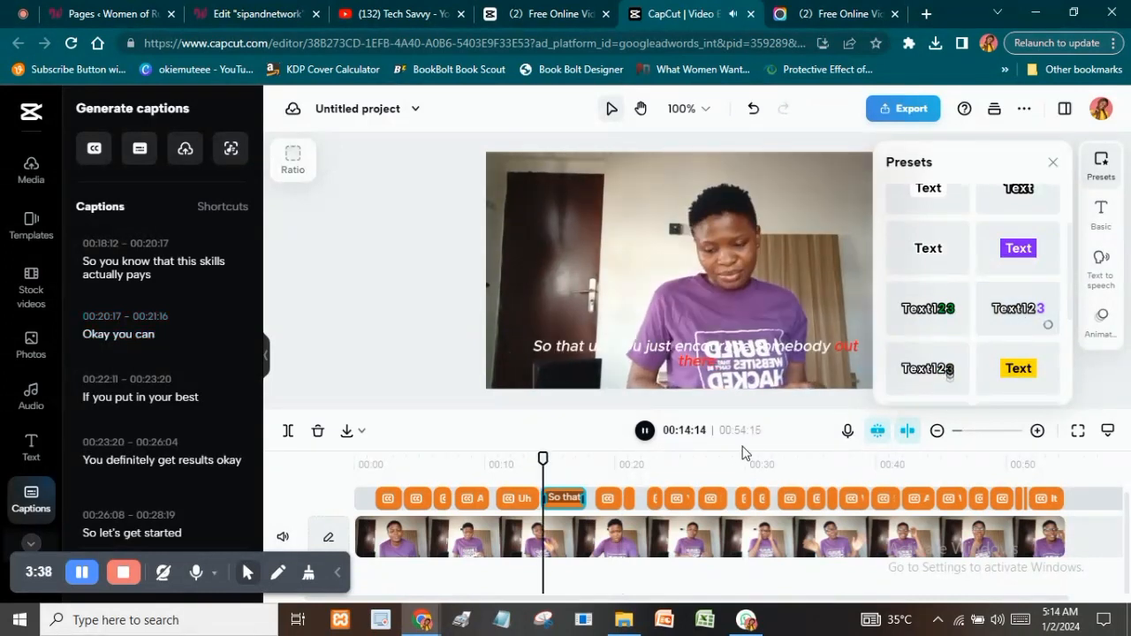
pyautogui.press('space')
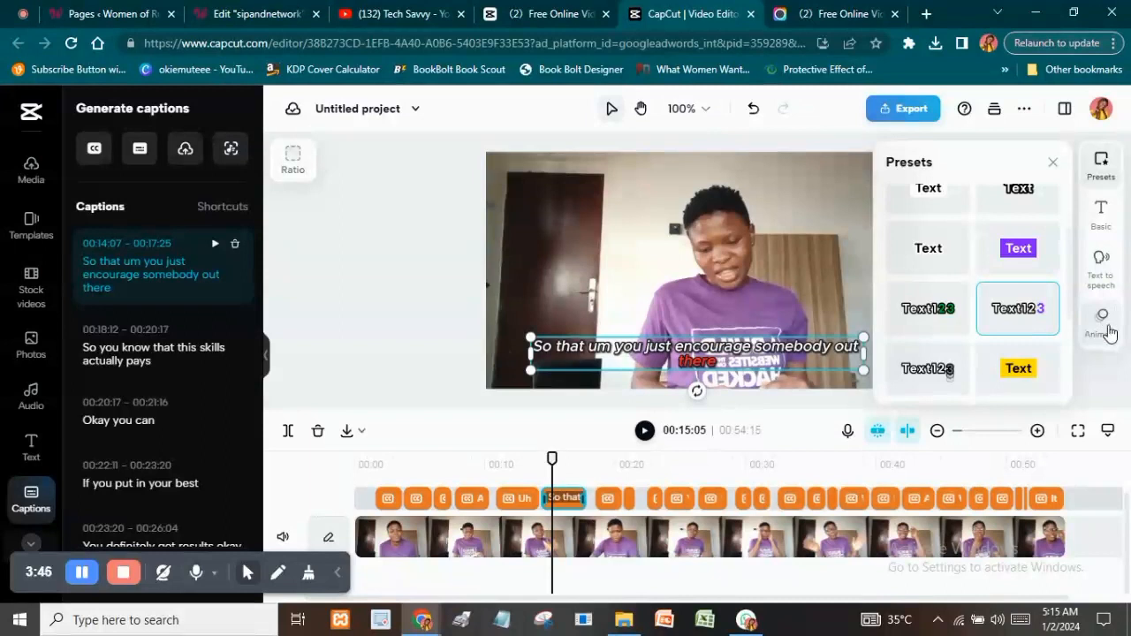
# Apply the Word-by-word caption animation to the captions and play part of the video to check it.
pyautogui.click(1102, 323)
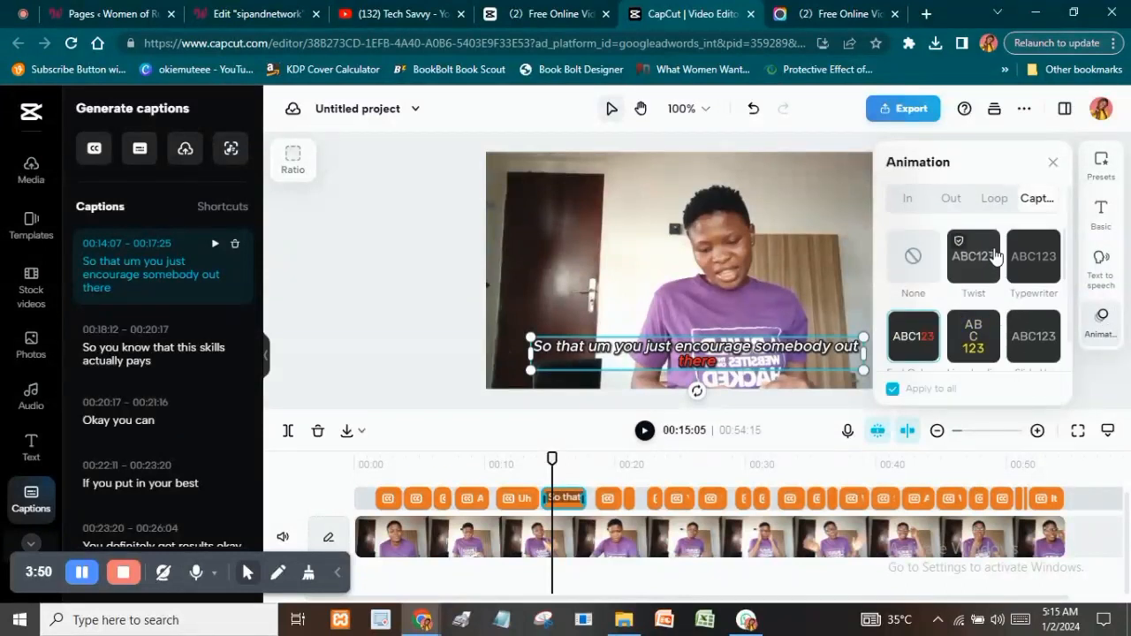
pyautogui.scroll(-3, 990, 265)
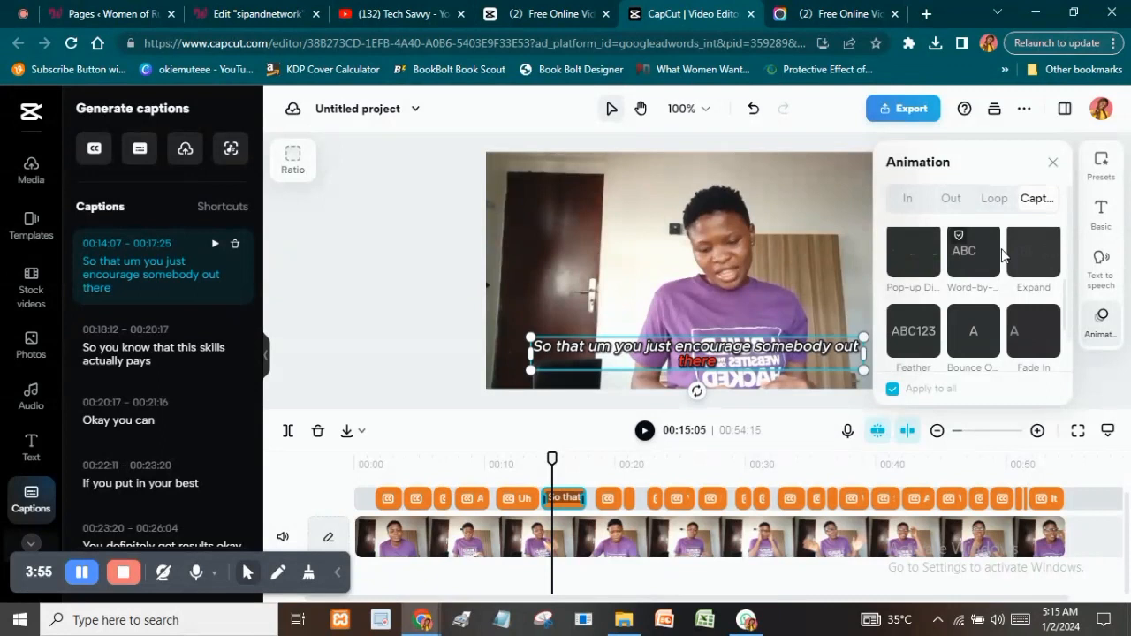
pyautogui.click(970, 261)
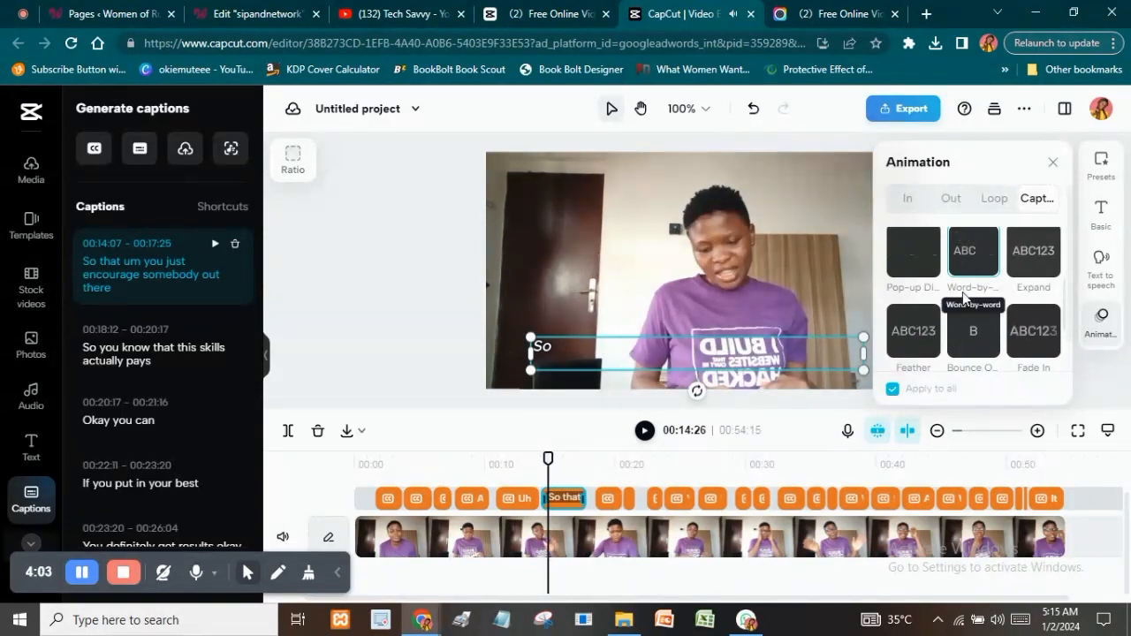
pyautogui.click(644, 431)
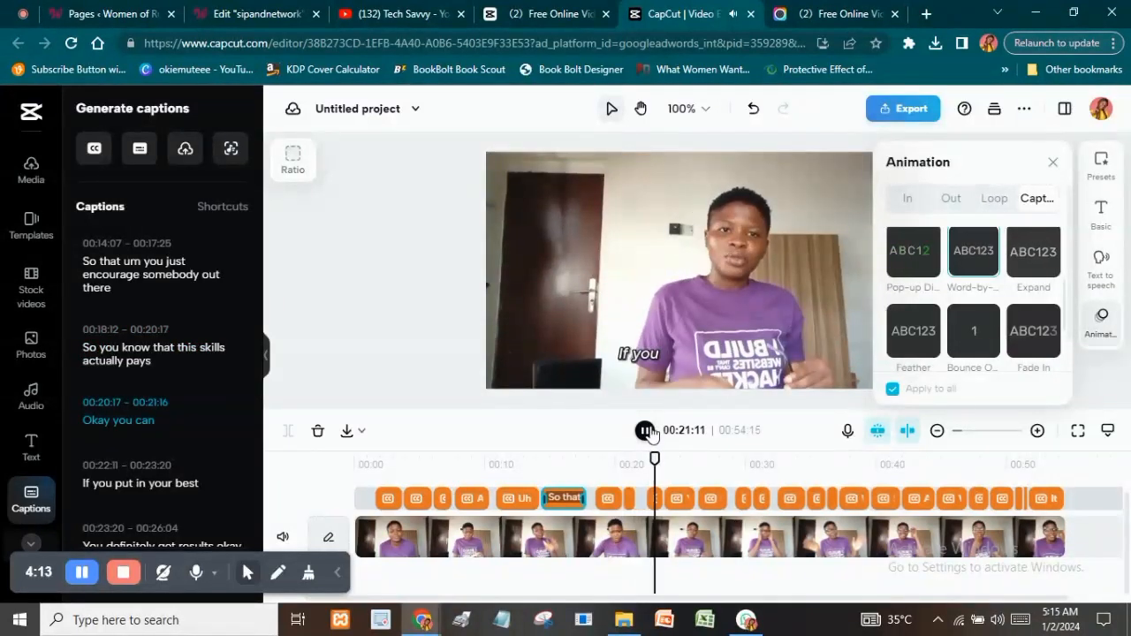
pyautogui.press('space')
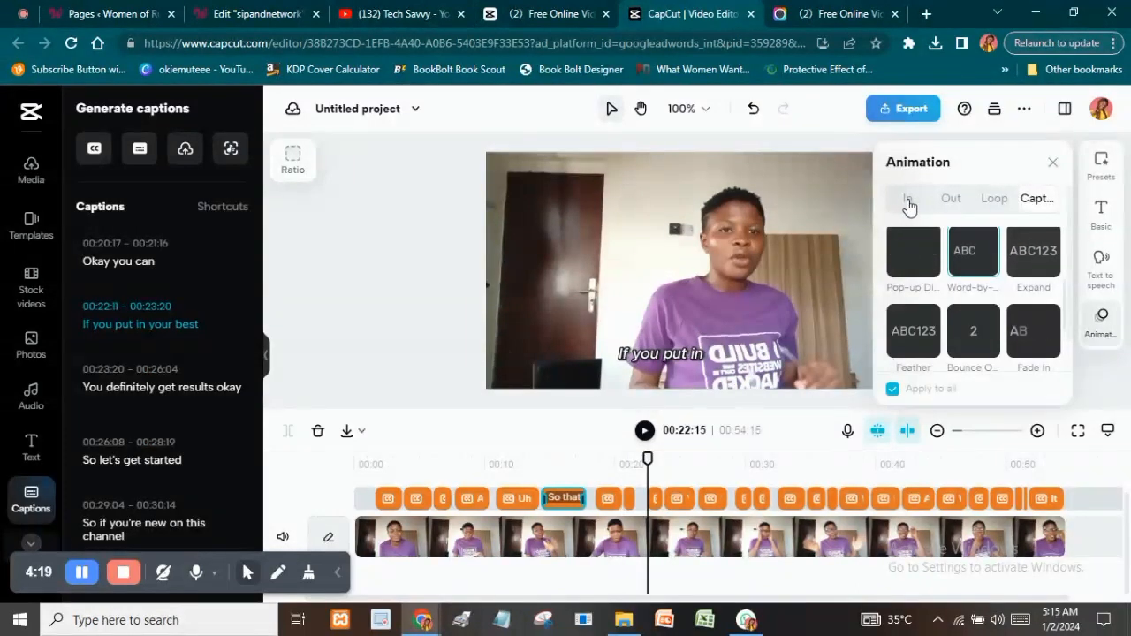
# Browse the In and caption animations, and look through the available caption presets.
pyautogui.click(909, 200)
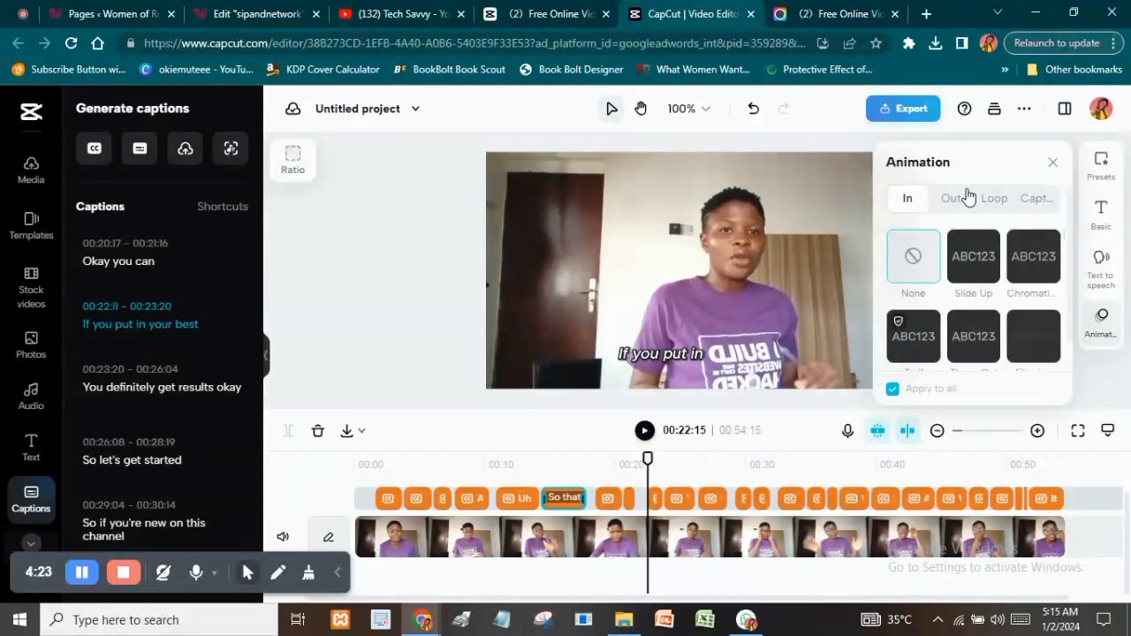
pyautogui.click(1037, 199)
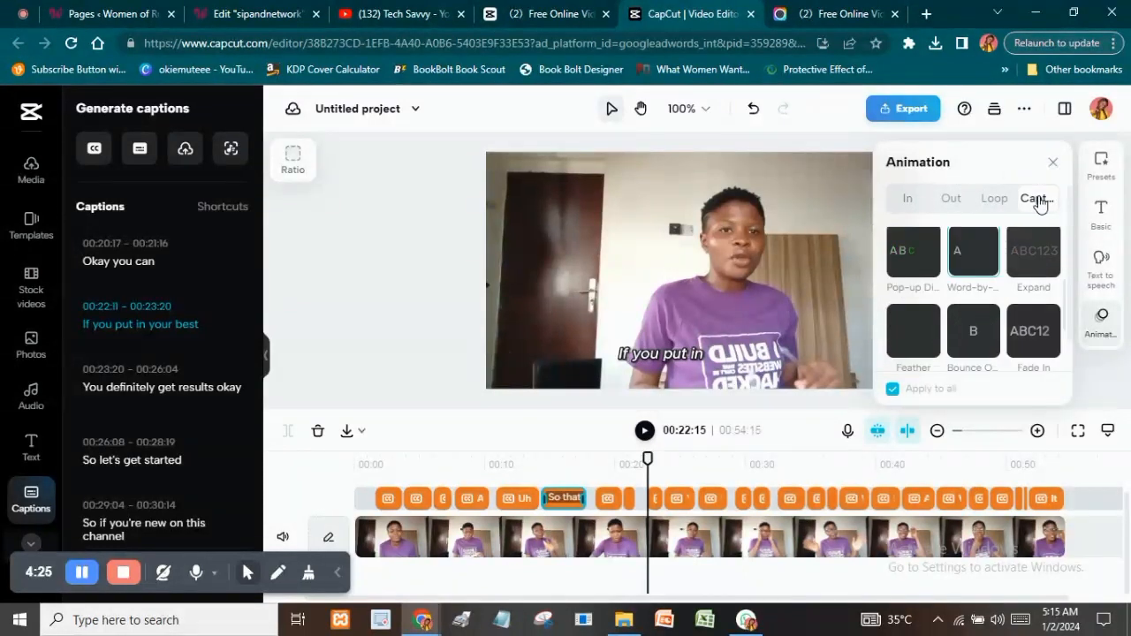
pyautogui.scroll(-3, 968, 266)
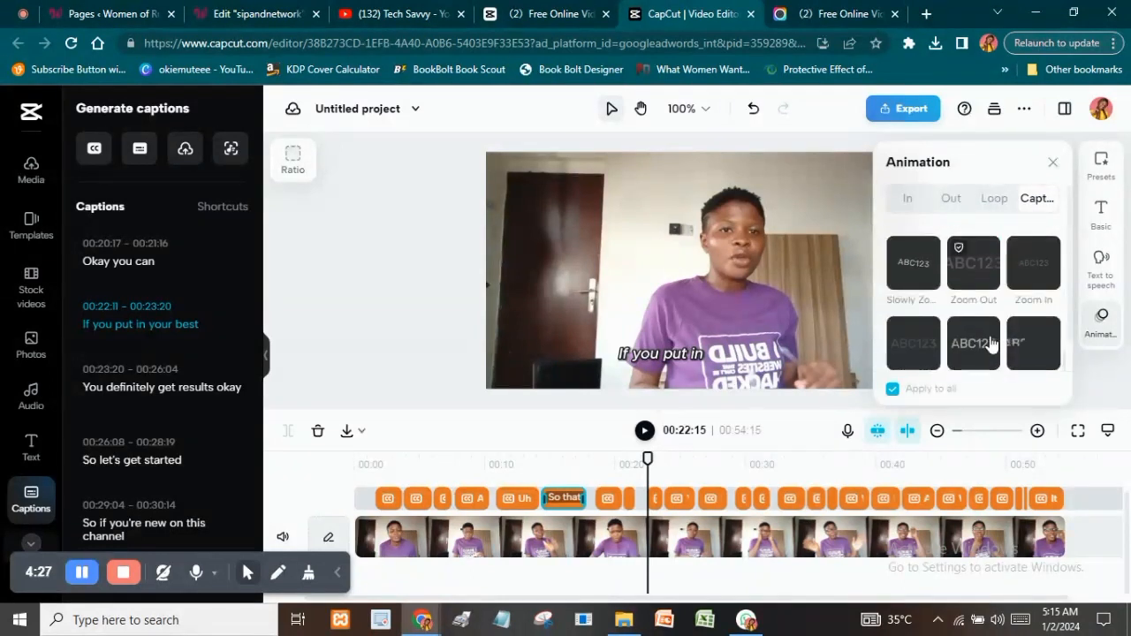
pyautogui.scroll(-1, 990, 344)
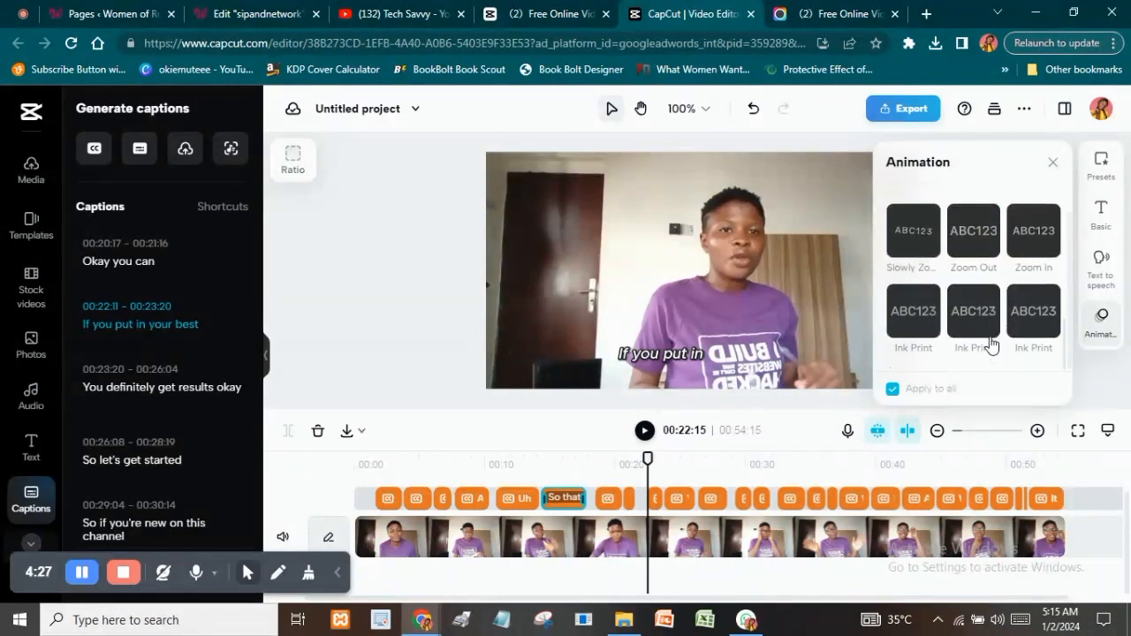
pyautogui.click(1112, 170)
pyautogui.scroll(-1, 1012, 275)
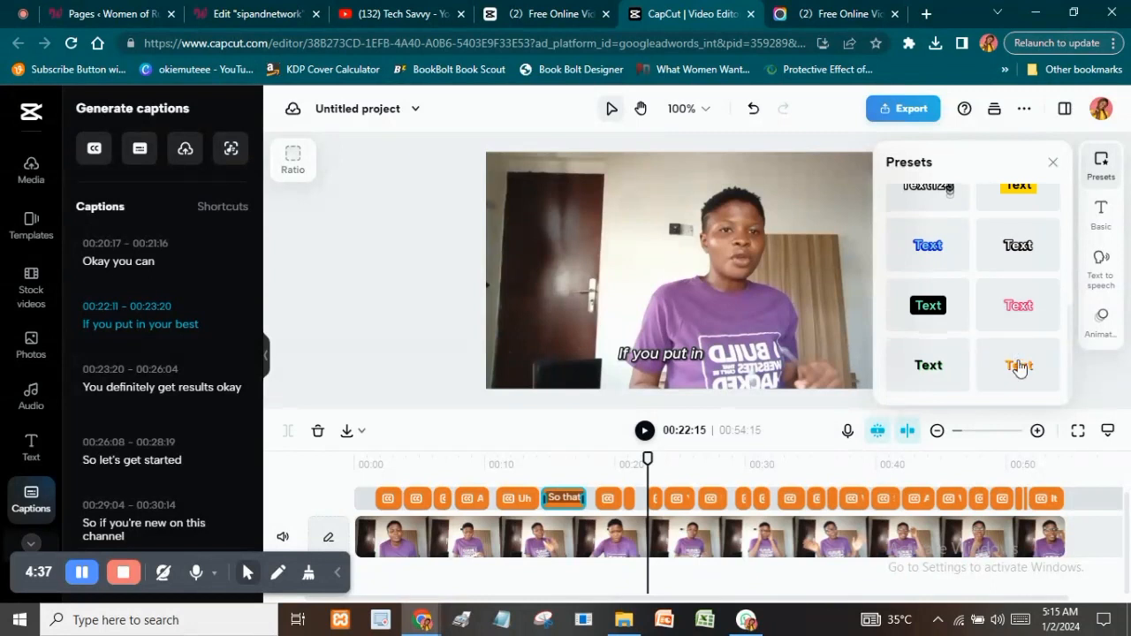
pyautogui.scroll(2, 1001, 336)
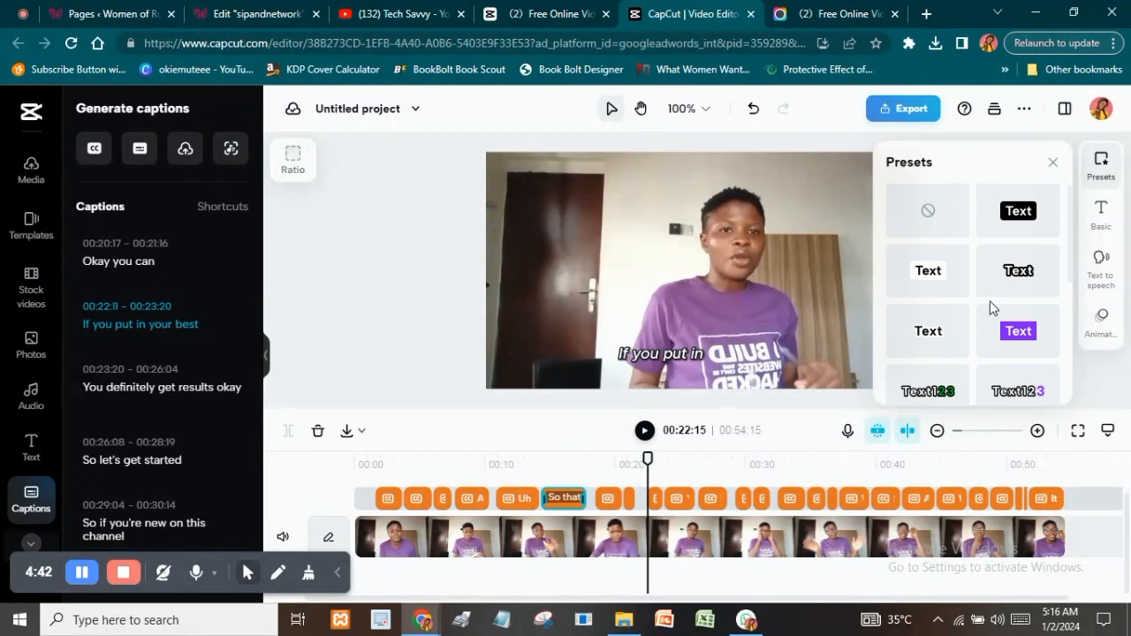
pyautogui.scroll(-1, 992, 305)
pyautogui.scroll(-3, 992, 305)
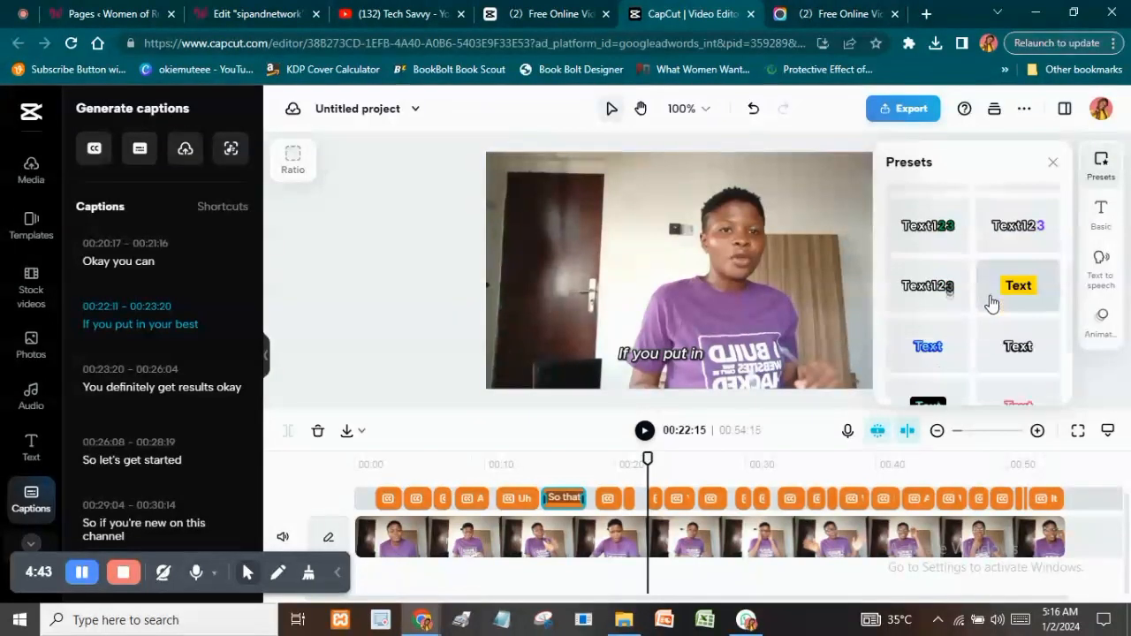
pyautogui.scroll(3, 992, 304)
pyautogui.scroll(-3, 992, 303)
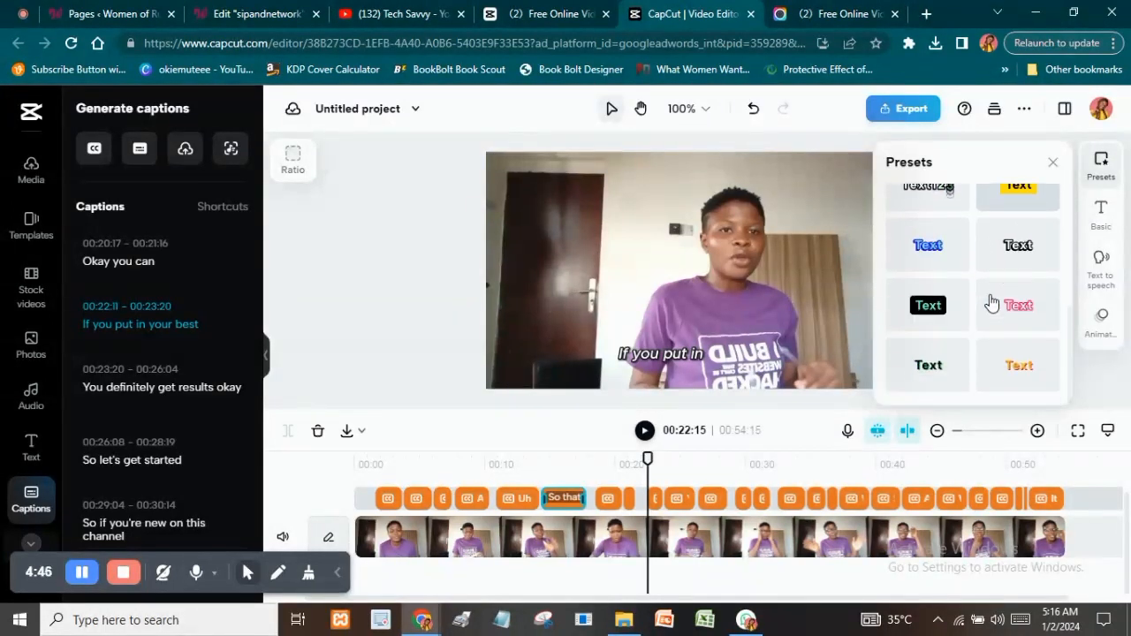
pyautogui.scroll(3, 992, 303)
pyautogui.scroll(-2, 992, 302)
pyautogui.scroll(2, 991, 302)
# Try to change the caption font to Roboto-BlkCn and Rubik Mono One-Regular, and deselect the caption.
pyautogui.click(1111, 215)
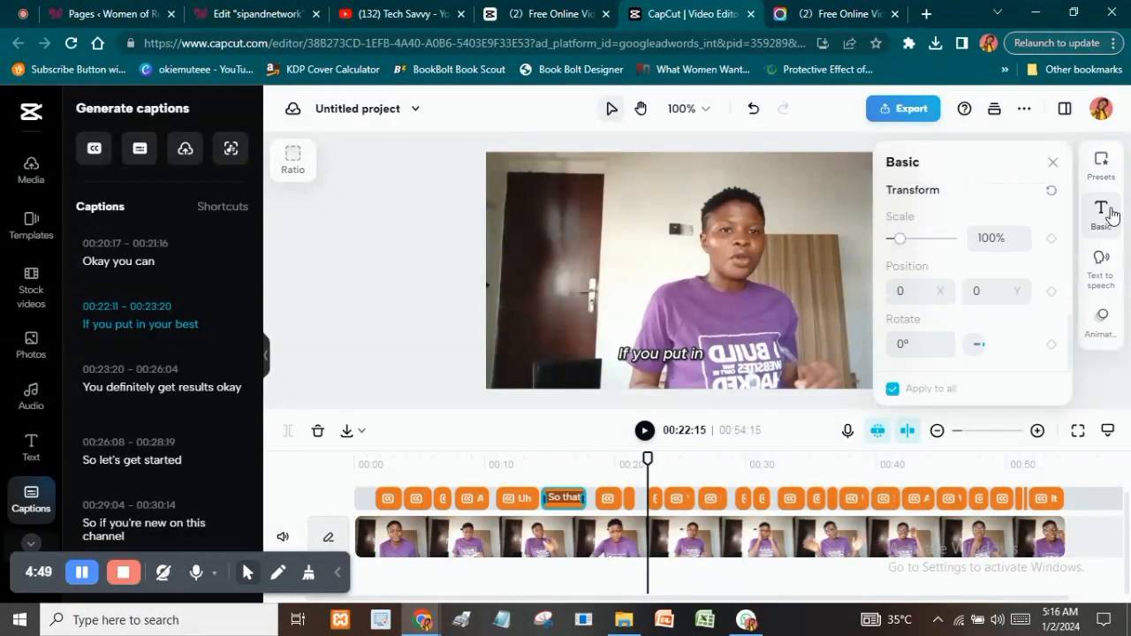
pyautogui.click(923, 294)
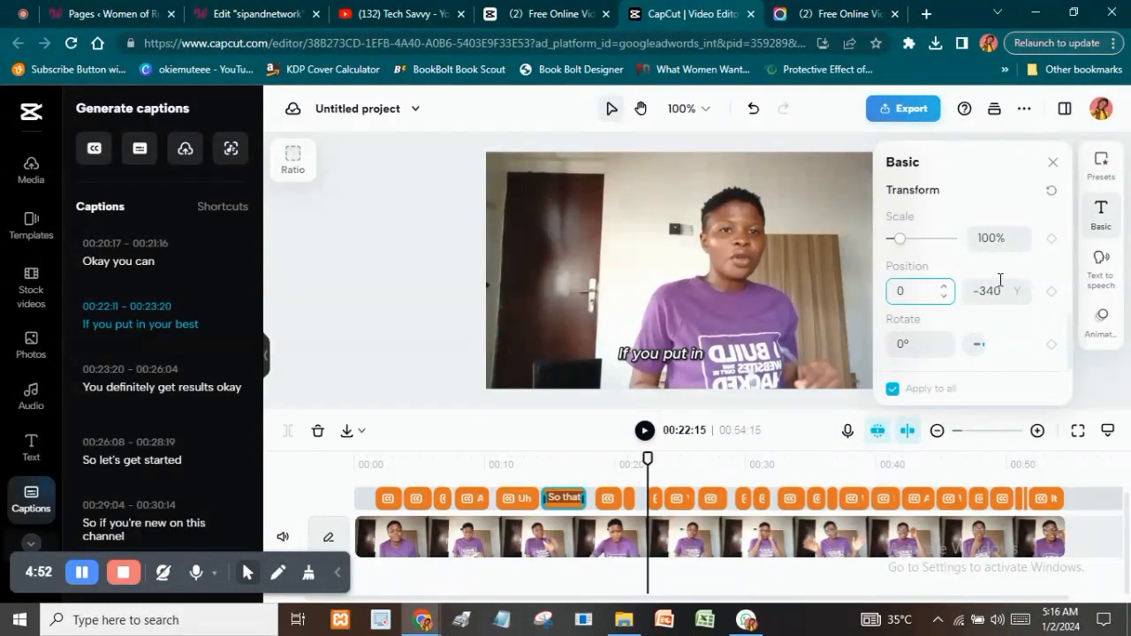
pyautogui.scroll(5, 1012, 279)
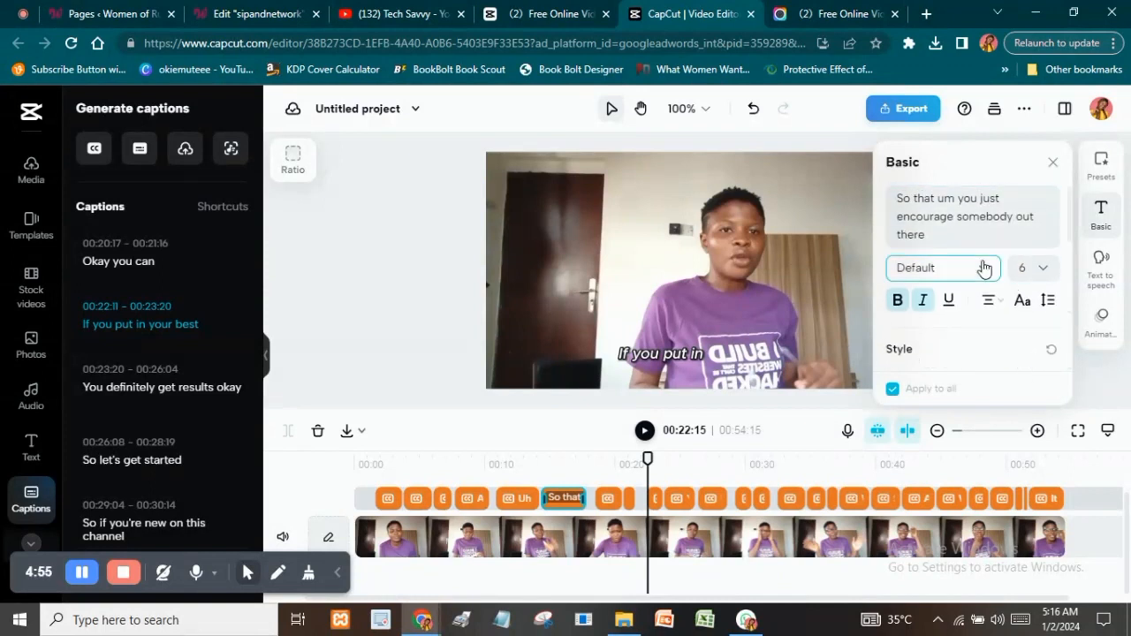
pyautogui.click(984, 268)
pyautogui.click(977, 362)
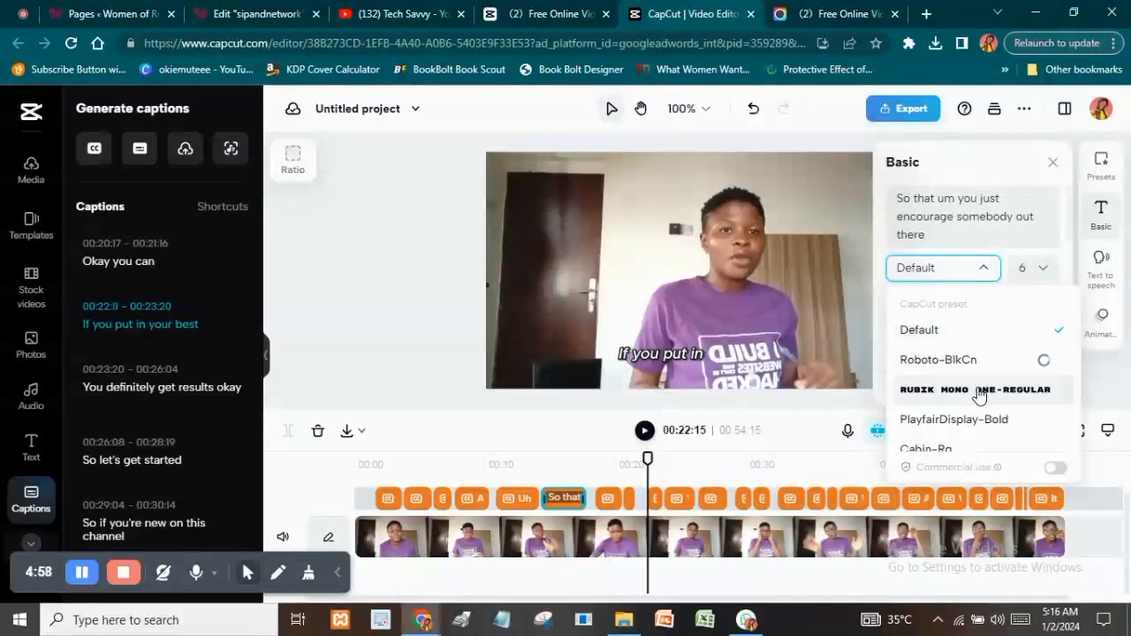
pyautogui.click(973, 390)
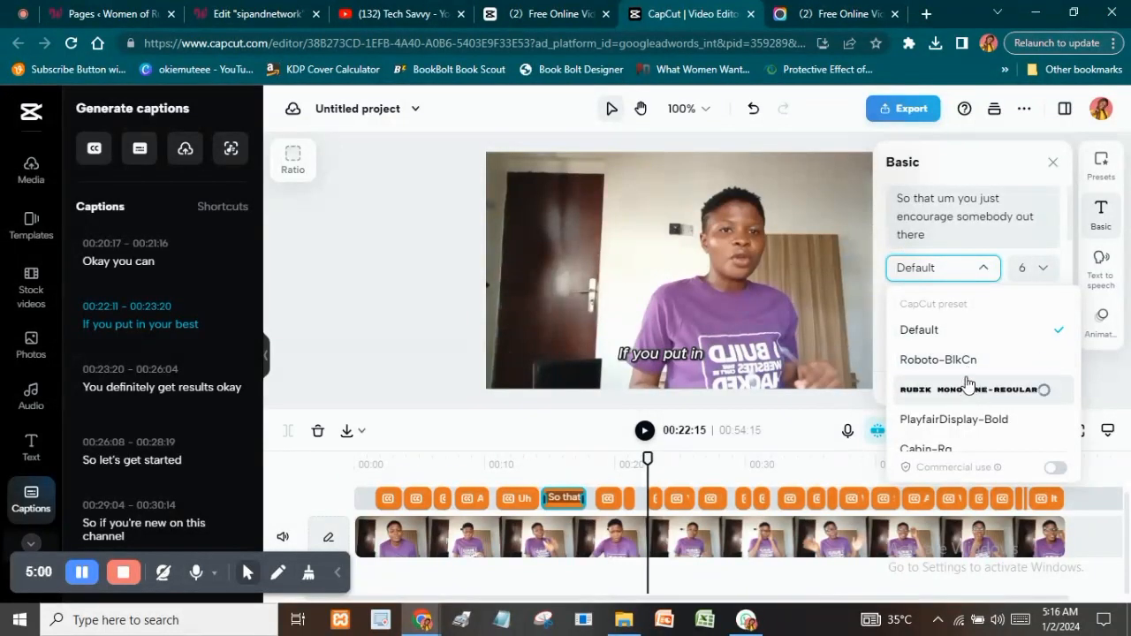
pyautogui.click(988, 270)
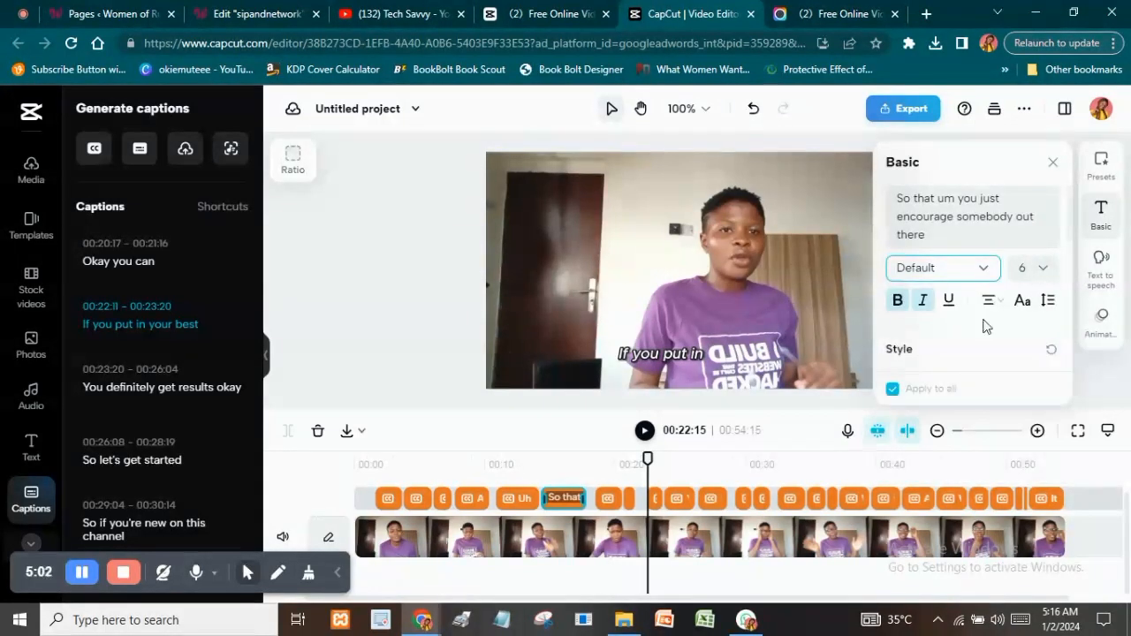
pyautogui.scroll(-1, 976, 318)
pyautogui.scroll(-4, 977, 318)
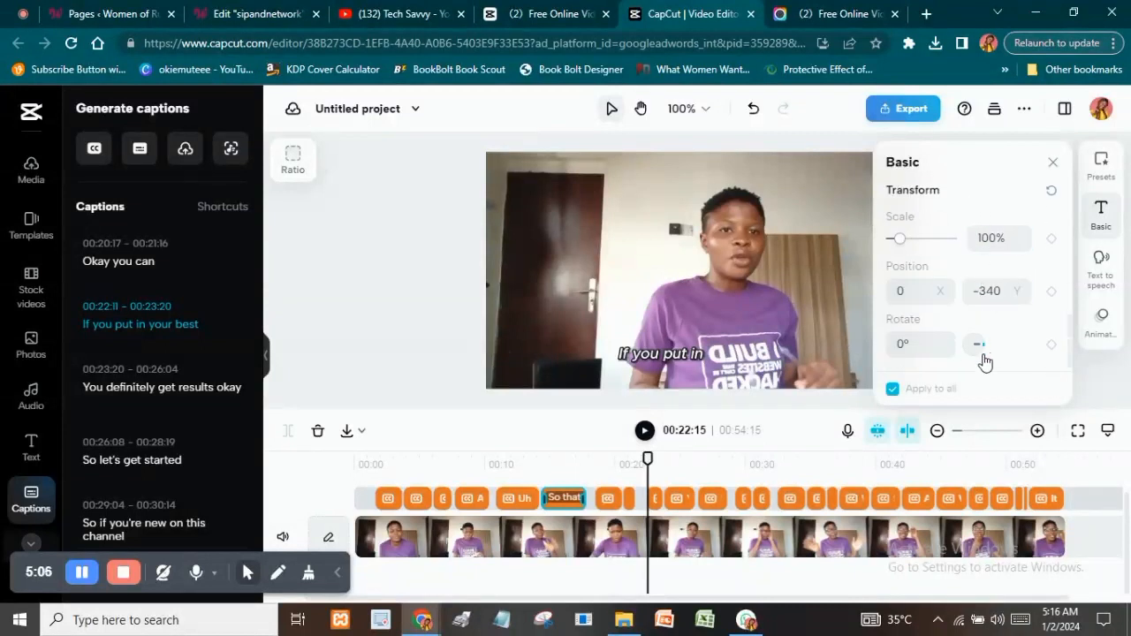
pyautogui.click(1091, 366)
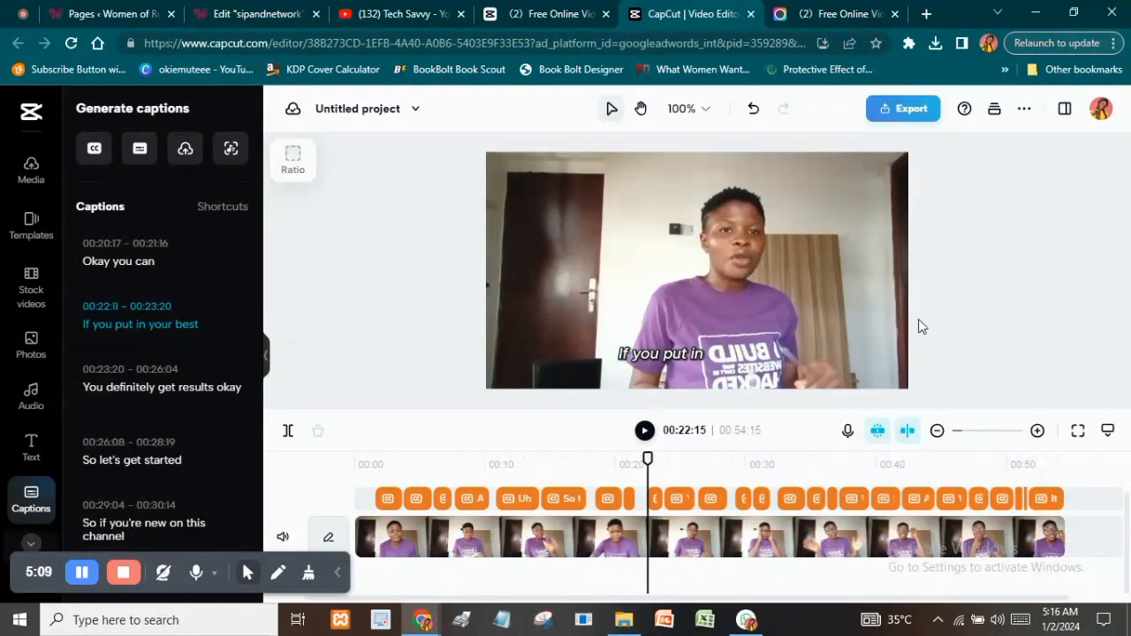
# Set the video clip's volume to 11.2 dB, play a short part, and review its fade and noise reduction settings.
pyautogui.click(473, 539)
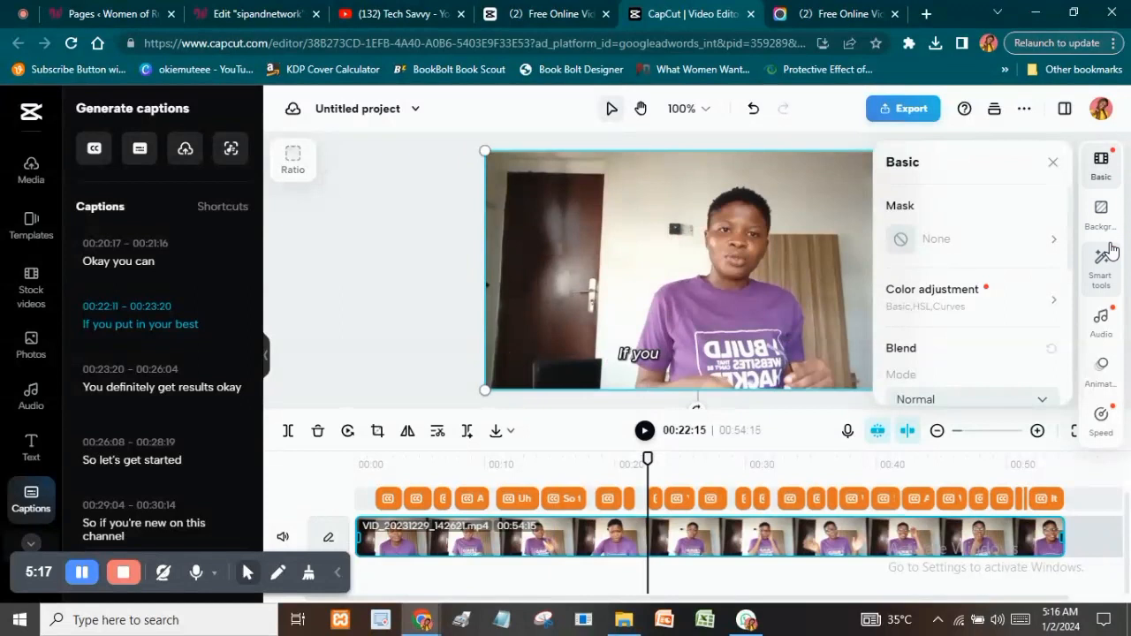
pyautogui.click(1103, 326)
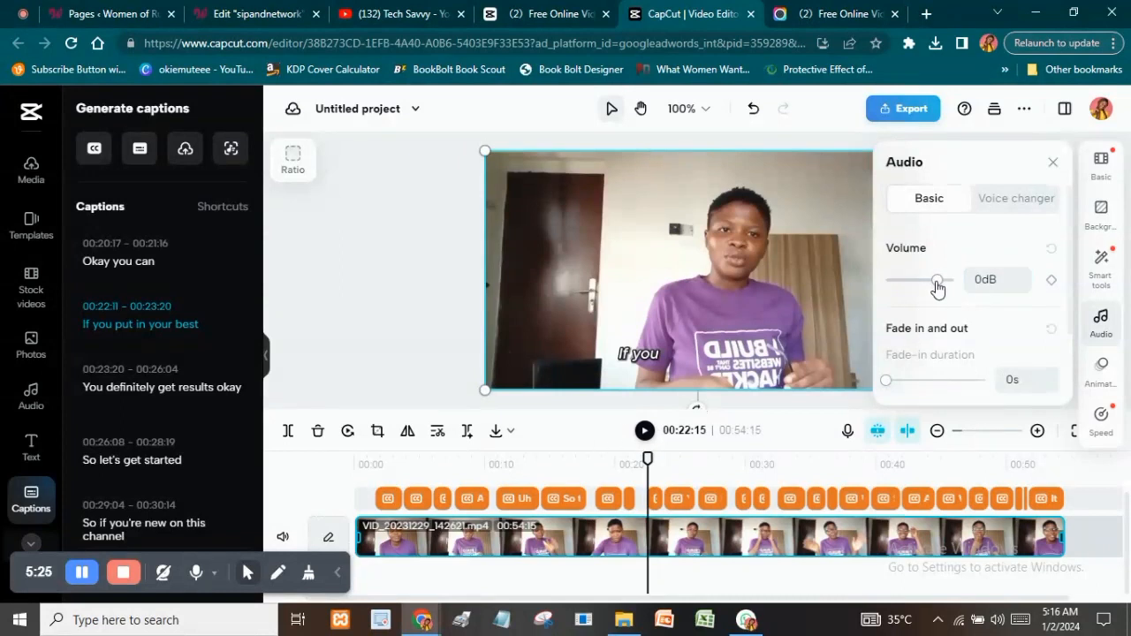
pyautogui.moveTo(937, 280)
pyautogui.mouseDown()
pyautogui.moveTo(902, 284)
pyautogui.moveTo(929, 280)
pyautogui.mouseUp()
pyautogui.scroll(-2, 950, 247)
pyautogui.scroll(2, 955, 258)
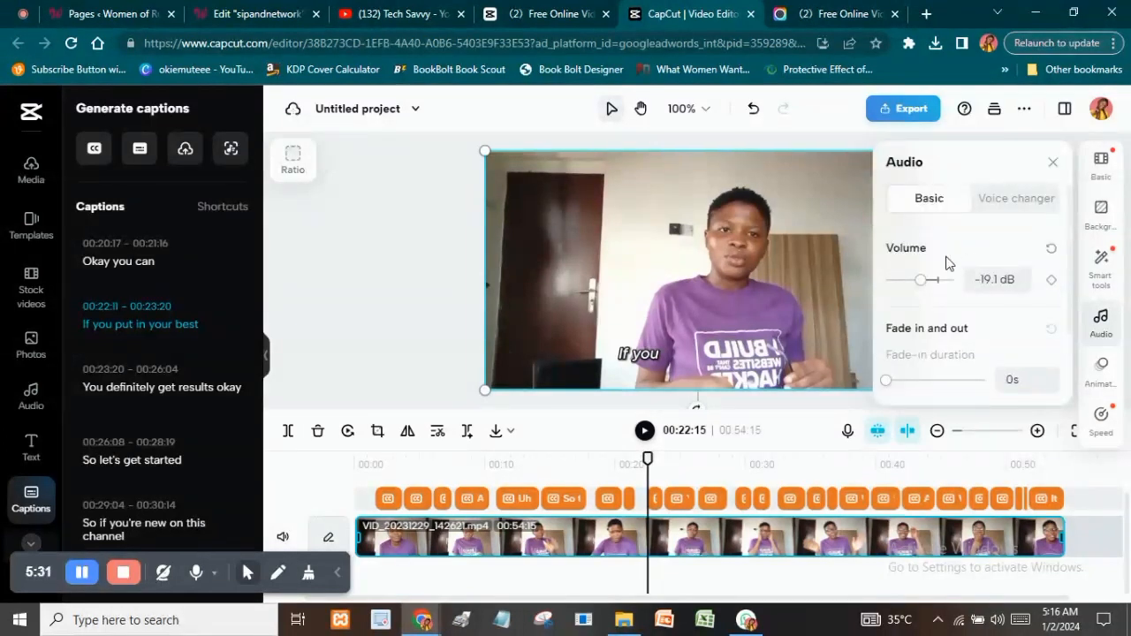
pyautogui.moveTo(924, 283); pyautogui.dragTo(947, 283)
pyautogui.click(646, 431)
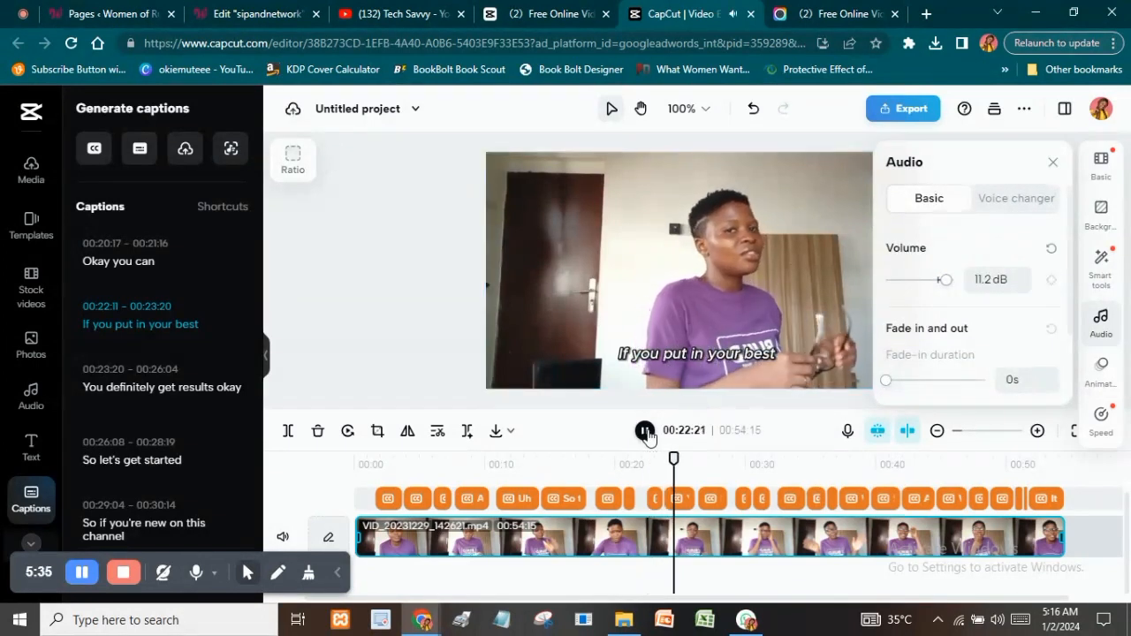
pyautogui.click(806, 360)
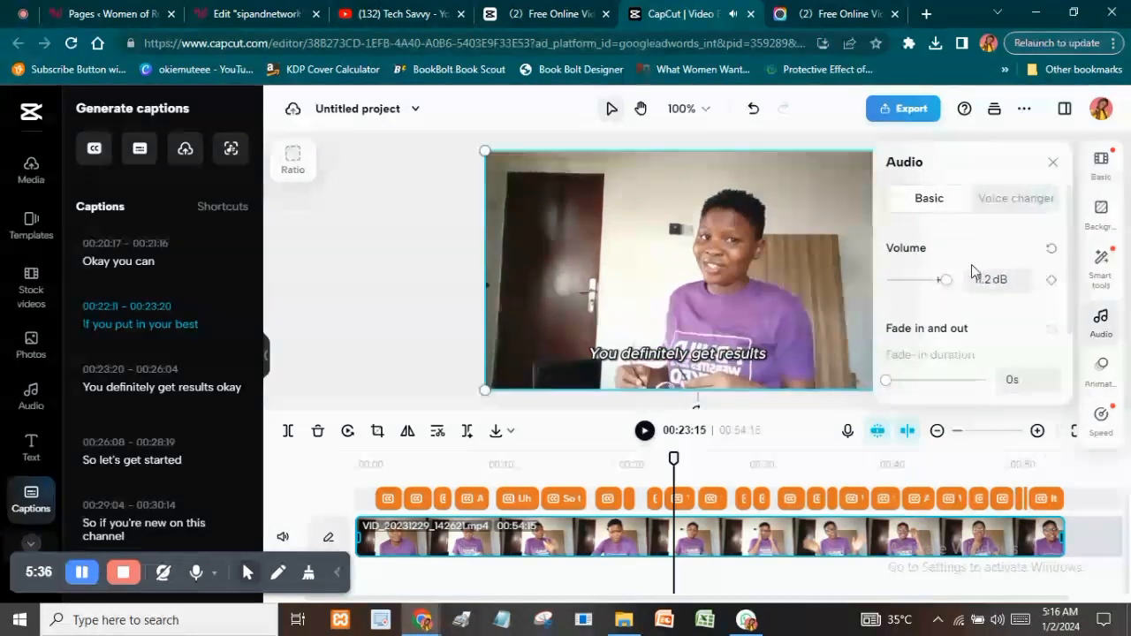
pyautogui.click(971, 275)
pyautogui.scroll(-2, 971, 275)
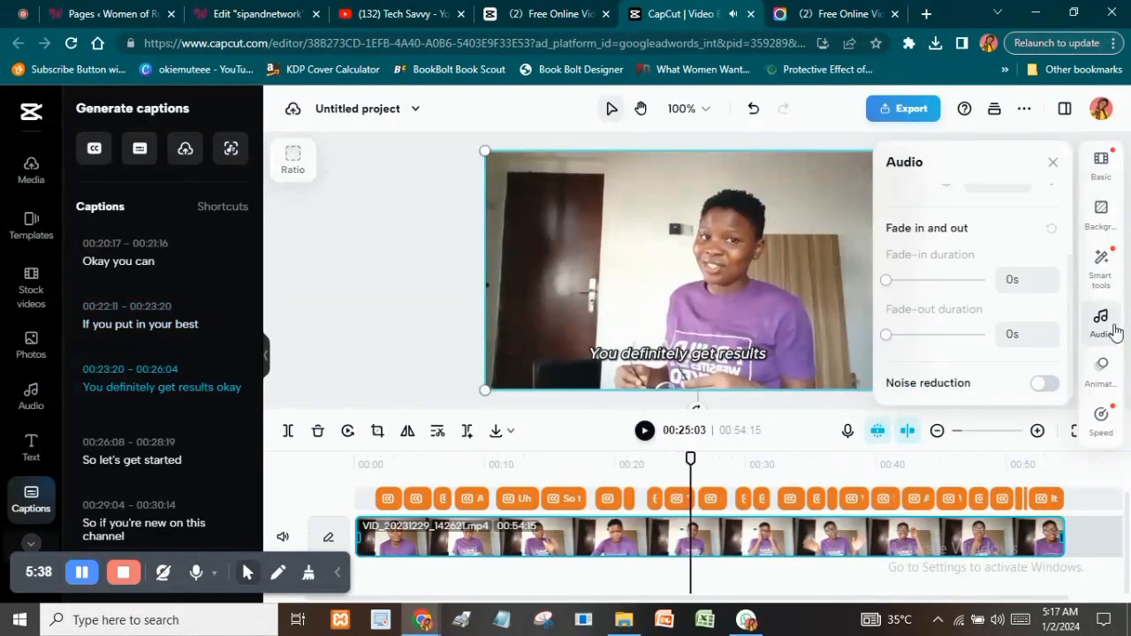
pyautogui.scroll(1, 955, 246)
pyautogui.scroll(2, 953, 246)
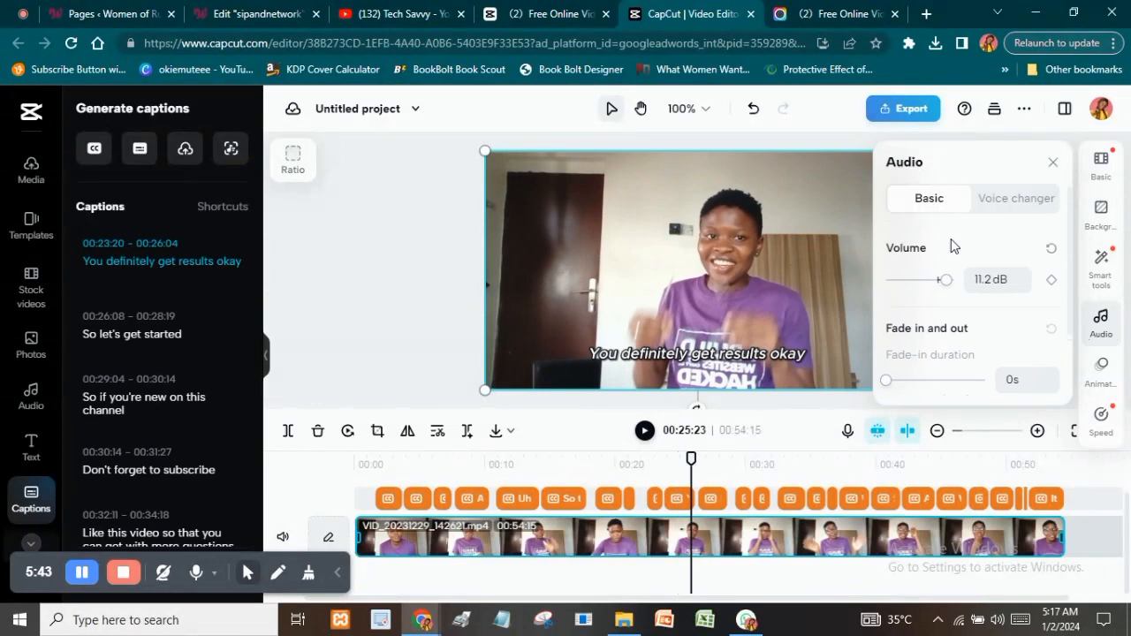
# Open the clip's basic color adjustment and set the saturation to -50 to make the picture black and white.
pyautogui.click(1101, 172)
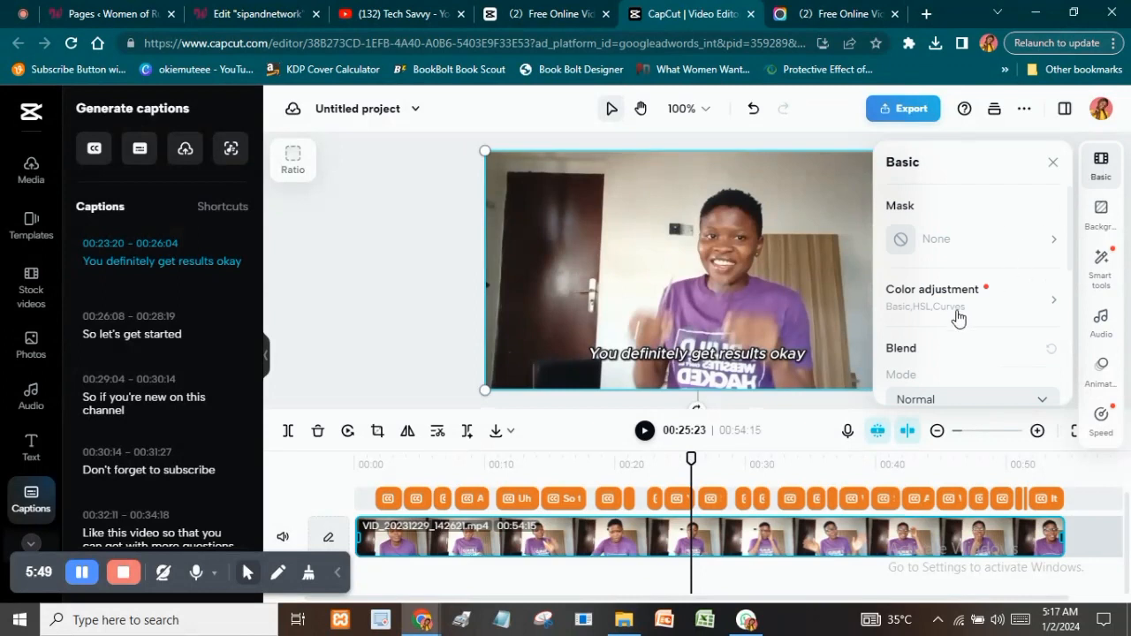
pyautogui.scroll(-1, 958, 312)
pyautogui.scroll(1, 956, 303)
pyautogui.click(969, 304)
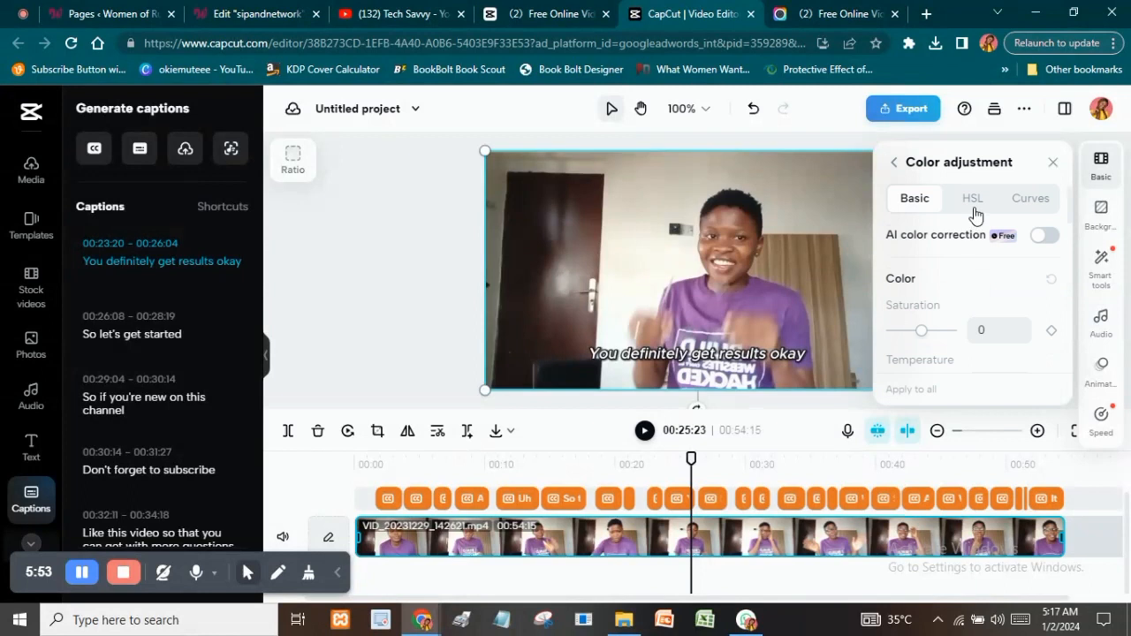
pyautogui.moveTo(922, 331); pyautogui.dragTo(926, 332)
pyautogui.click(943, 332)
pyautogui.moveTo(960, 334); pyautogui.dragTo(876, 336)
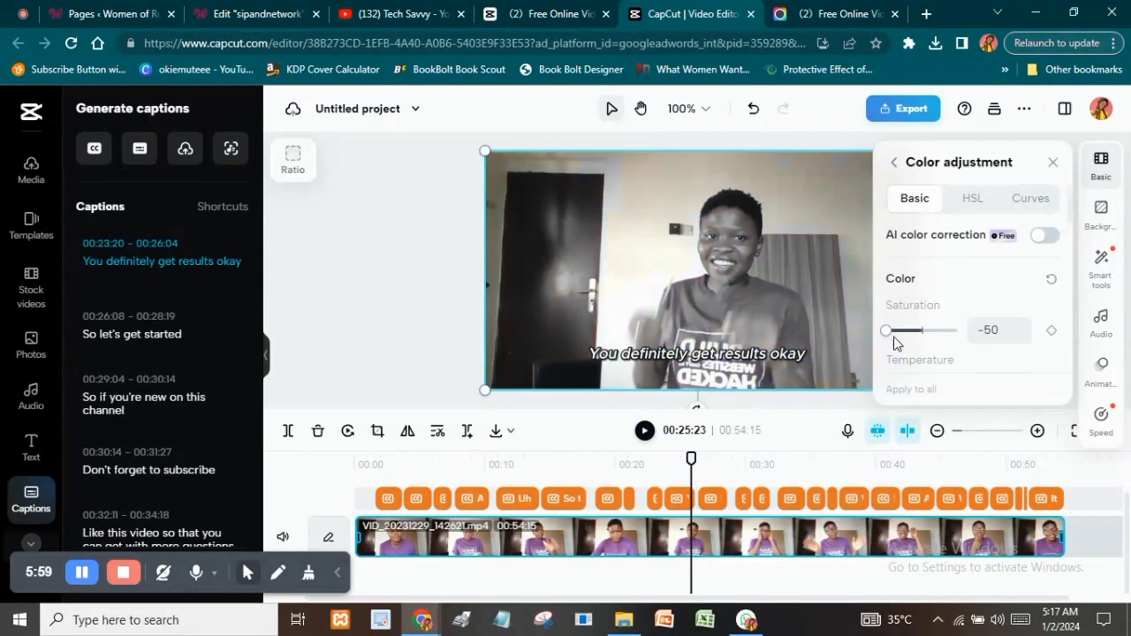
pyautogui.click(926, 342)
pyautogui.click(881, 338)
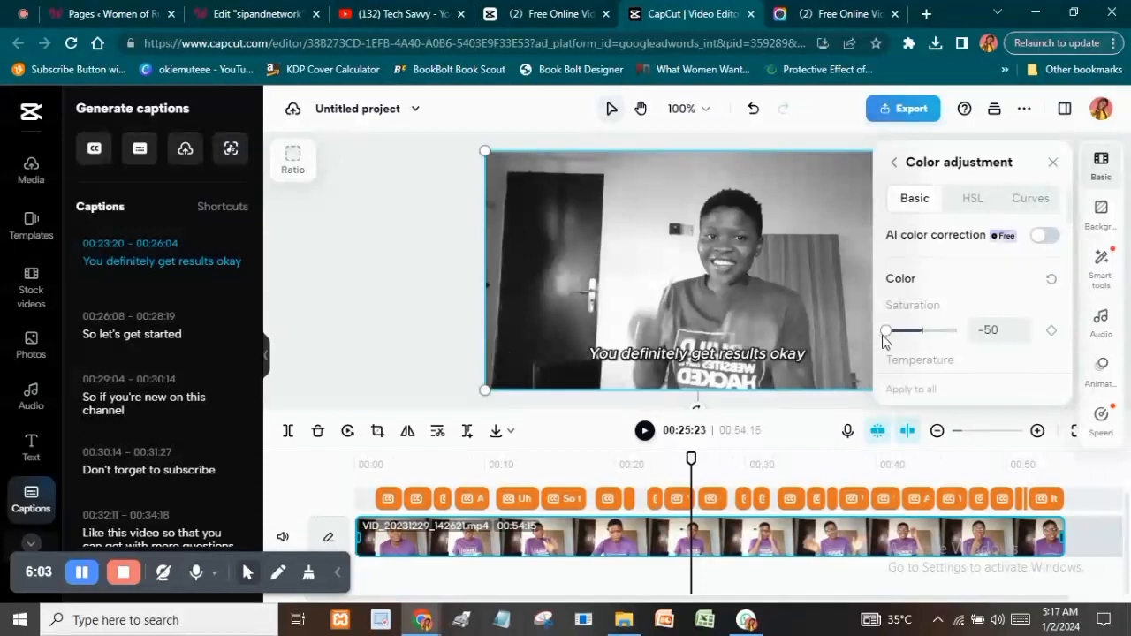
# Raise the clip's temperature and the color setting directly below it to give the picture a pinkish tone.
pyautogui.scroll(-2, 900, 335)
pyautogui.moveTo(926, 228)
pyautogui.mouseDown()
pyautogui.moveTo(963, 222)
pyautogui.moveTo(889, 225)
pyautogui.moveTo(936, 221)
pyautogui.mouseUp()
pyautogui.moveTo(923, 280); pyautogui.dragTo(944, 278)
# Set the clip's sharpness effect to 91.
pyautogui.scroll(-2, 950, 356)
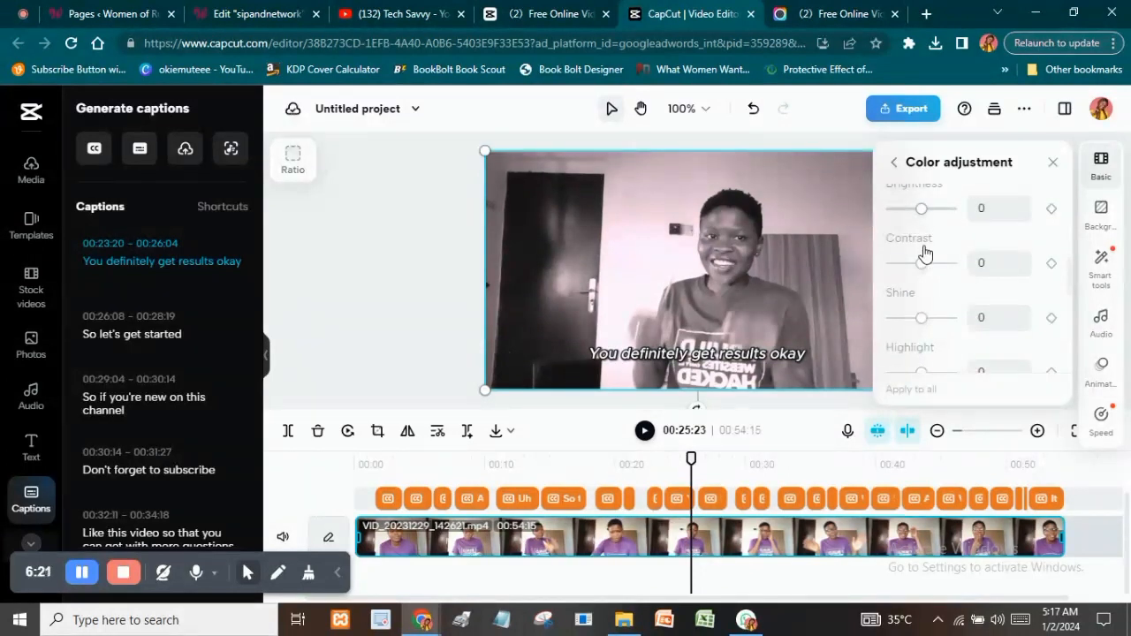
pyautogui.scroll(-5, 929, 328)
pyautogui.scroll(3, 930, 299)
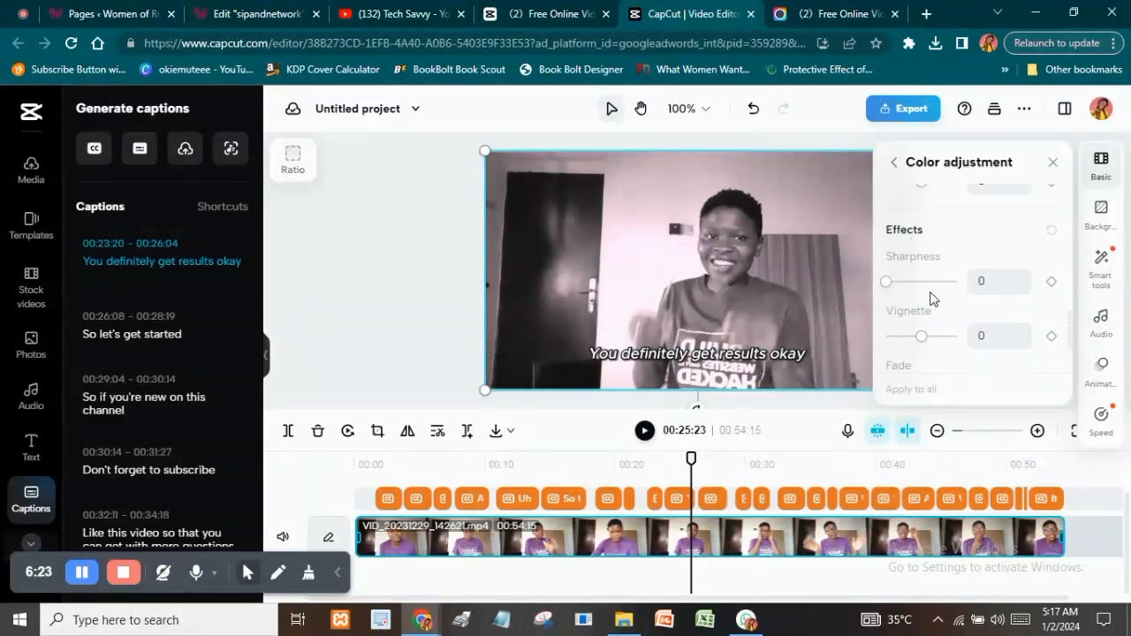
pyautogui.moveTo(887, 281); pyautogui.dragTo(952, 283)
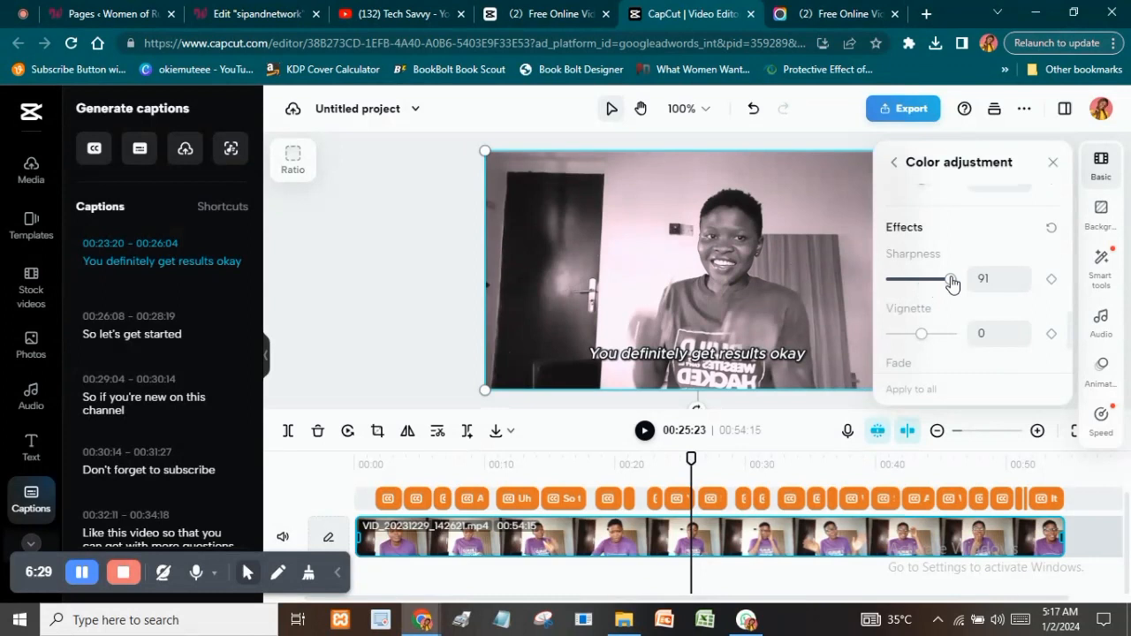
# Try a clip speed of 1.5x, reset it to 1x, and review the pitch and smooth slow-mo options.
pyautogui.scroll(-2, 948, 296)
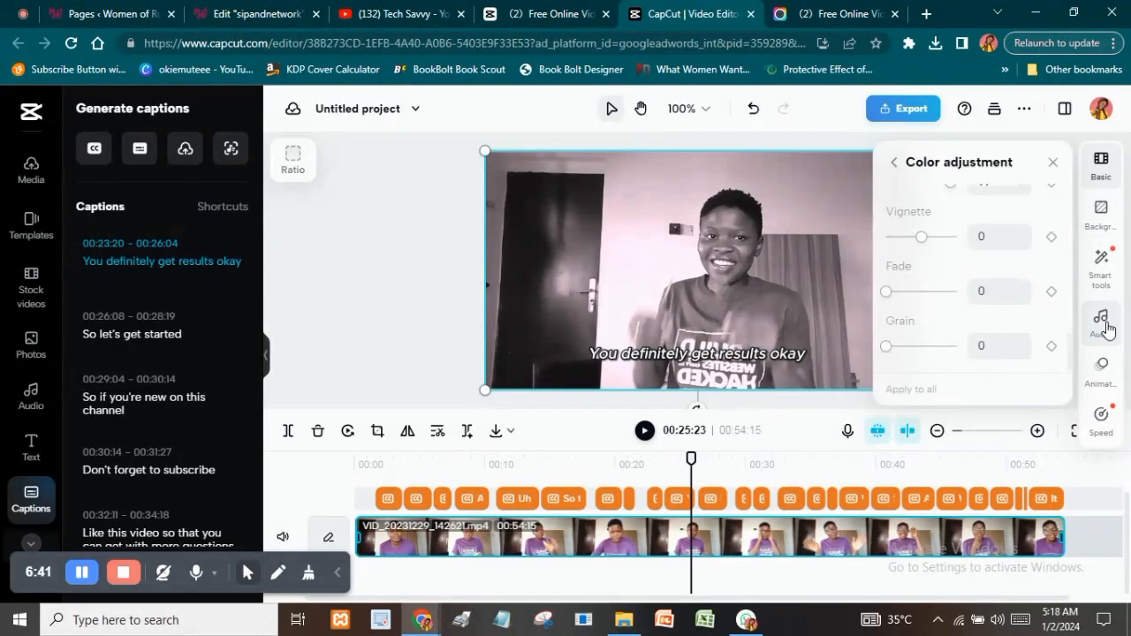
pyautogui.click(1102, 417)
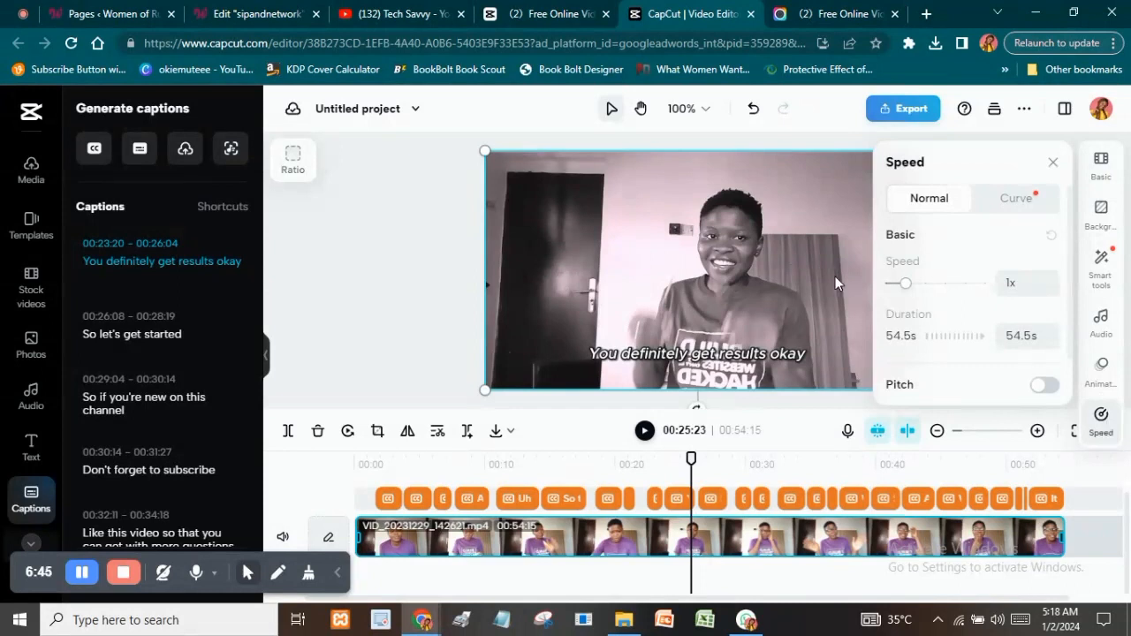
pyautogui.moveTo(911, 291); pyautogui.dragTo(918, 293)
pyautogui.moveTo(921, 292); pyautogui.dragTo(917, 291)
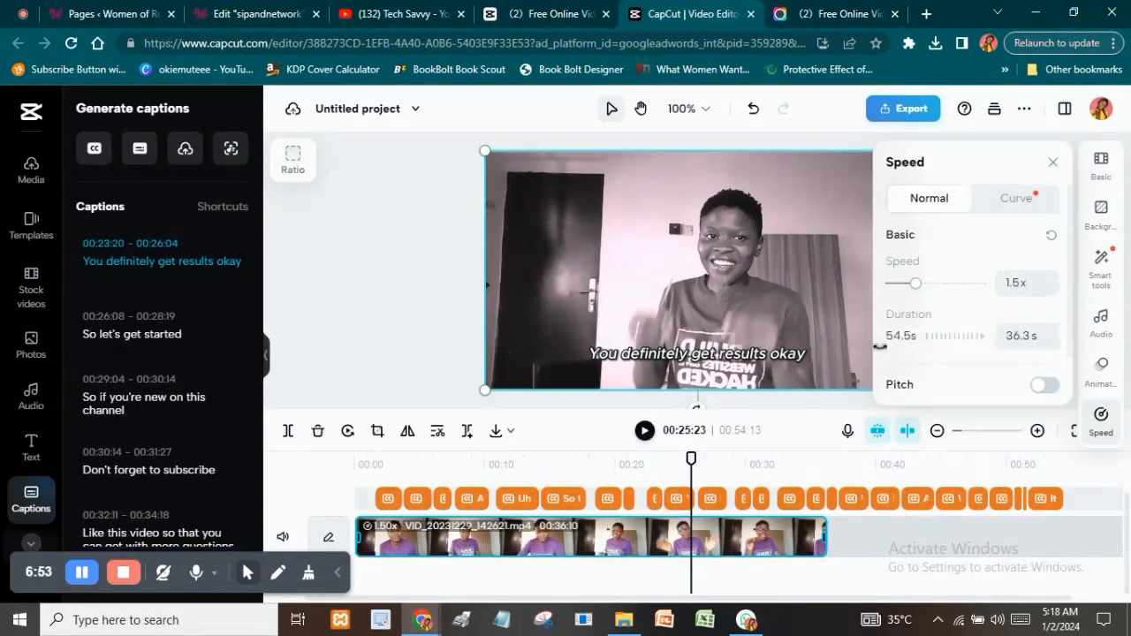
pyautogui.click(1048, 279)
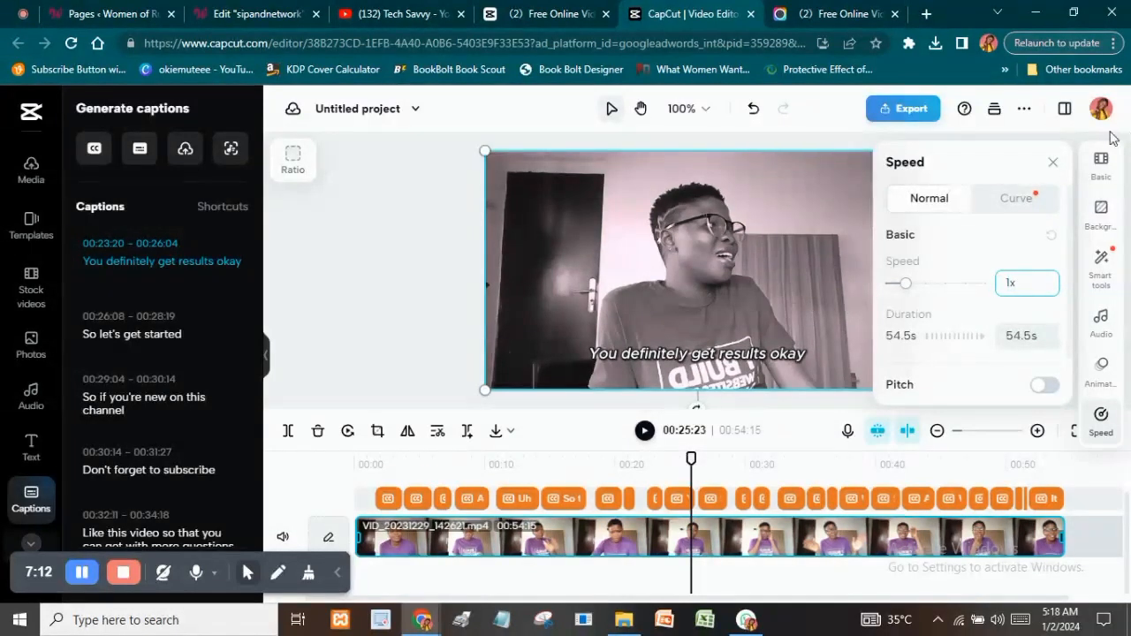
pyautogui.scroll(-1, 907, 387)
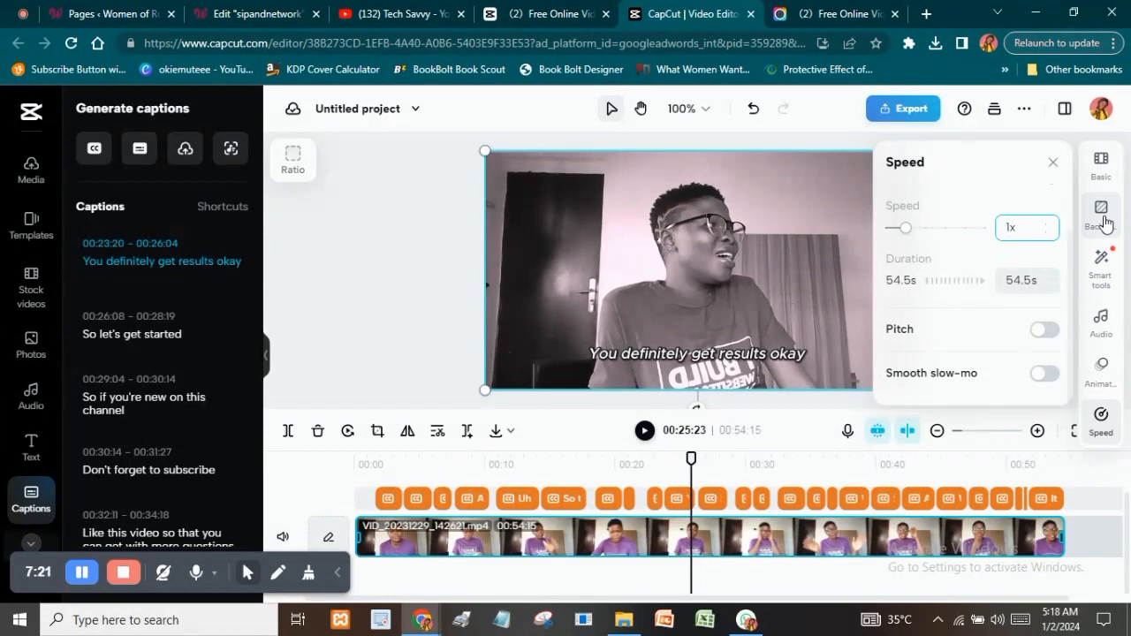
# Remove the clip's background with the smart tools' automatic removal.
pyautogui.click(1104, 265)
pyautogui.moveTo(991, 220)
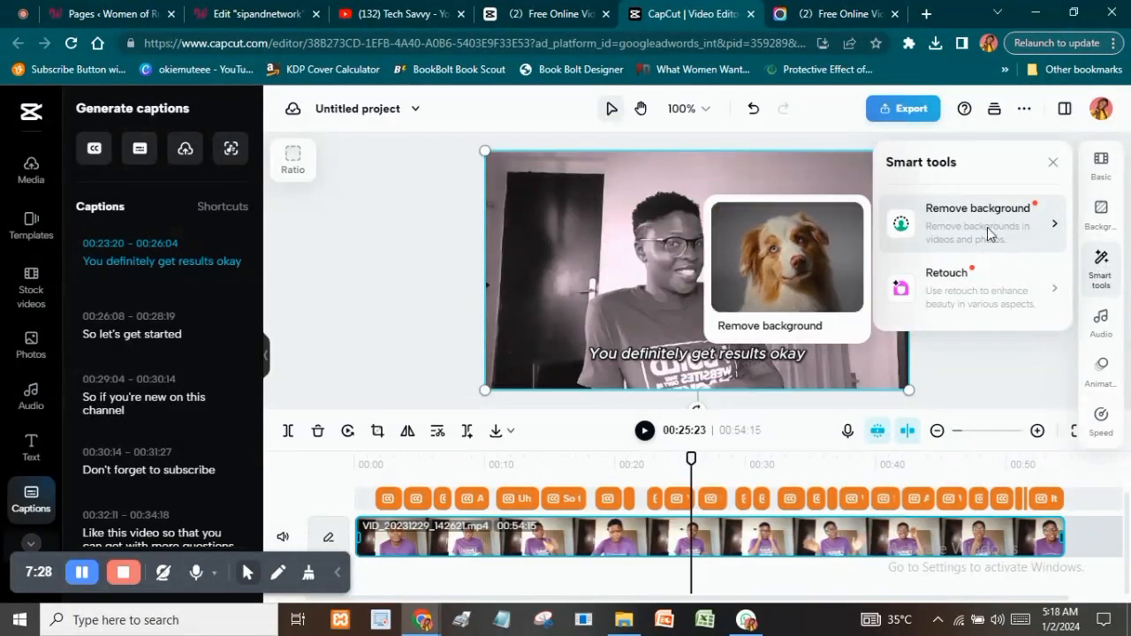
pyautogui.click(987, 228)
pyautogui.click(1040, 221)
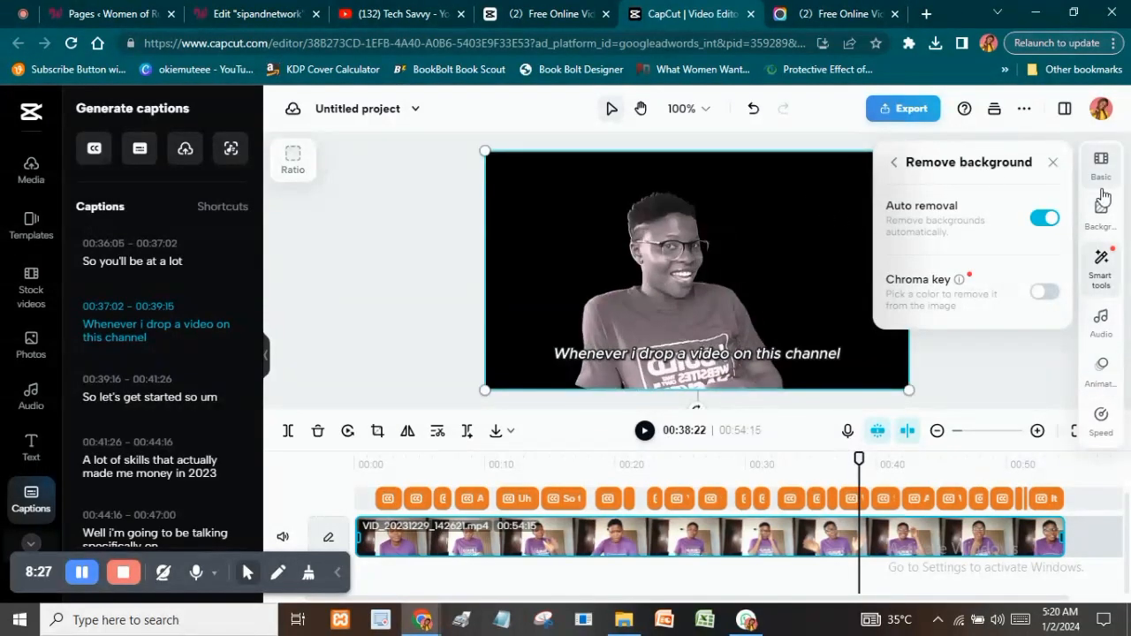
# Try black, red, orange, green and brown (#946300) as solid background colors behind the cut-out person.
pyautogui.click(1114, 219)
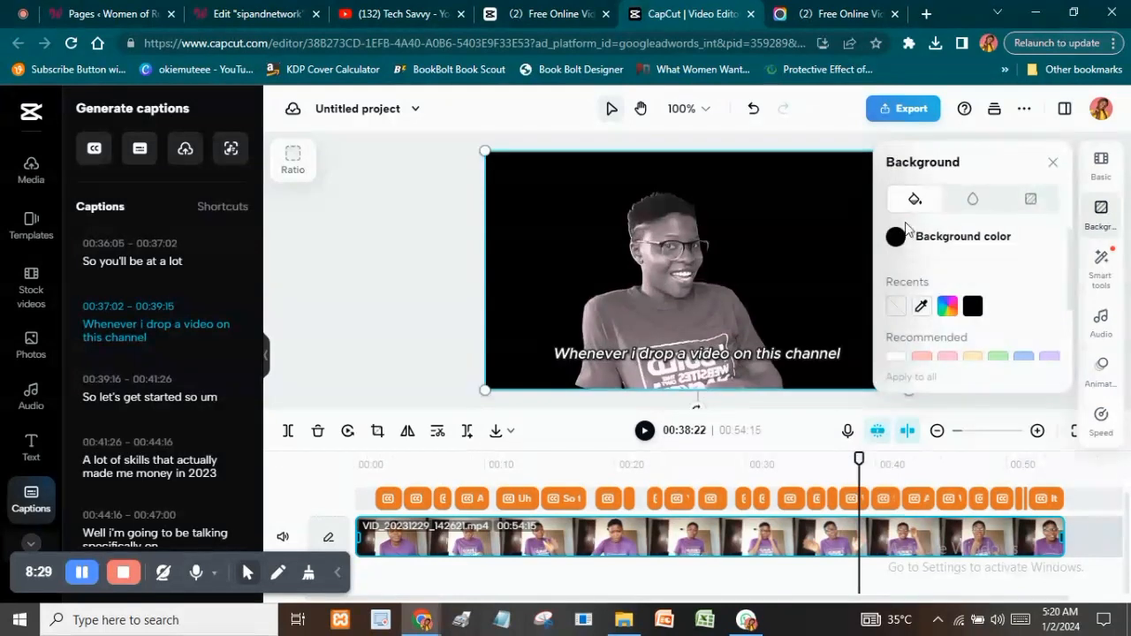
pyautogui.click(972, 310)
pyautogui.scroll(-3, 972, 318)
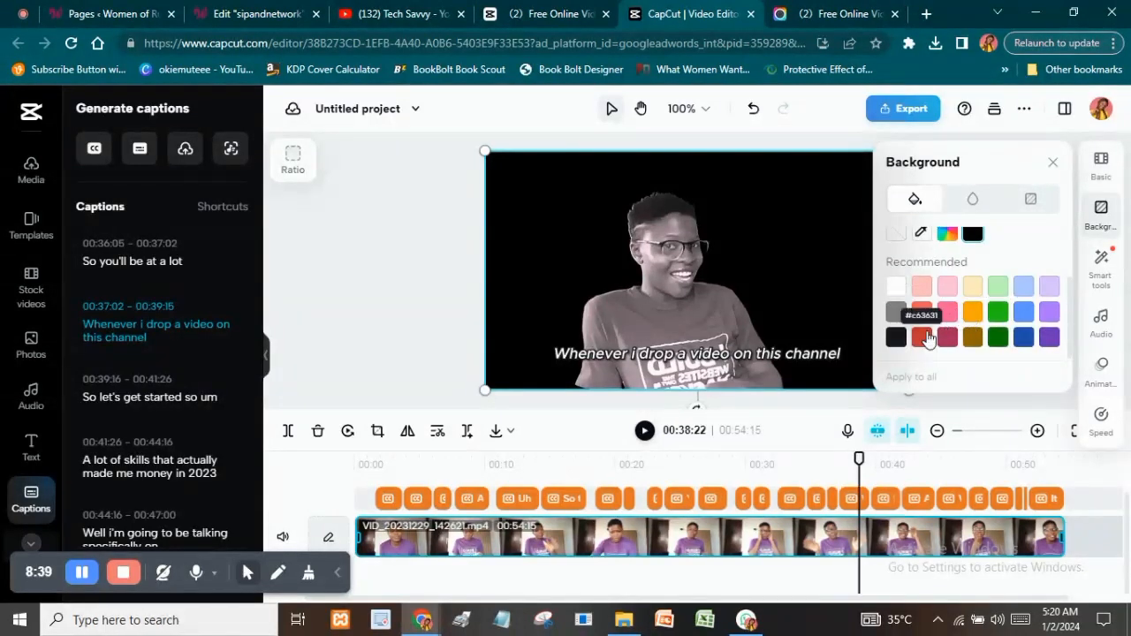
pyautogui.click(923, 337)
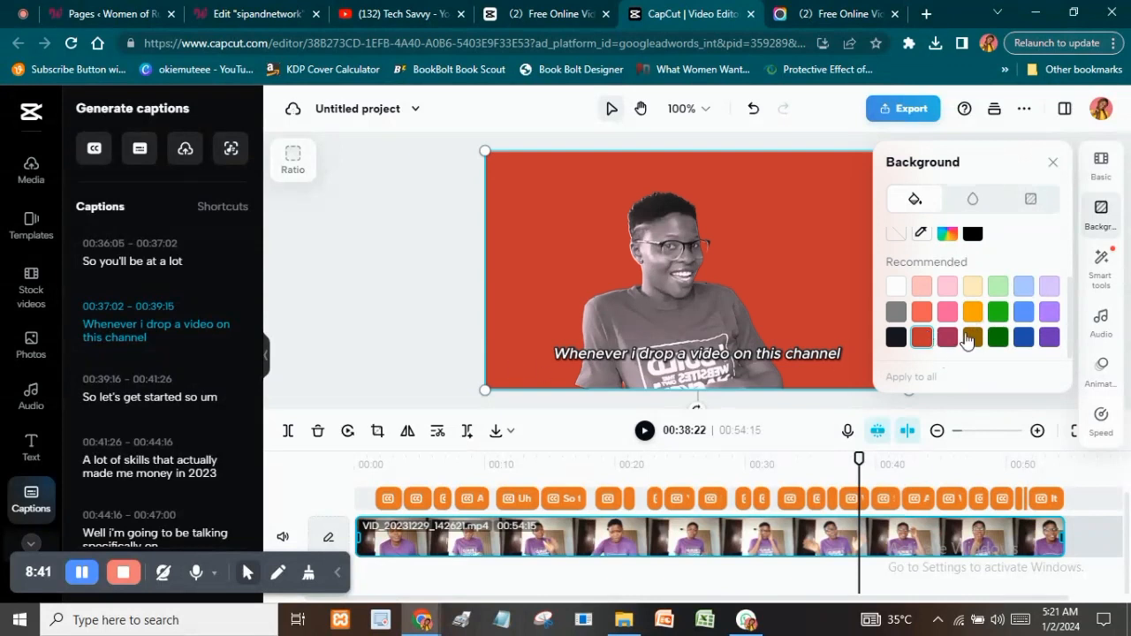
pyautogui.click(973, 313)
pyautogui.click(1006, 314)
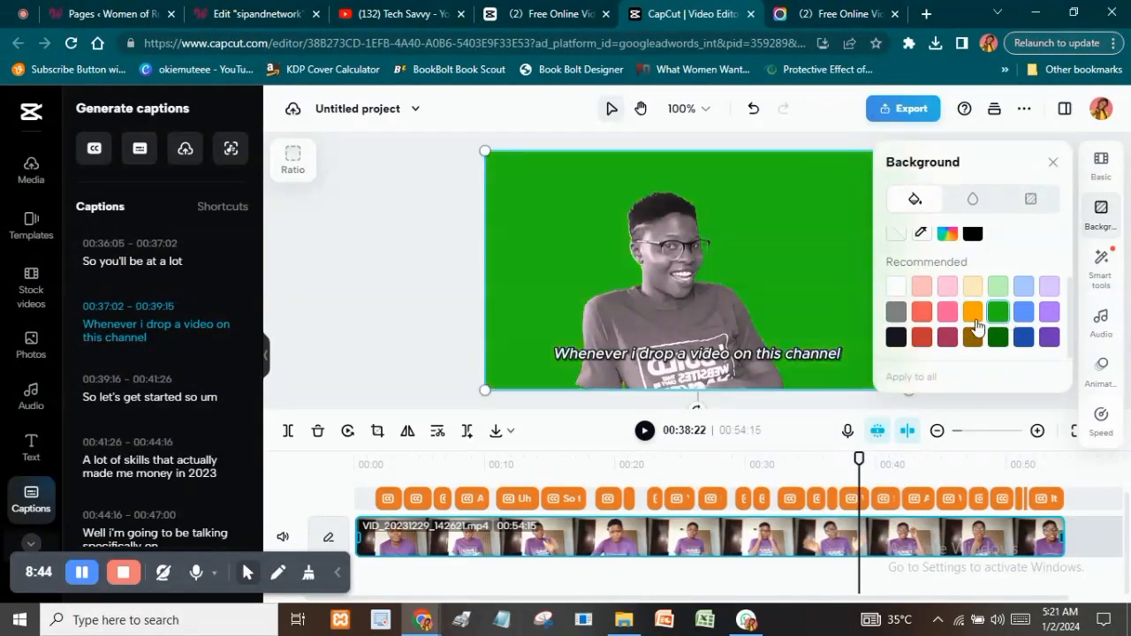
pyautogui.click(971, 320)
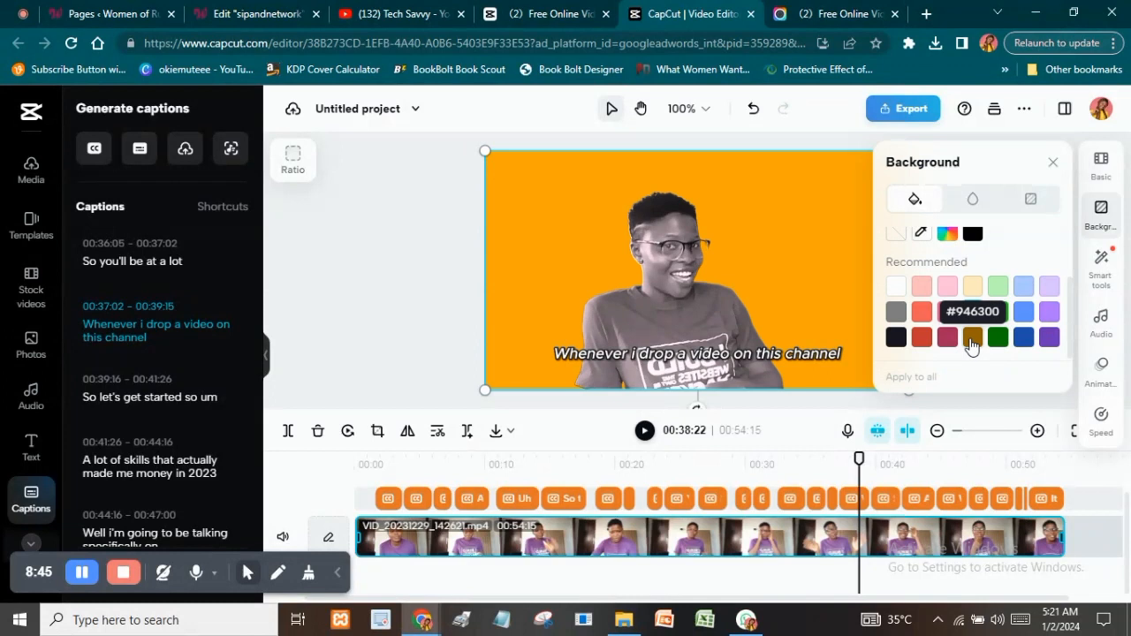
pyautogui.click(972, 338)
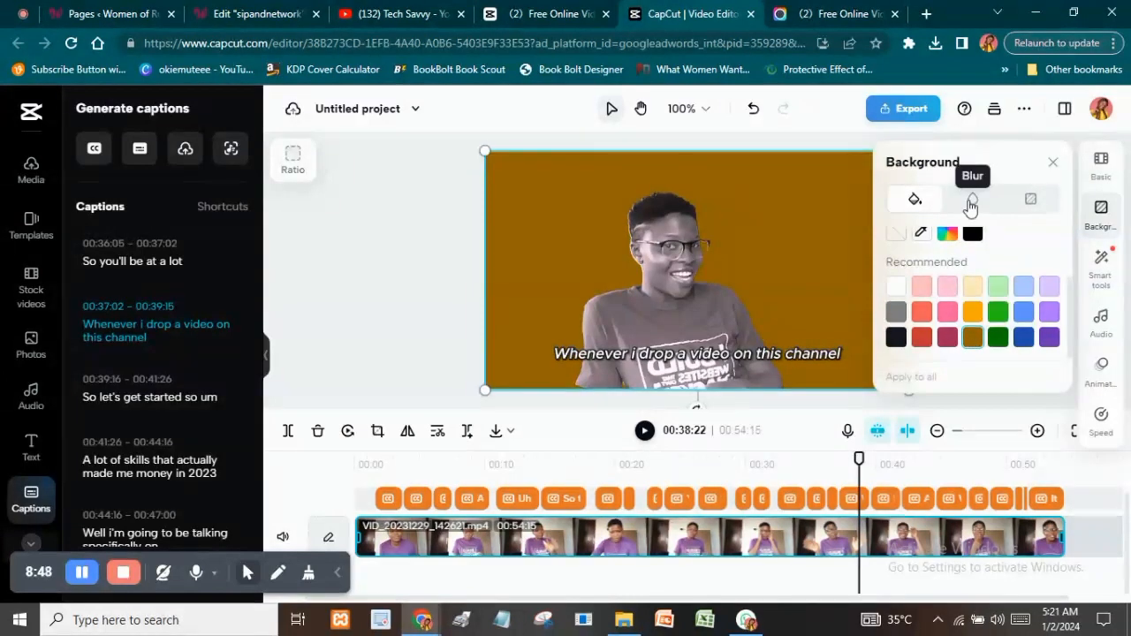
pyautogui.scroll(2, 992, 265)
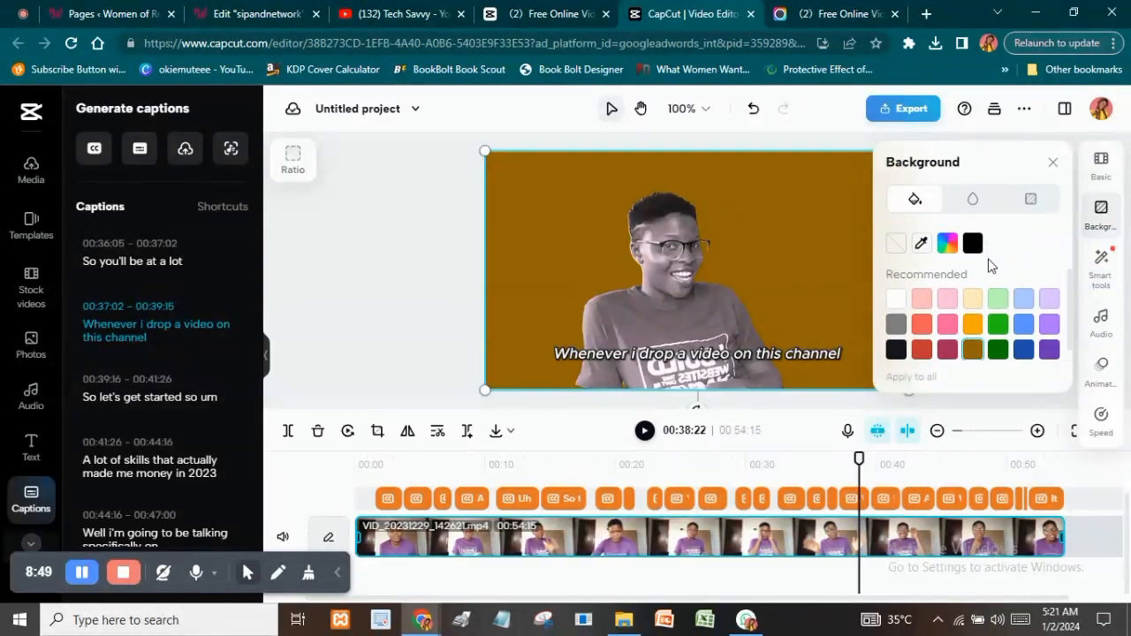
pyautogui.scroll(-2, 949, 282)
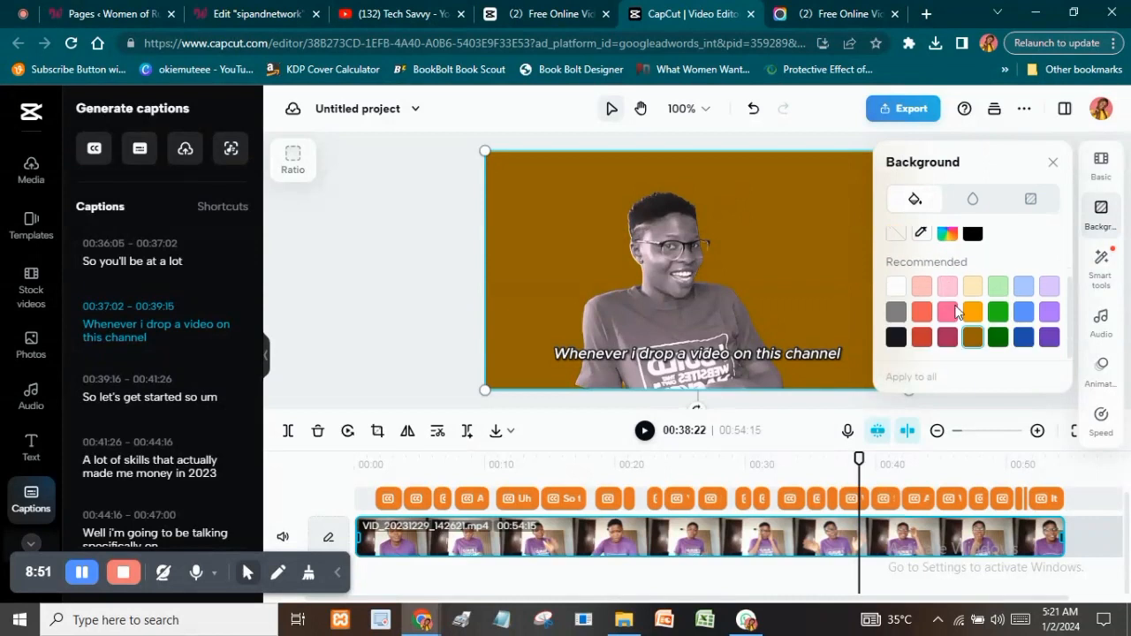
pyautogui.scroll(2, 900, 314)
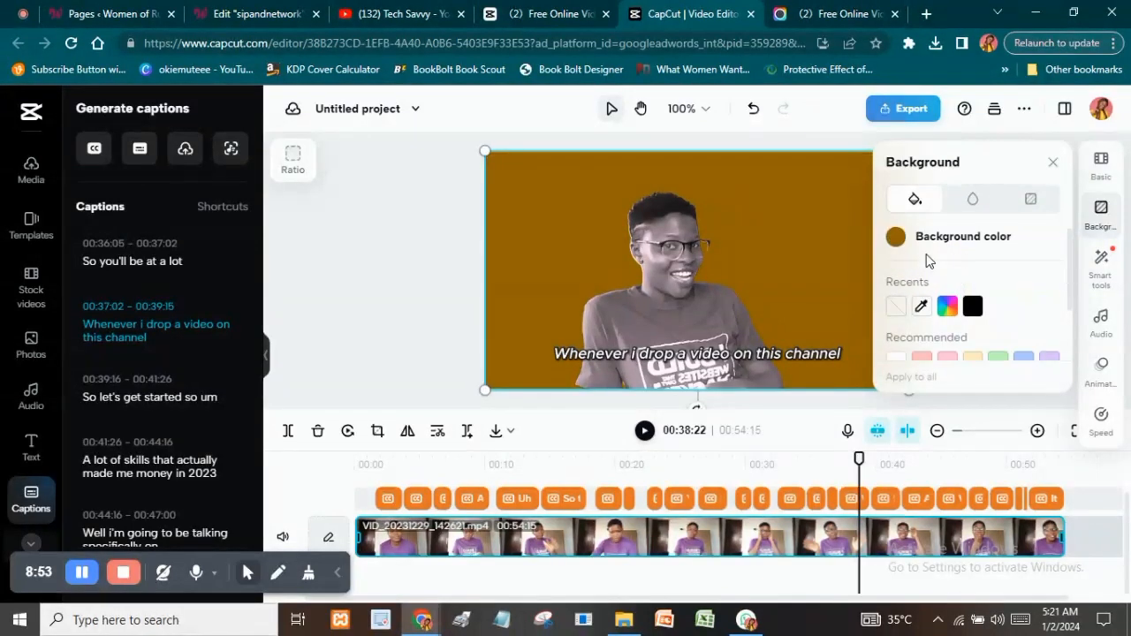
# Try the different blur strengths as the clip's background.
pyautogui.click(973, 202)
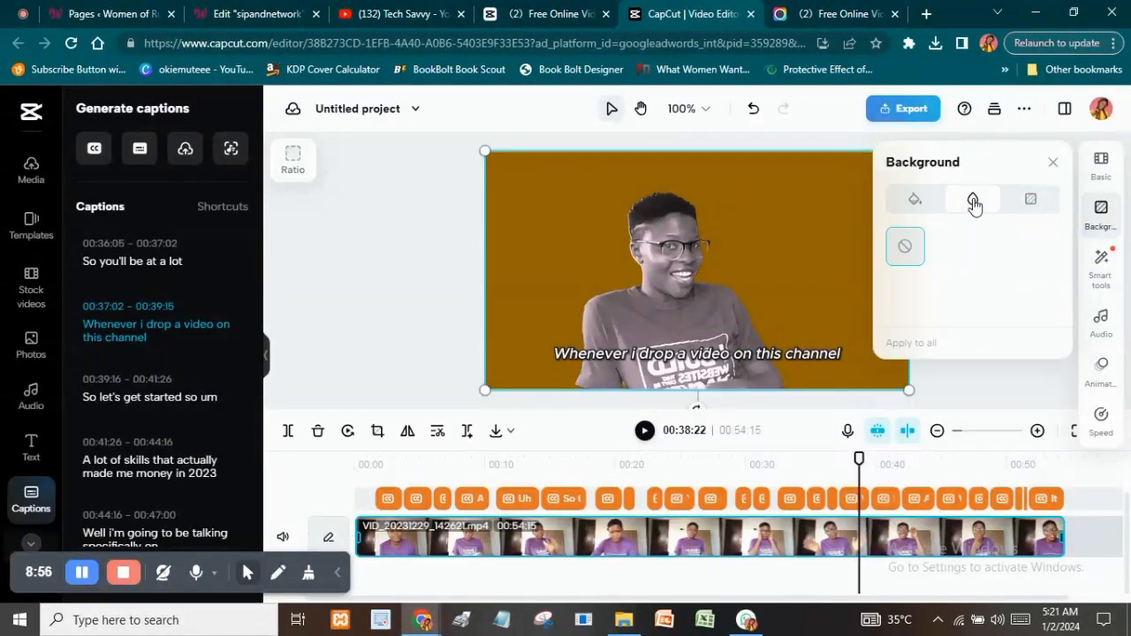
pyautogui.click(997, 250)
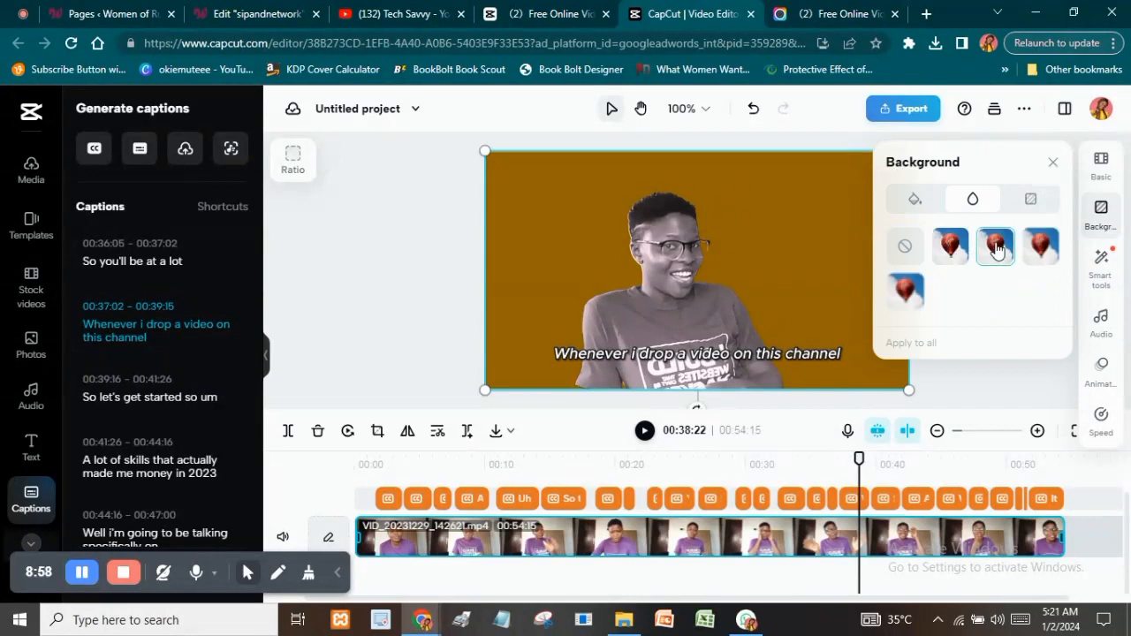
pyautogui.click(1043, 245)
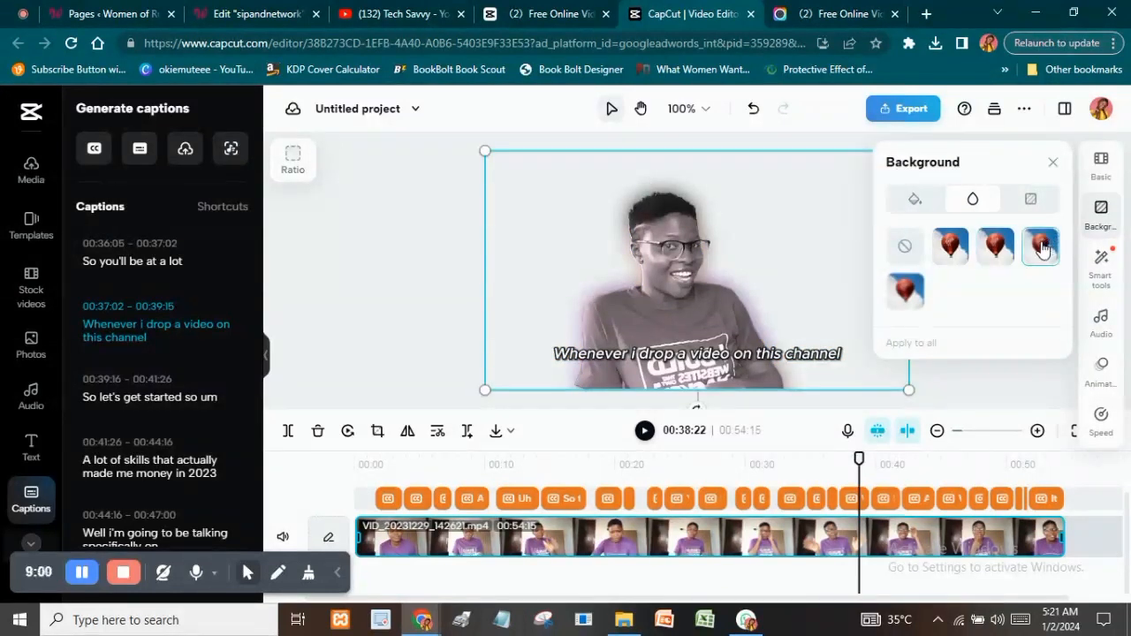
pyautogui.click(910, 299)
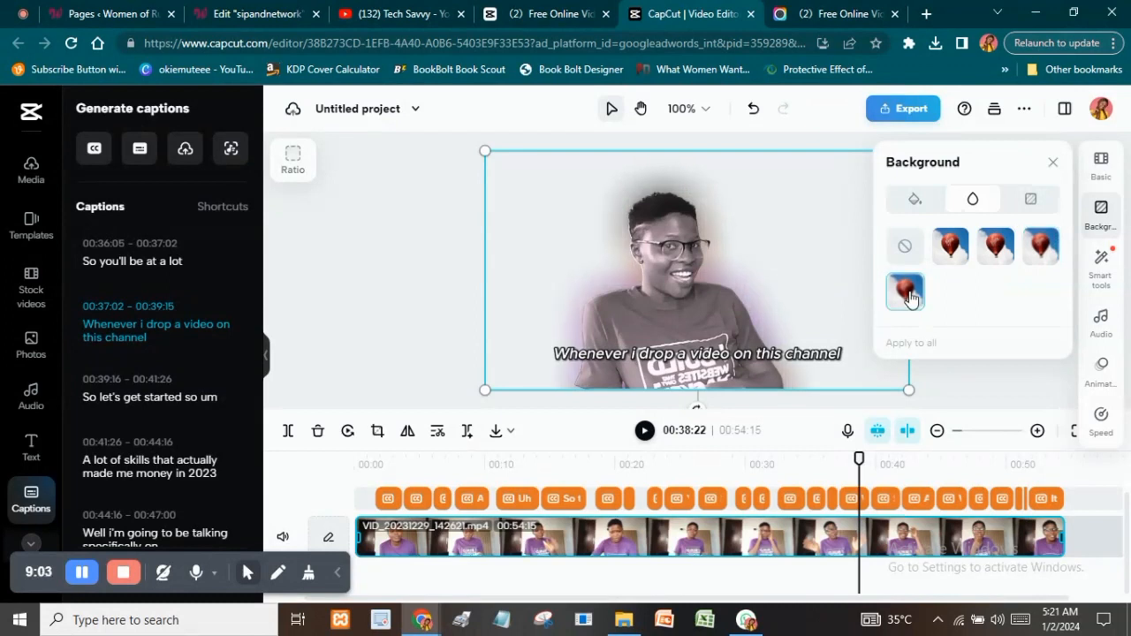
pyautogui.click(950, 250)
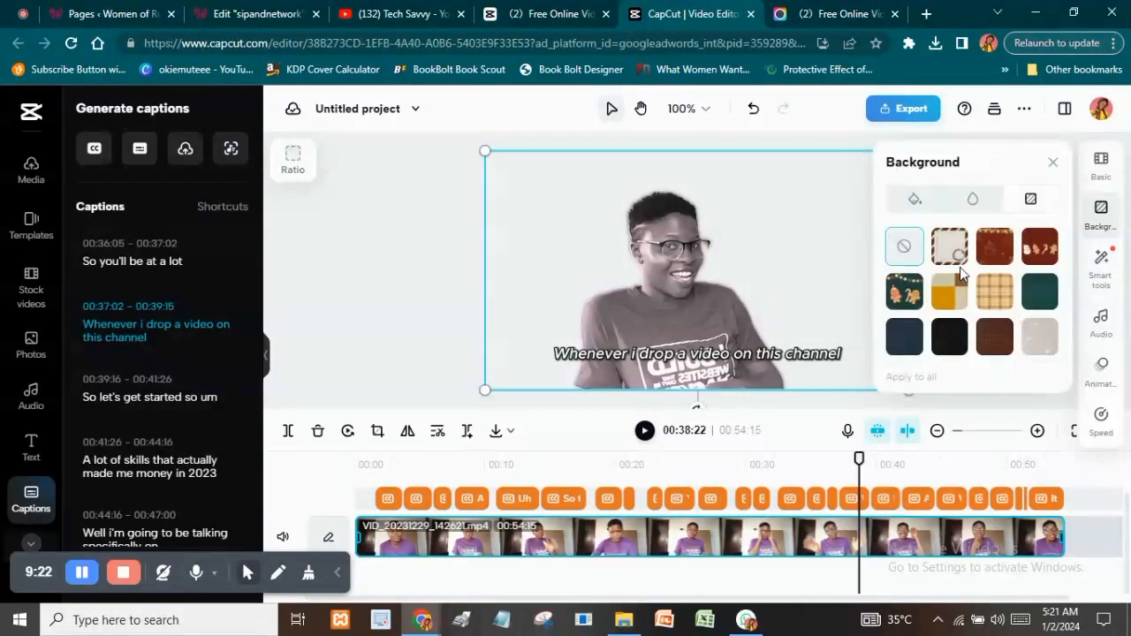
# Preview the striped-border pattern, apply the dark red Christmas pattern with snowflakes and gifts as the background, and start playback.
pyautogui.click(960, 265)
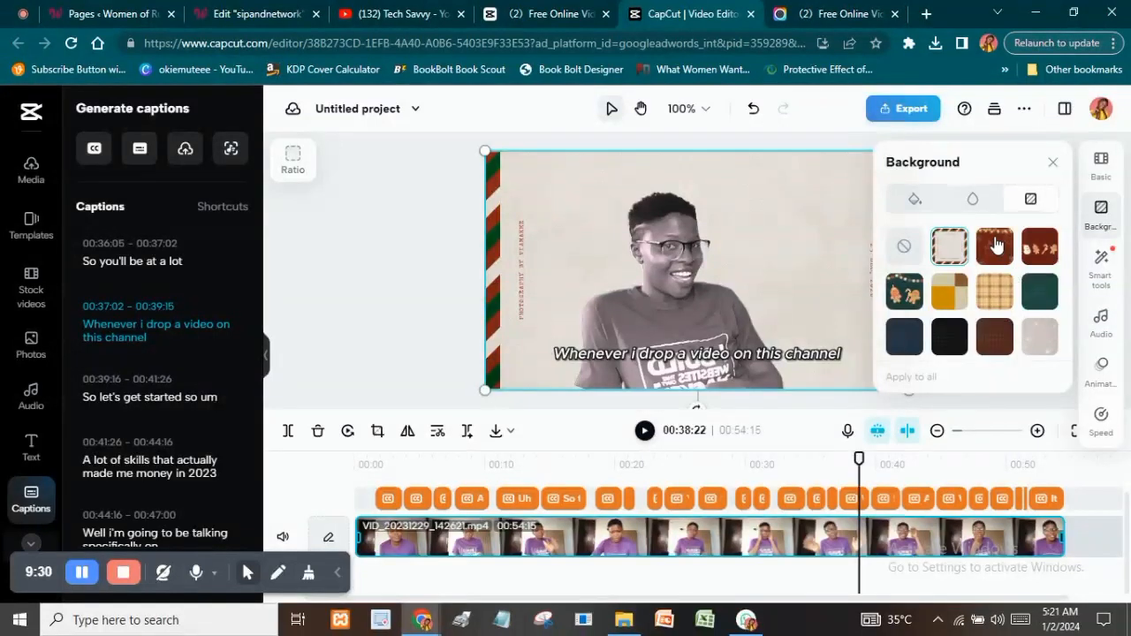
pyautogui.click(996, 246)
pyautogui.click(644, 430)
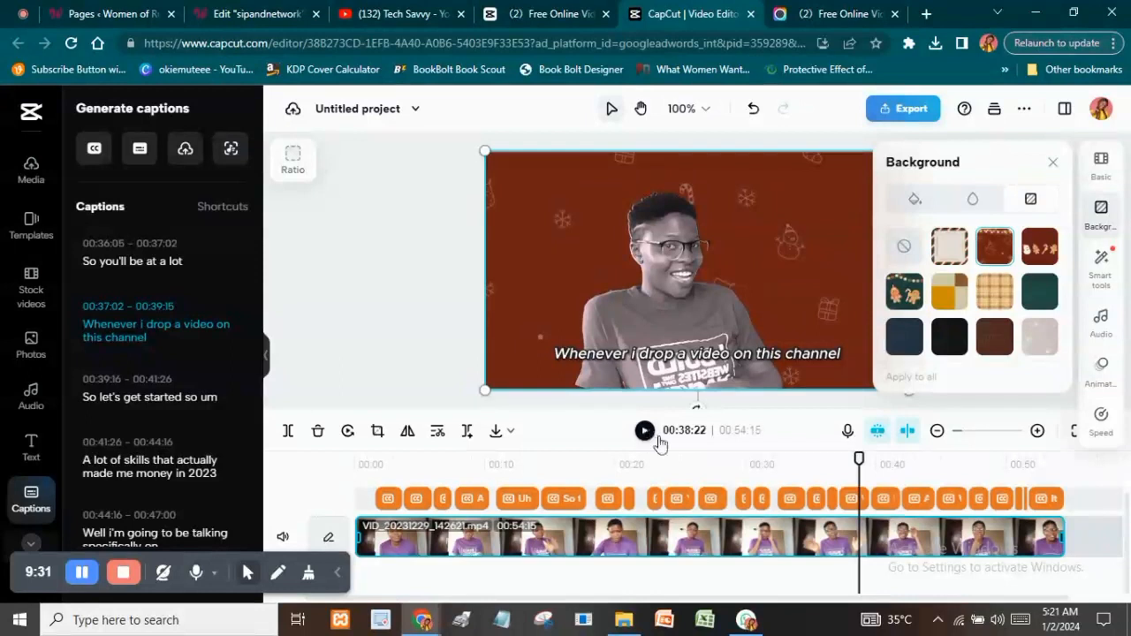